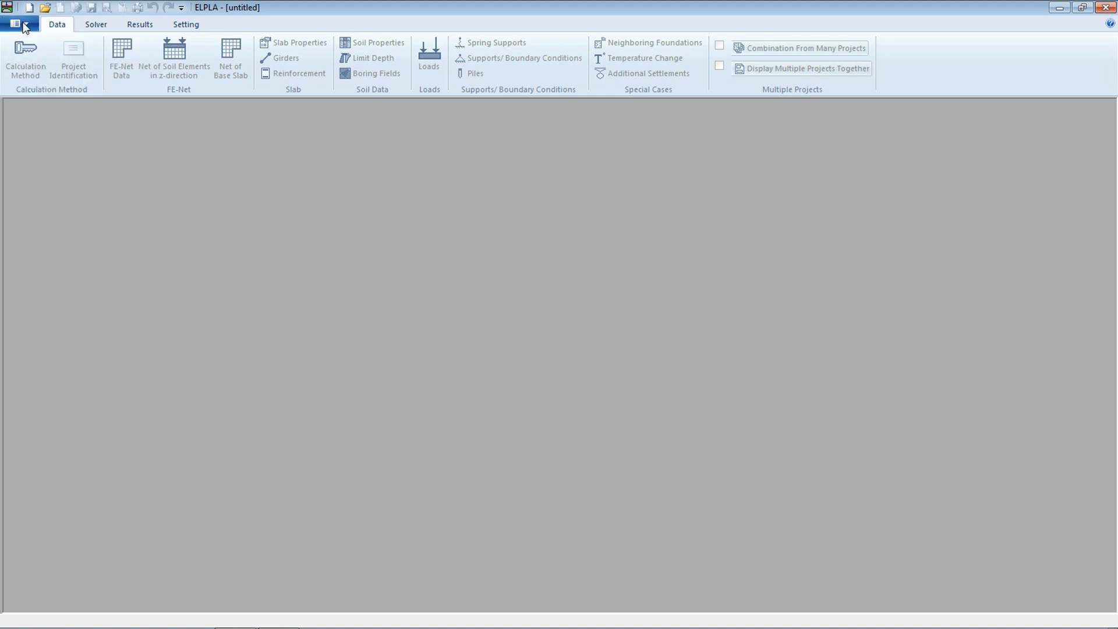
Step: Start a new project with the plane frame analysis type, an unsymmetrical system and the Supports/Boundary Conditions option enabled
{"action": "left_click", "coordinate": [67, 48]}
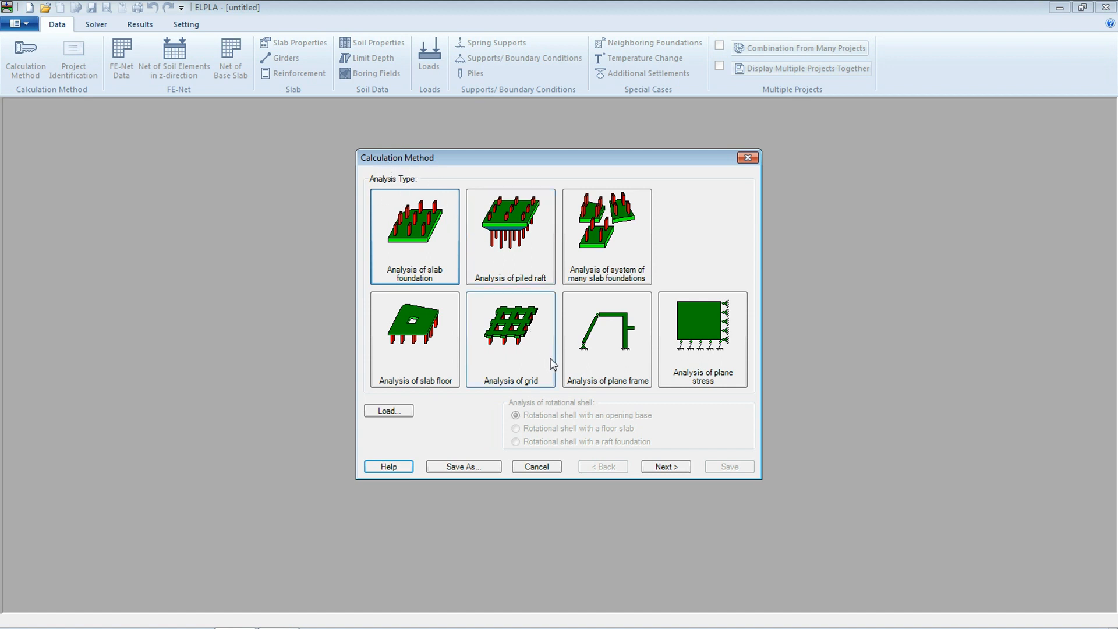
{"action": "left_click", "coordinate": [590, 368]}
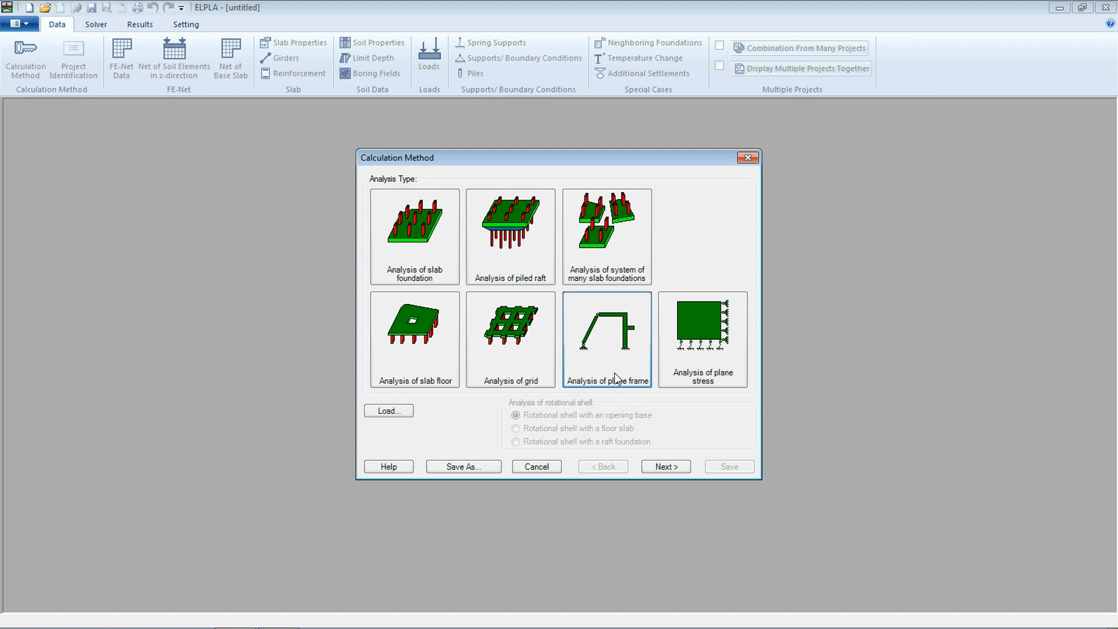
{"action": "left_click", "coordinate": [667, 467]}
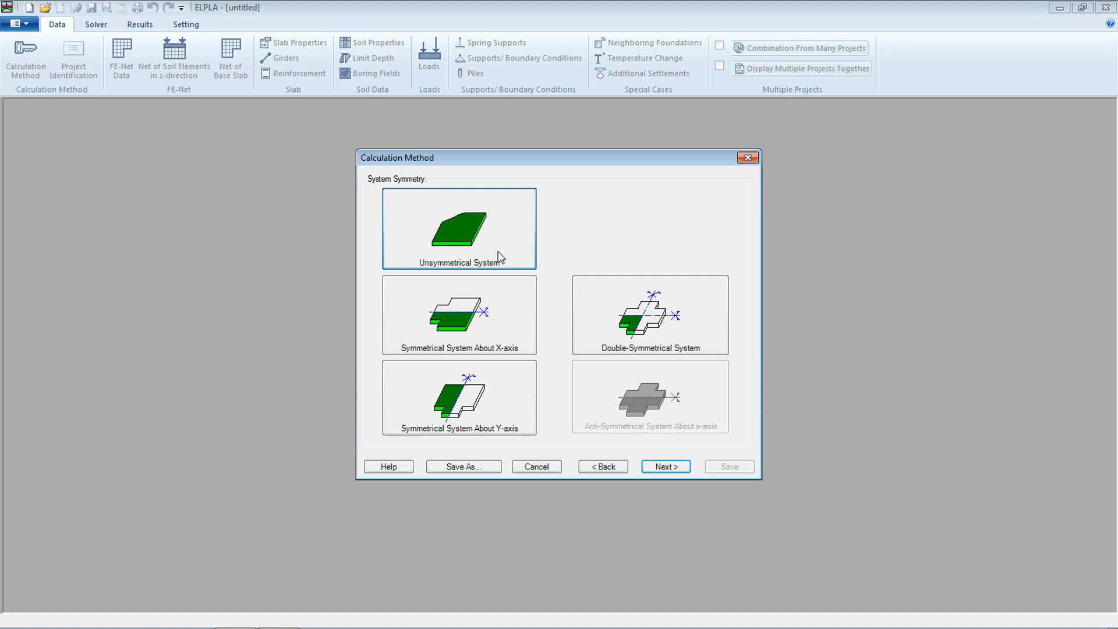
{"action": "left_click", "coordinate": [658, 470]}
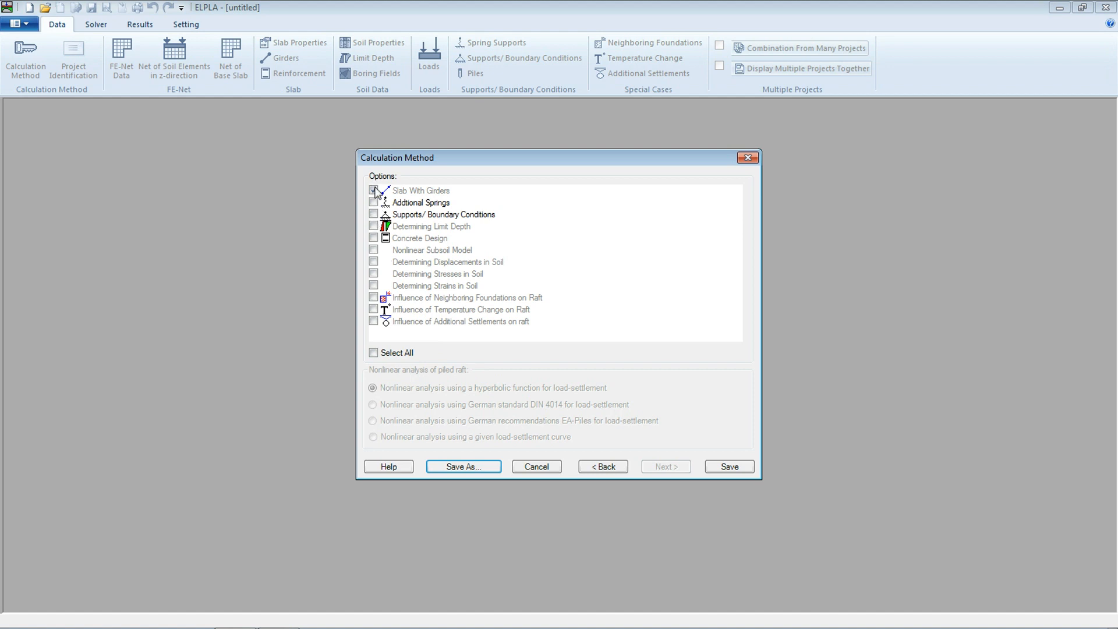
{"action": "left_click", "coordinate": [373, 214]}
Step: Save the new project as Frame in the Data folder of ELPLA Projects
{"action": "left_click", "coordinate": [722, 468]}
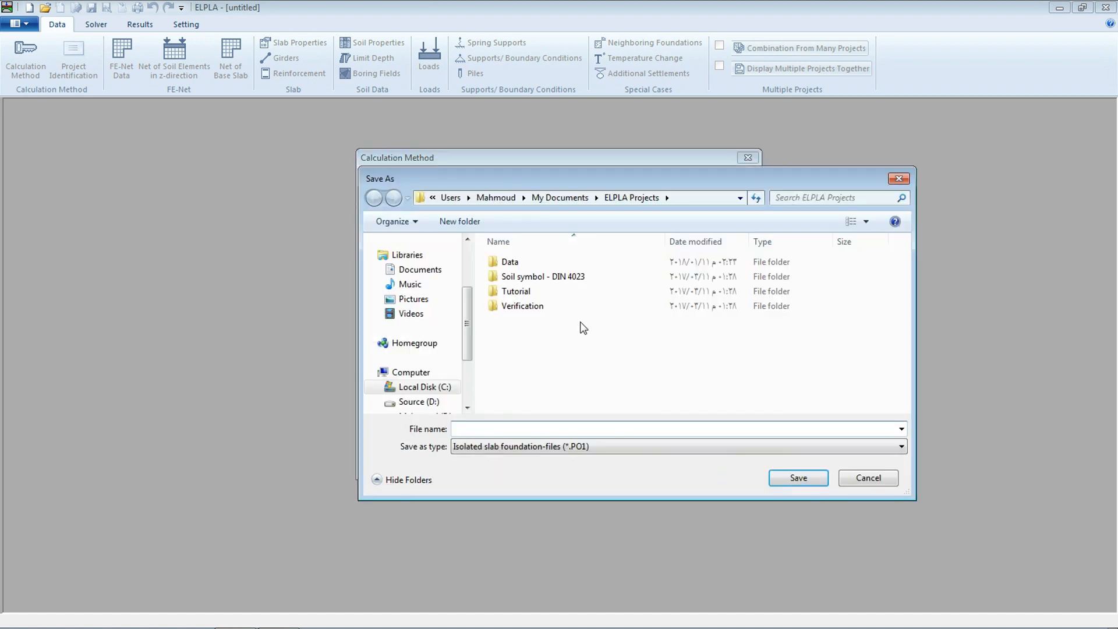
{"action": "double_click", "coordinate": [552, 263]}
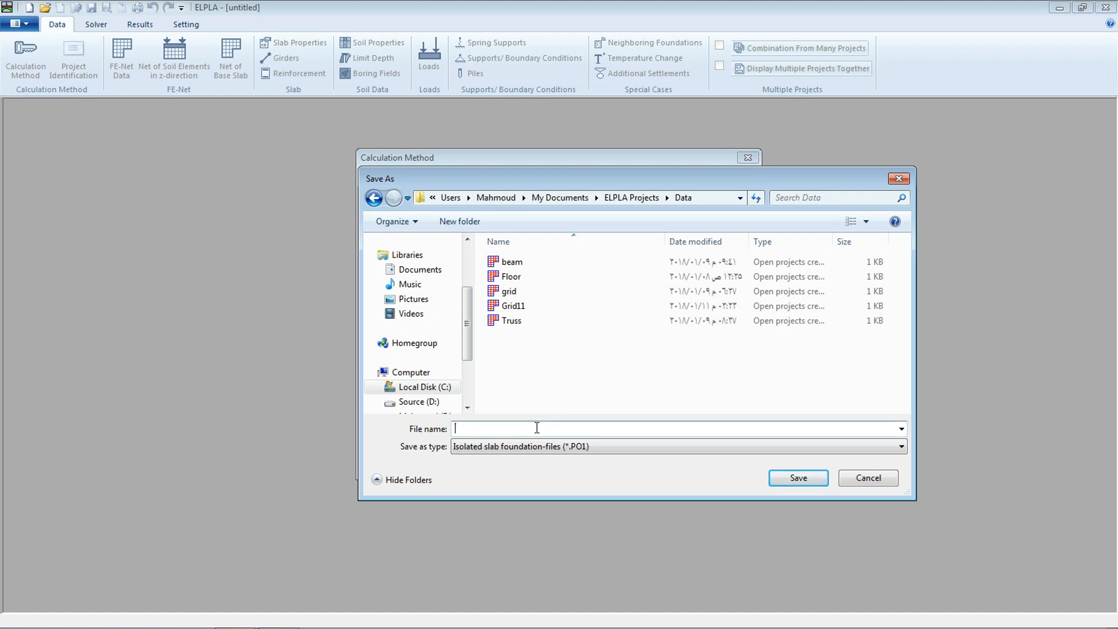
{"action": "type", "text": "Frame"}
{"action": "left_click", "coordinate": [797, 481]}
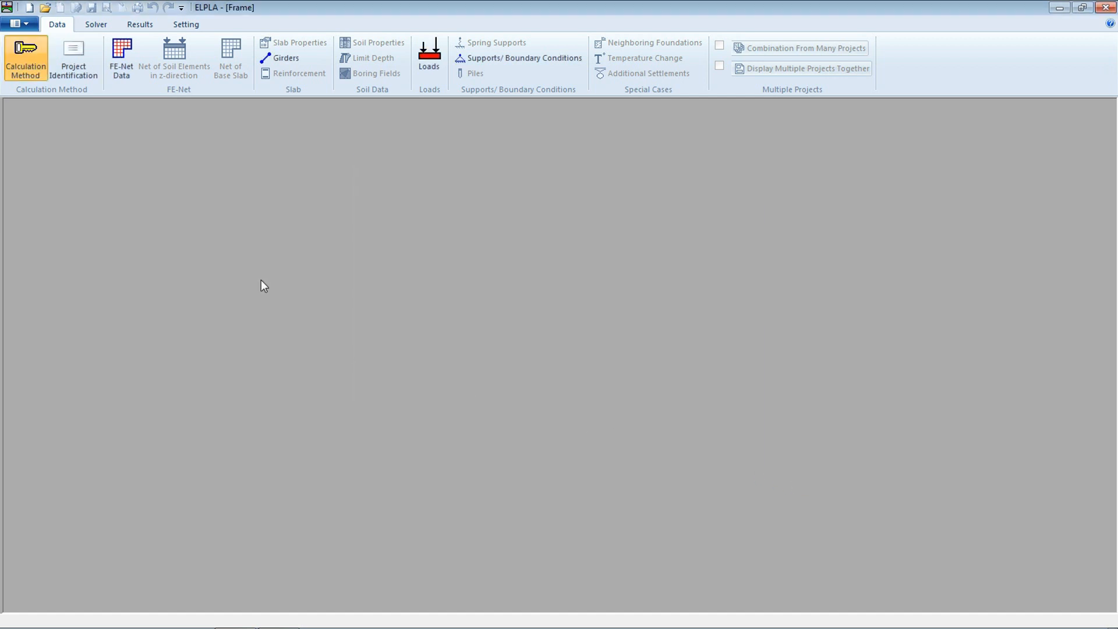
Step: Fill in and save the project identification with the title "Analysis of plane frame" and the project "frame"
{"action": "left_click", "coordinate": [85, 70]}
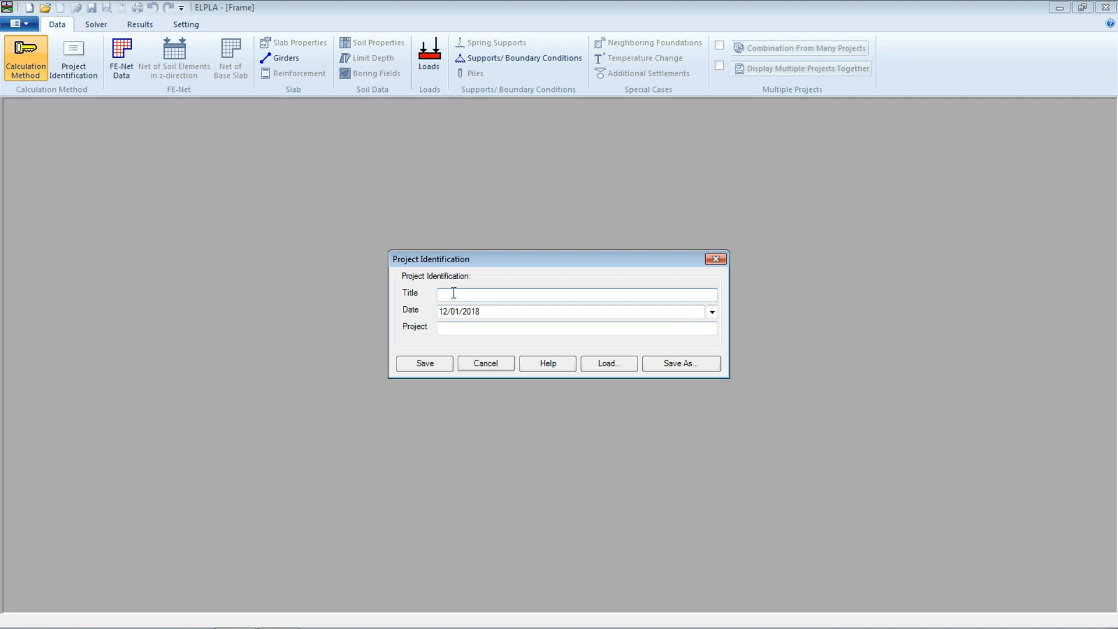
{"action": "type", "text": "Analysis of pa"}
{"action": "key", "text": "BackSpace"}
{"action": "type", "text": "lane frame"}
{"action": "left_click", "coordinate": [478, 326]}
{"action": "type", "text": "frame"}
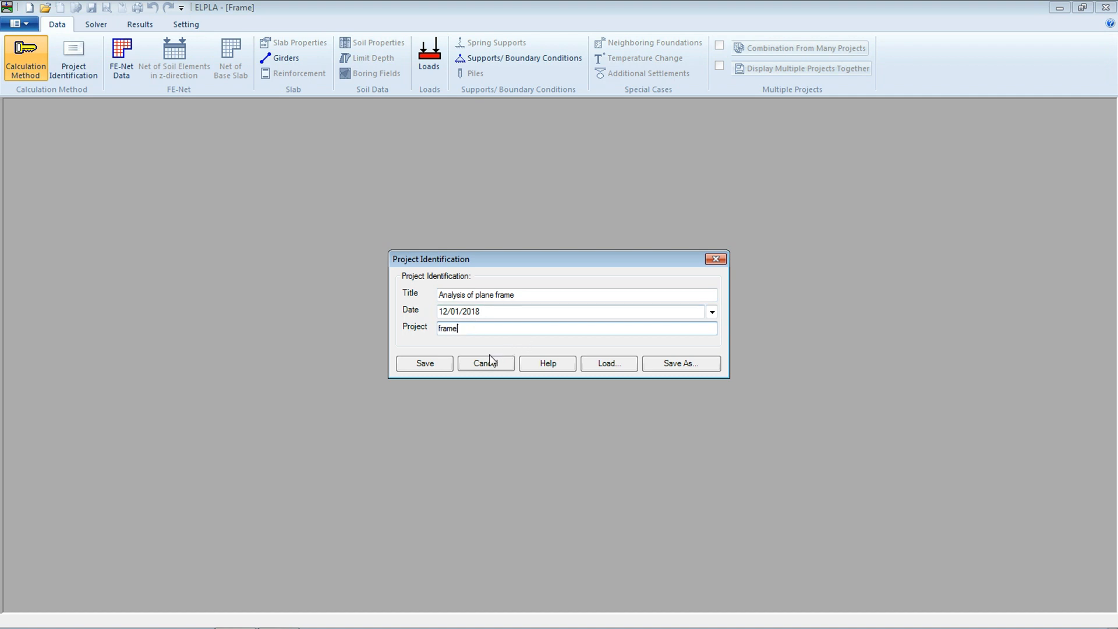
{"action": "left_click", "coordinate": [443, 364]}
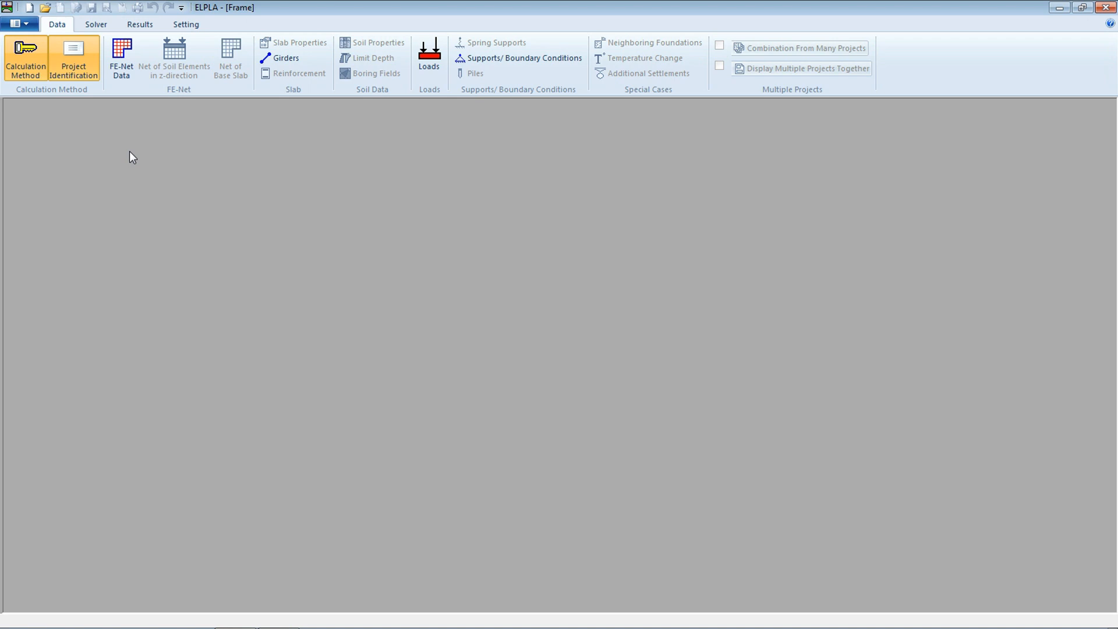
Step: Begin the FE-Net generation with a rectangular slab 10 m long and 5 m wide
{"action": "left_click", "coordinate": [122, 79]}
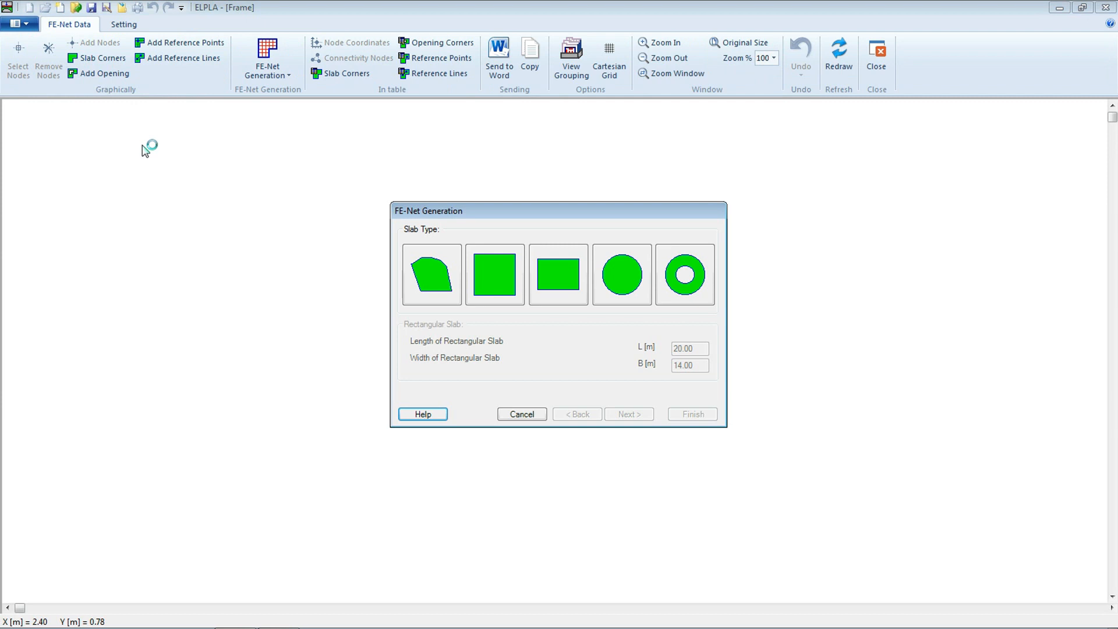
{"action": "left_click", "coordinate": [558, 288]}
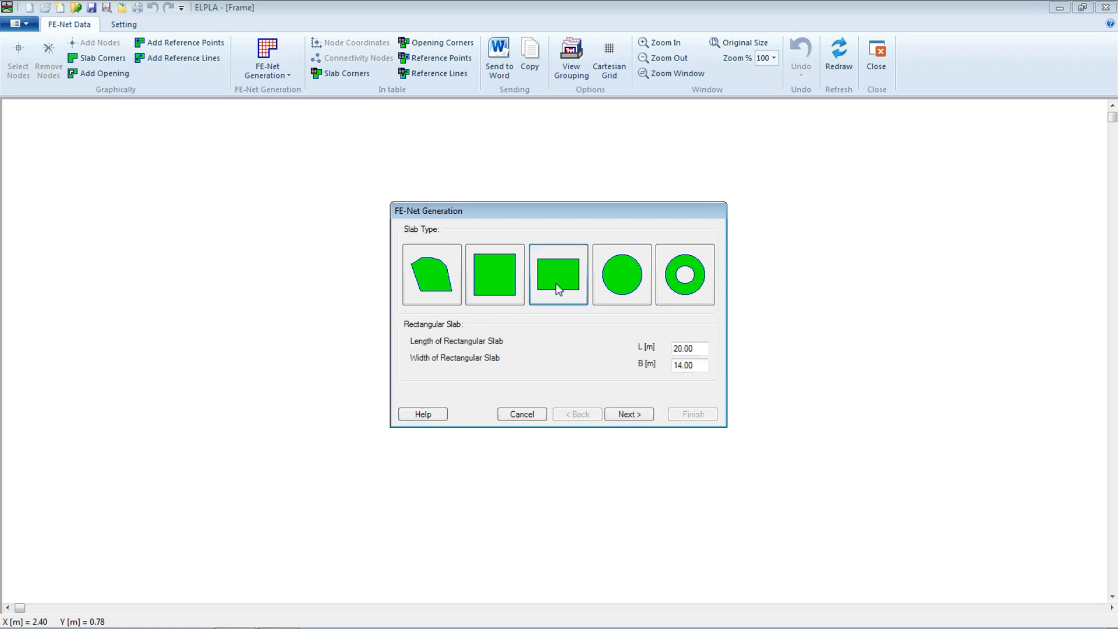
{"action": "double_click", "coordinate": [686, 347]}
{"action": "type", "text": "10"}
{"action": "double_click", "coordinate": [679, 364]}
{"action": "type", "text": "5"}
{"action": "left_click", "coordinate": [651, 415]}
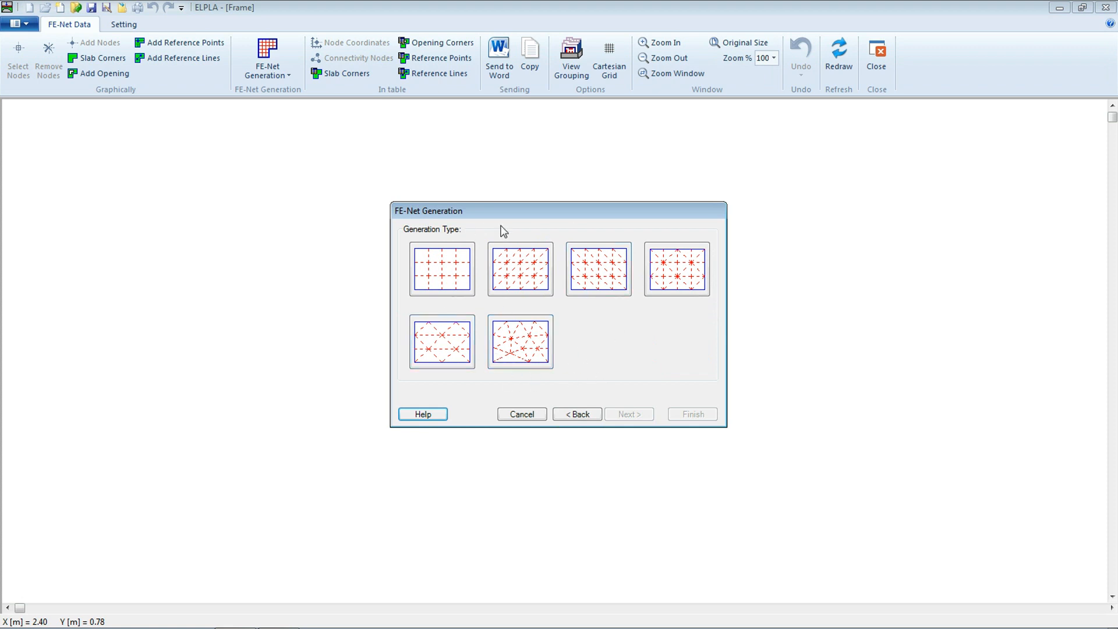
Step: Generate a rectangular-element net with constant 1 m grid intervals, 10 in X and 5 in Y, and save and close the FE-Net data
{"action": "left_click", "coordinate": [444, 284]}
{"action": "left_click", "coordinate": [633, 413]}
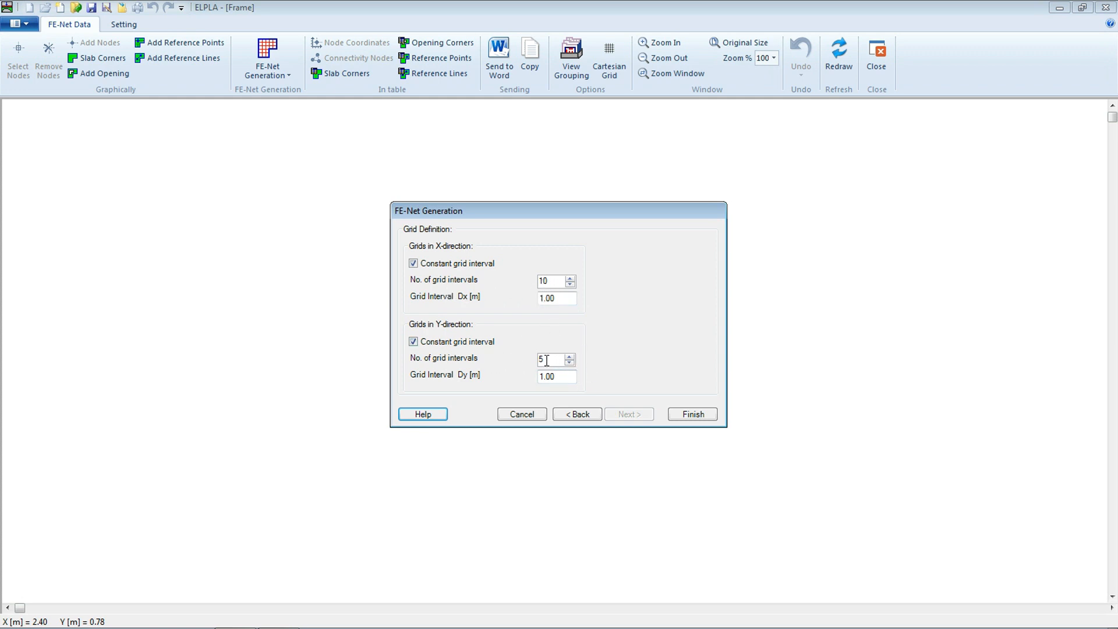
{"action": "left_click", "coordinate": [691, 414]}
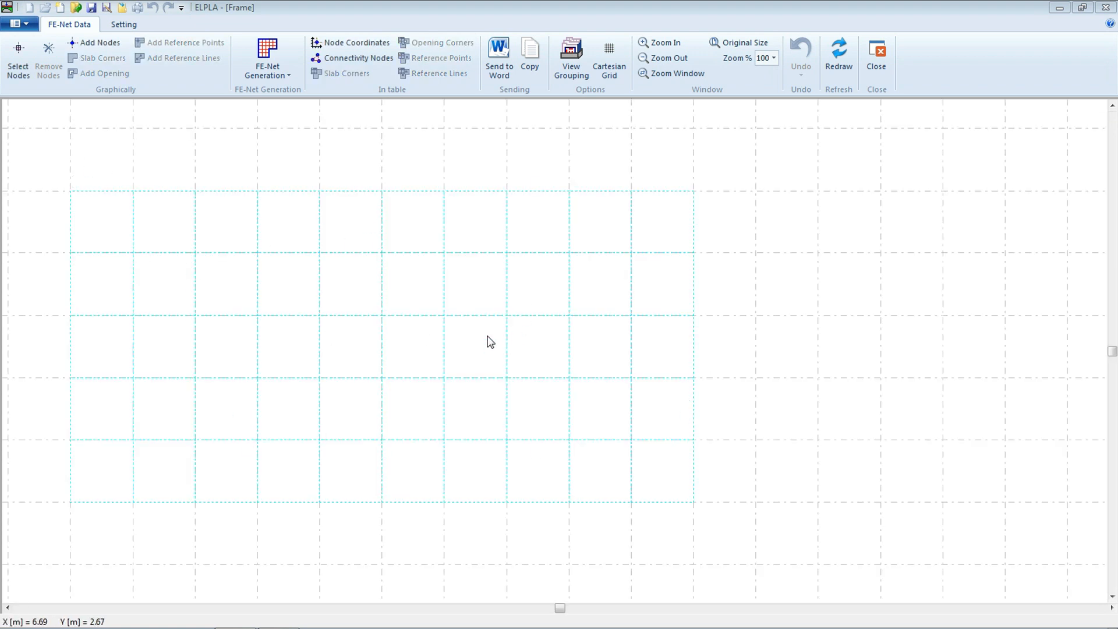
{"action": "left_click", "coordinate": [92, 10]}
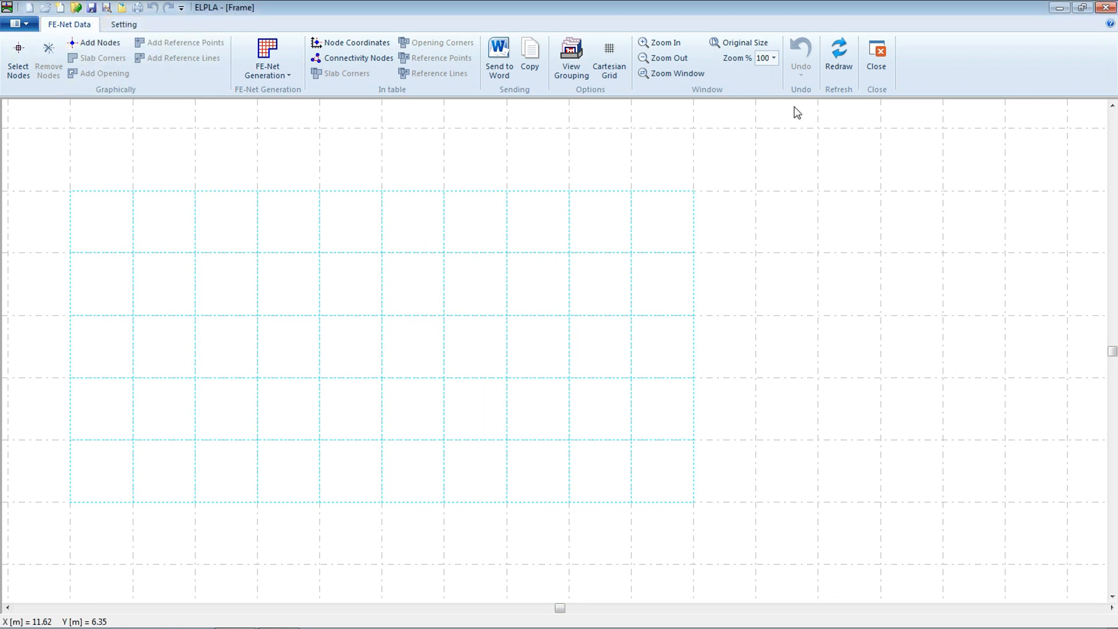
{"action": "left_click", "coordinate": [886, 67]}
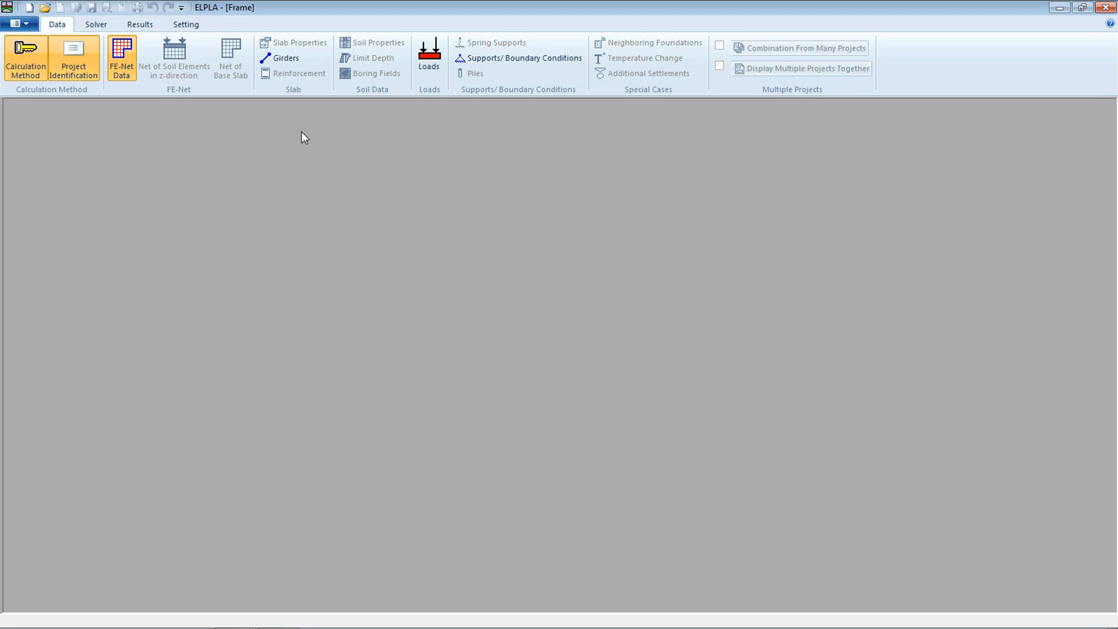
Step: Define girder group 1 as a rectangular cross section with E-modulus 2E07 kN/m2, height 0.50 m, width 0.20 m and weight 0.0
{"action": "left_click", "coordinate": [269, 59]}
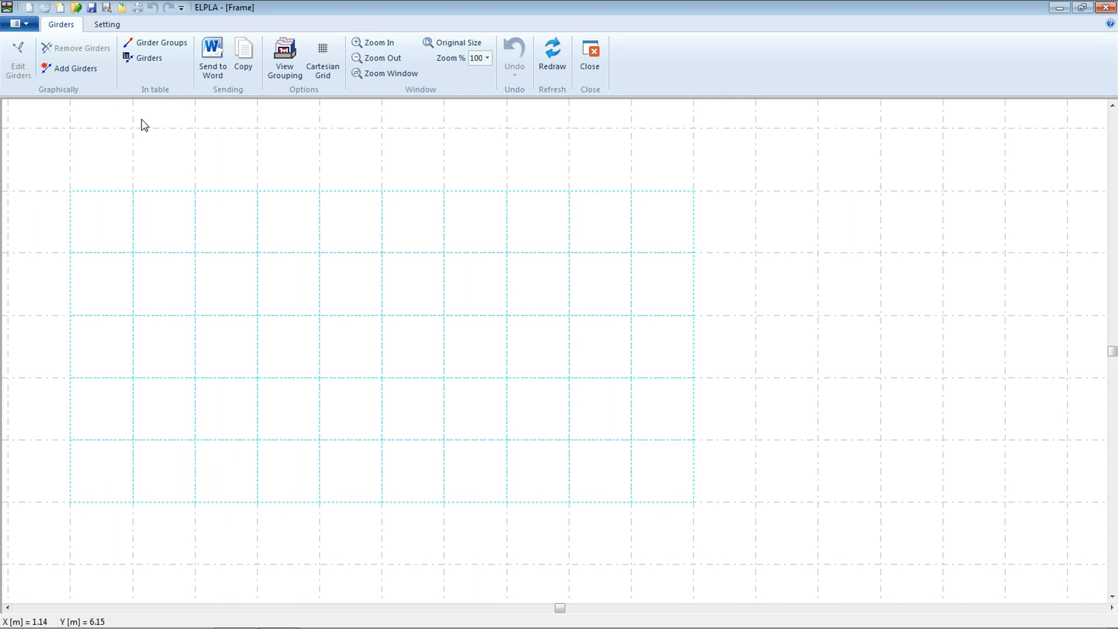
{"action": "left_click", "coordinate": [142, 44]}
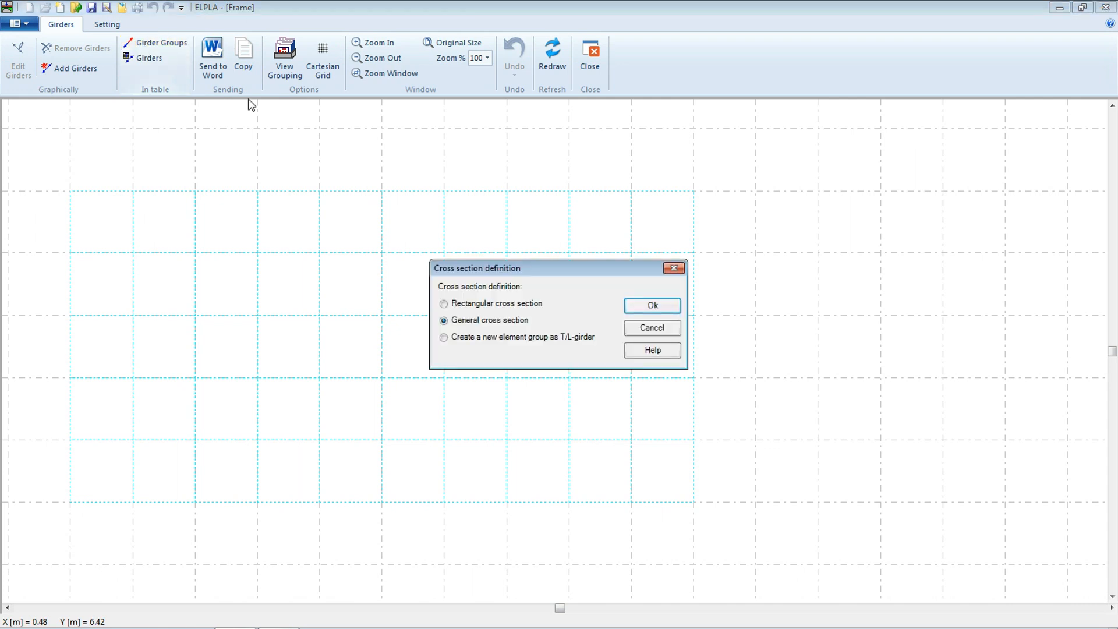
{"action": "left_click", "coordinate": [453, 305]}
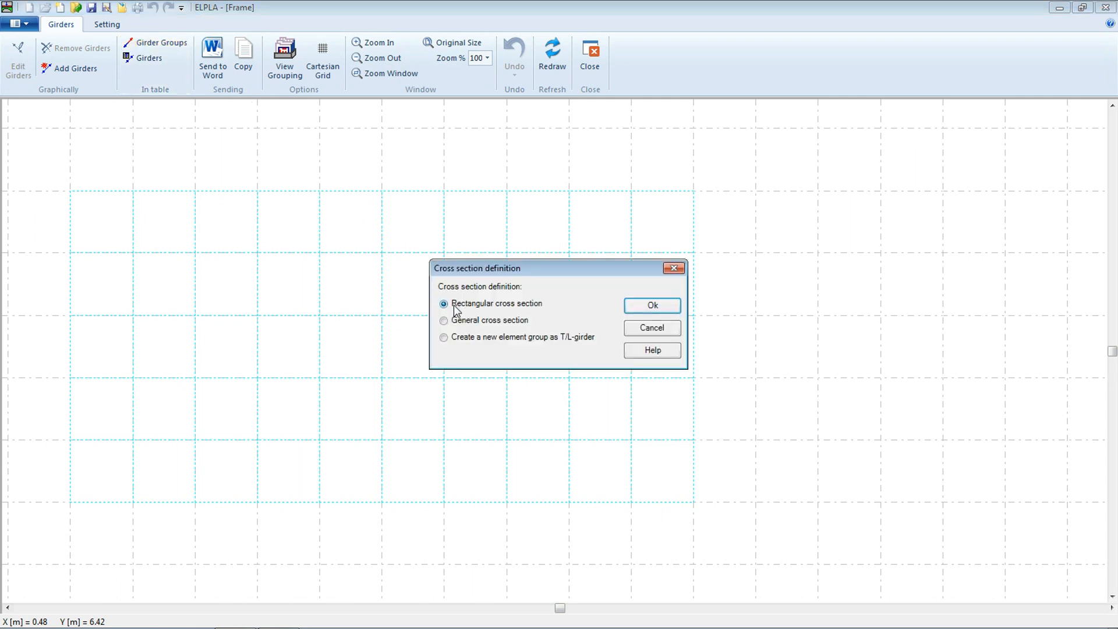
{"action": "left_click", "coordinate": [652, 307]}
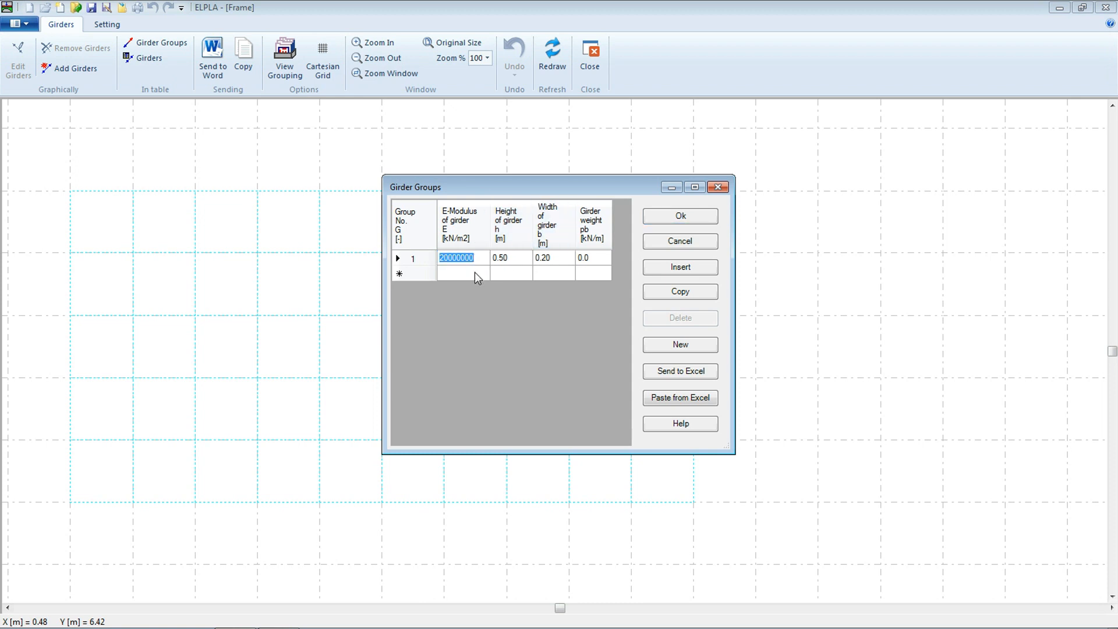
{"action": "type", "text": "2E07"}
{"action": "left_click", "coordinate": [524, 263]}
{"action": "left_click", "coordinate": [555, 259]}
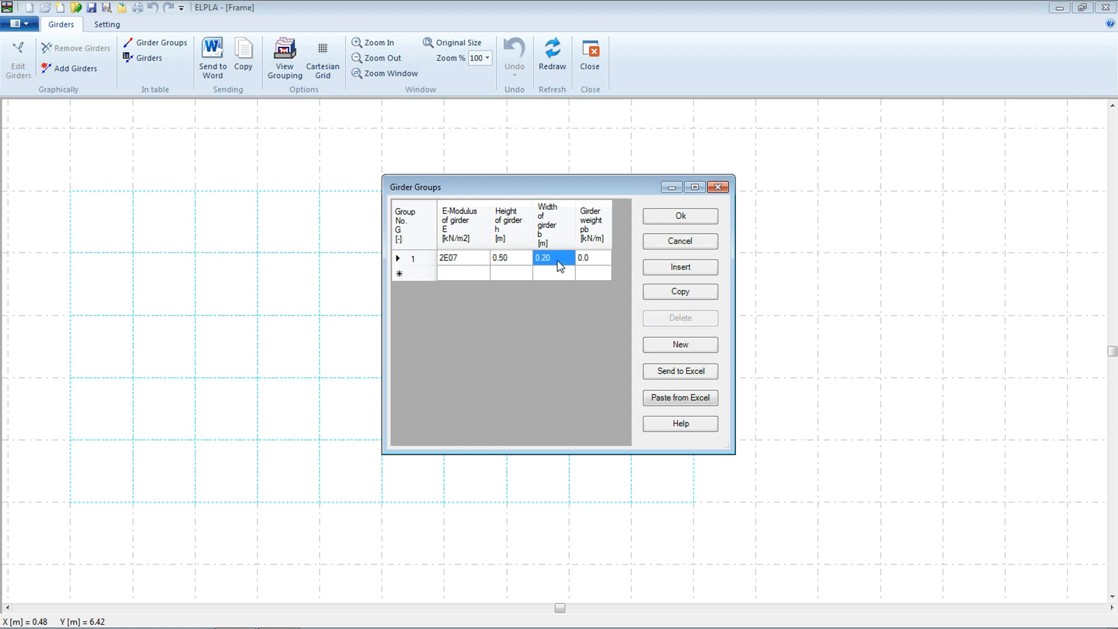
{"action": "key", "text": "Tab"}
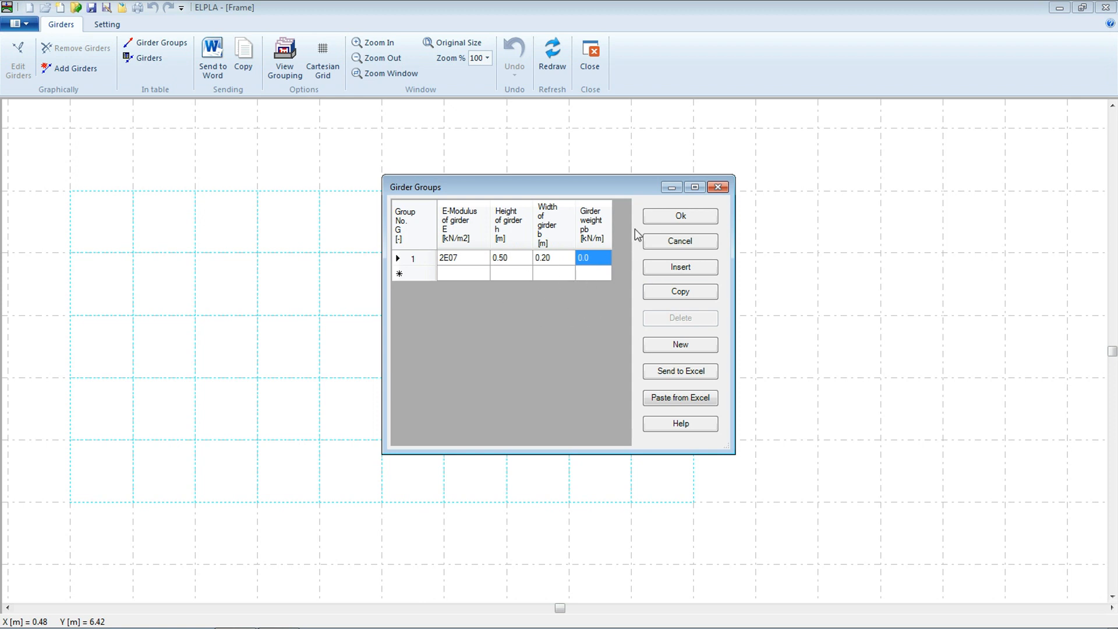
{"action": "left_click", "coordinate": [664, 217]}
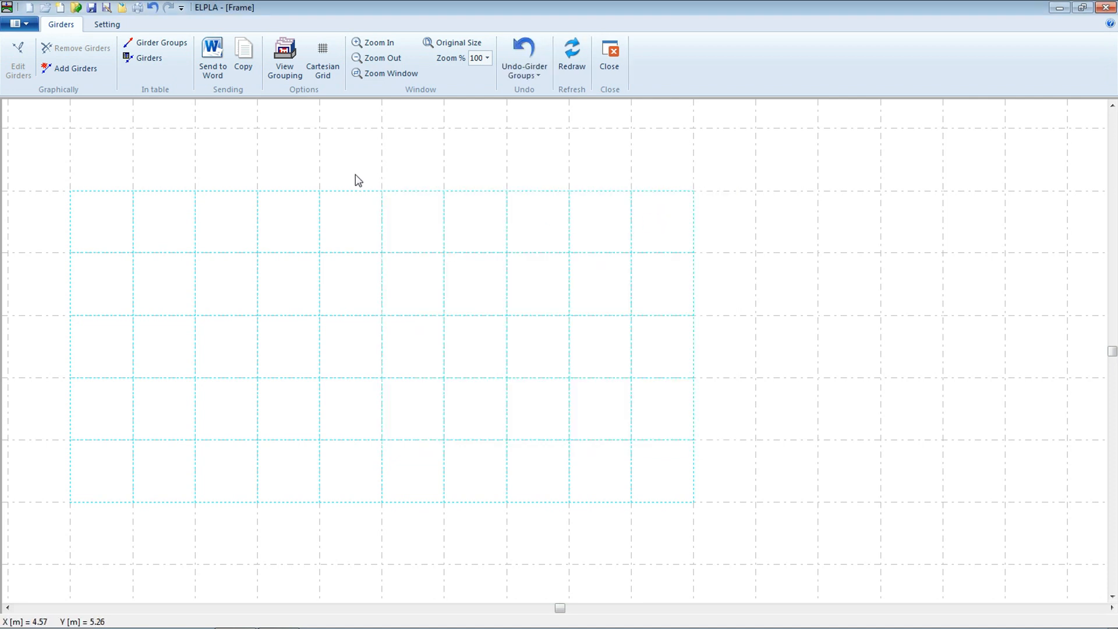
Step: Add a vertical group 1 girder at X = 0 from node 1 at Y = 0 to node 28 at Y = 3 m
{"action": "left_click", "coordinate": [70, 73]}
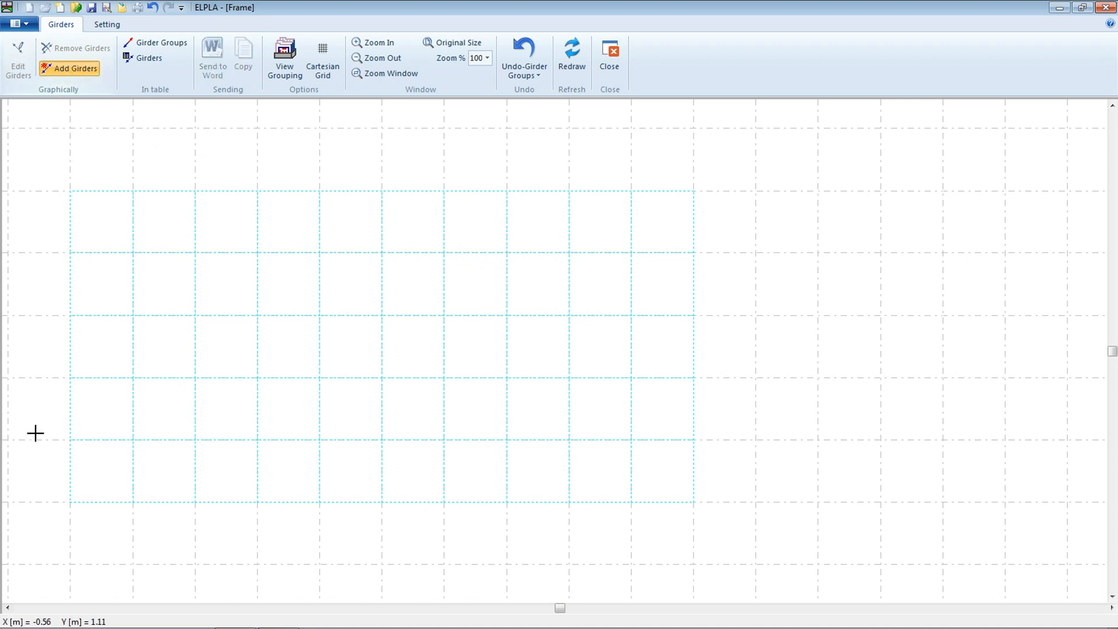
{"action": "left_click", "coordinate": [68, 502]}
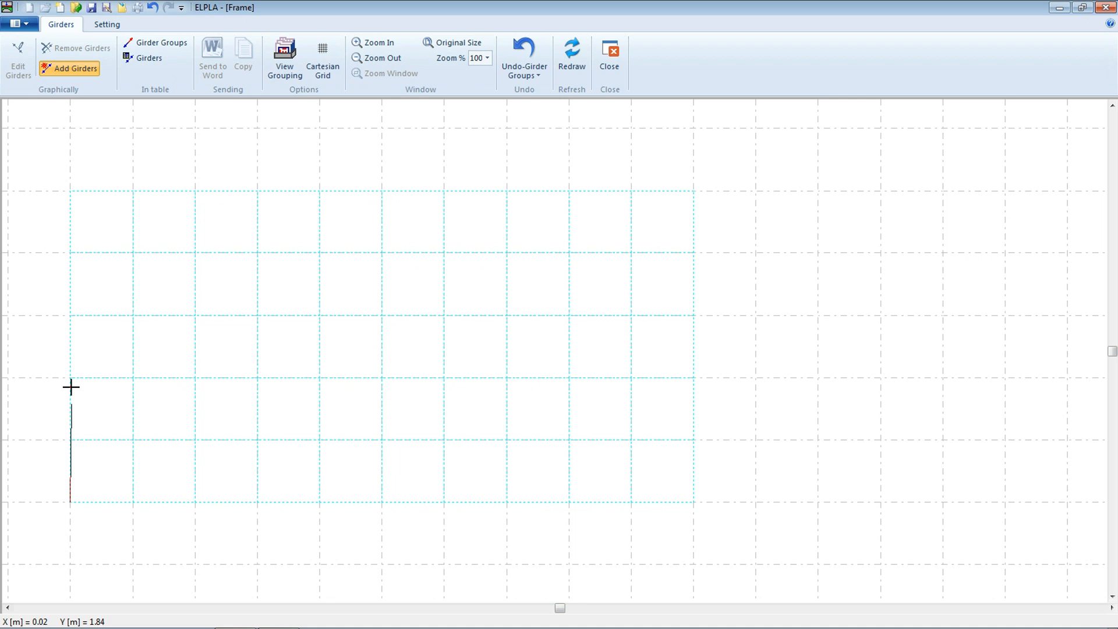
{"action": "right_click", "coordinate": [71, 313]}
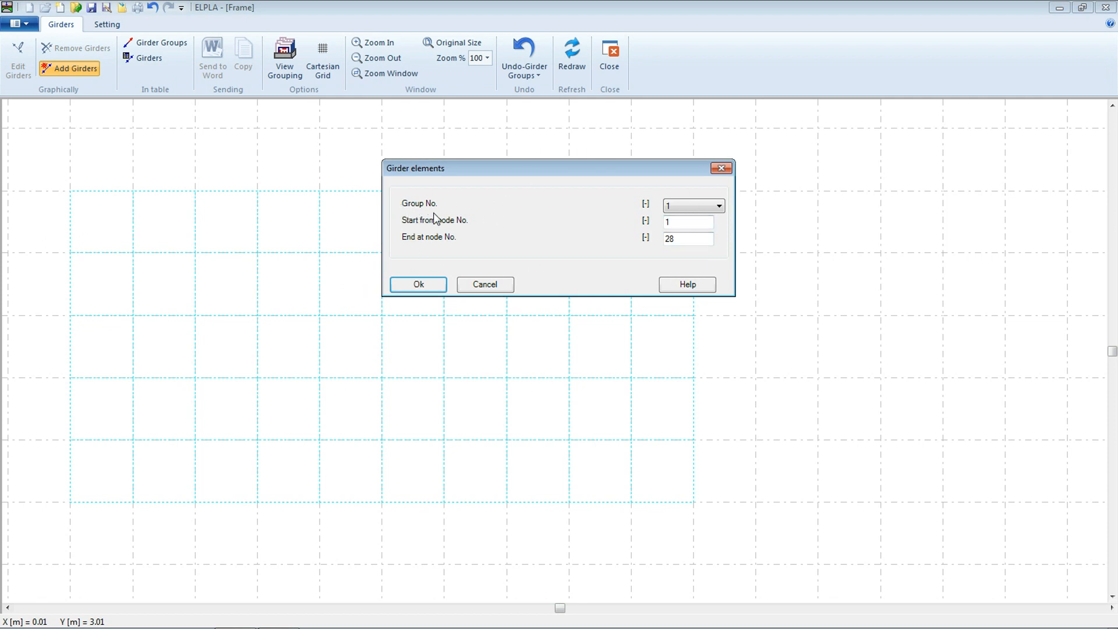
{"action": "left_click", "coordinate": [678, 207]}
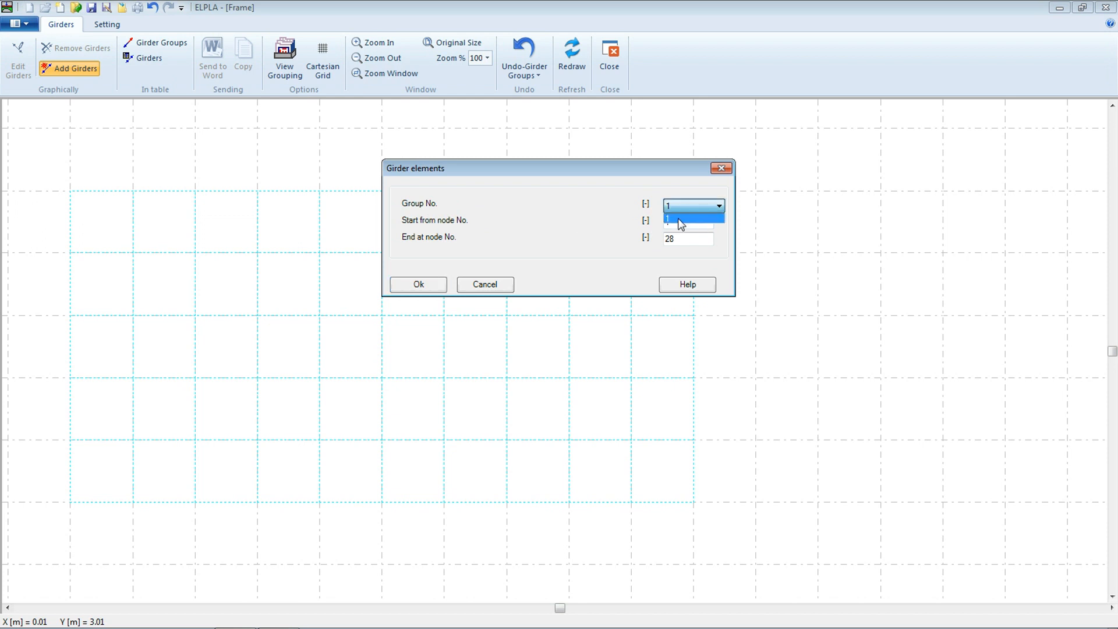
{"action": "left_click", "coordinate": [677, 214]}
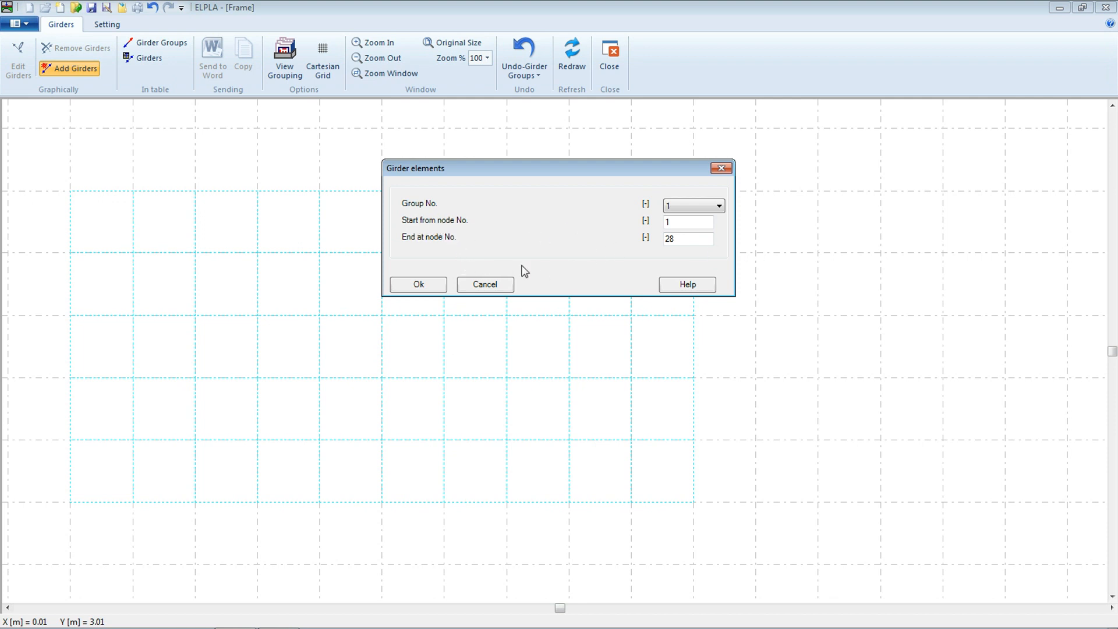
{"action": "left_click", "coordinate": [418, 284]}
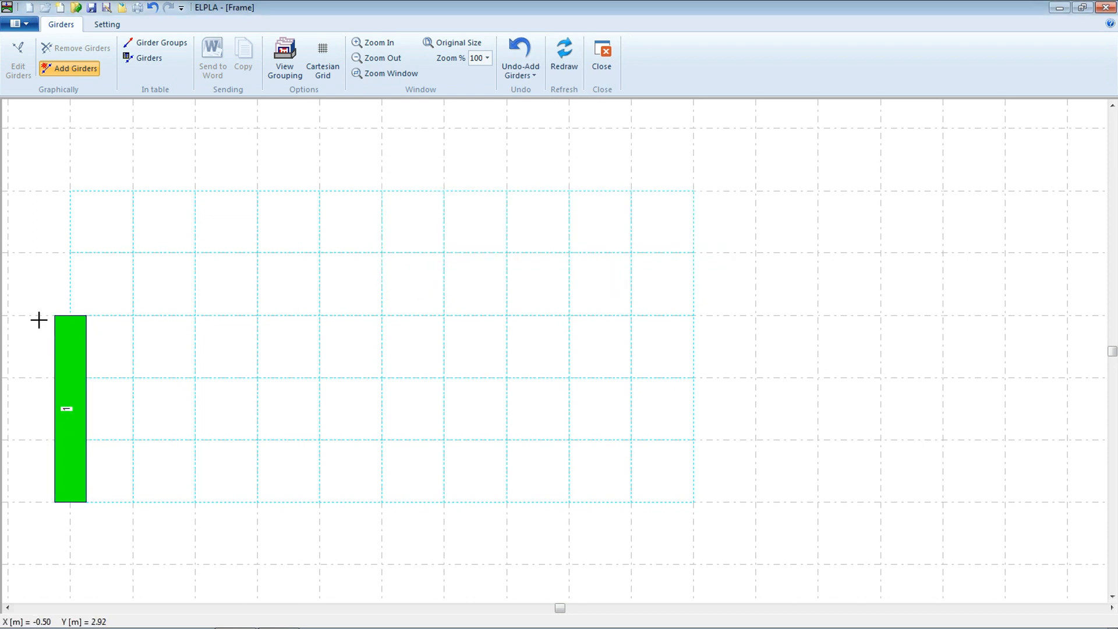
Step: Add an inclined group 1 girder from the column top at (0, 3) to the node at (3, 5)
{"action": "left_click", "coordinate": [69, 314]}
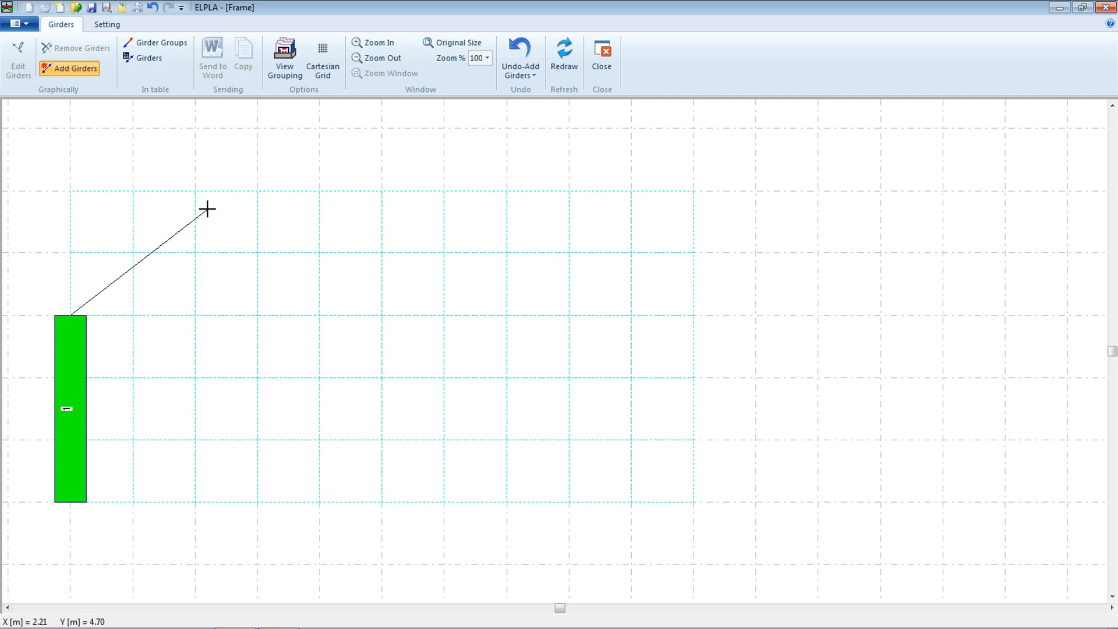
{"action": "left_click", "coordinate": [257, 193]}
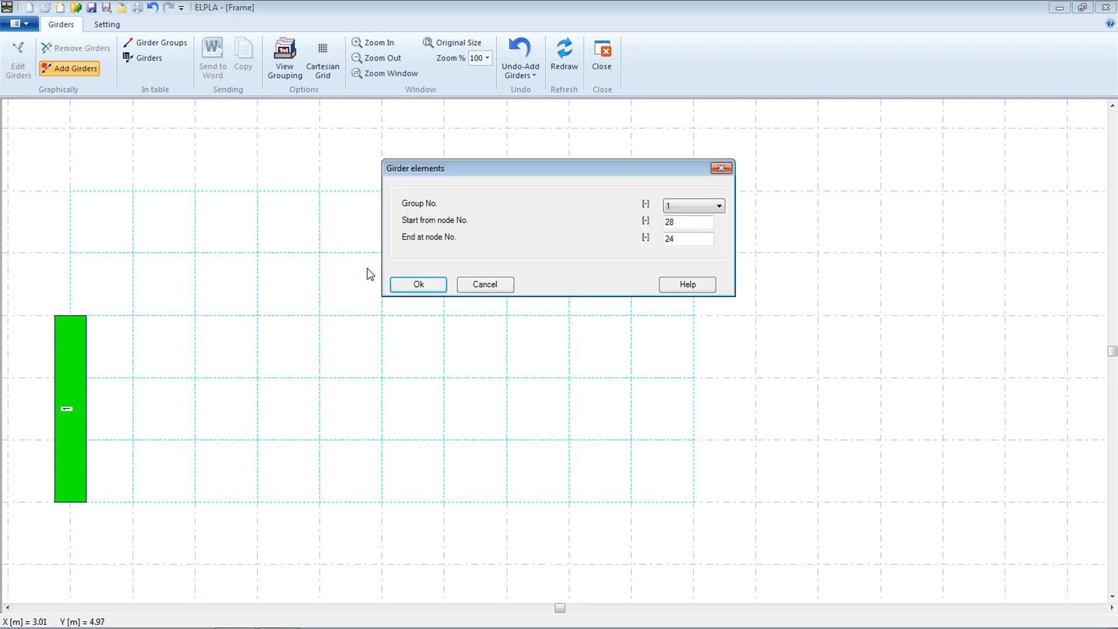
{"action": "left_click", "coordinate": [407, 288]}
Step: Add two horizontal girders along Y = 5 m, from X = 3 to 8 m and from X = 8 to 10 m
{"action": "left_click", "coordinate": [258, 190]}
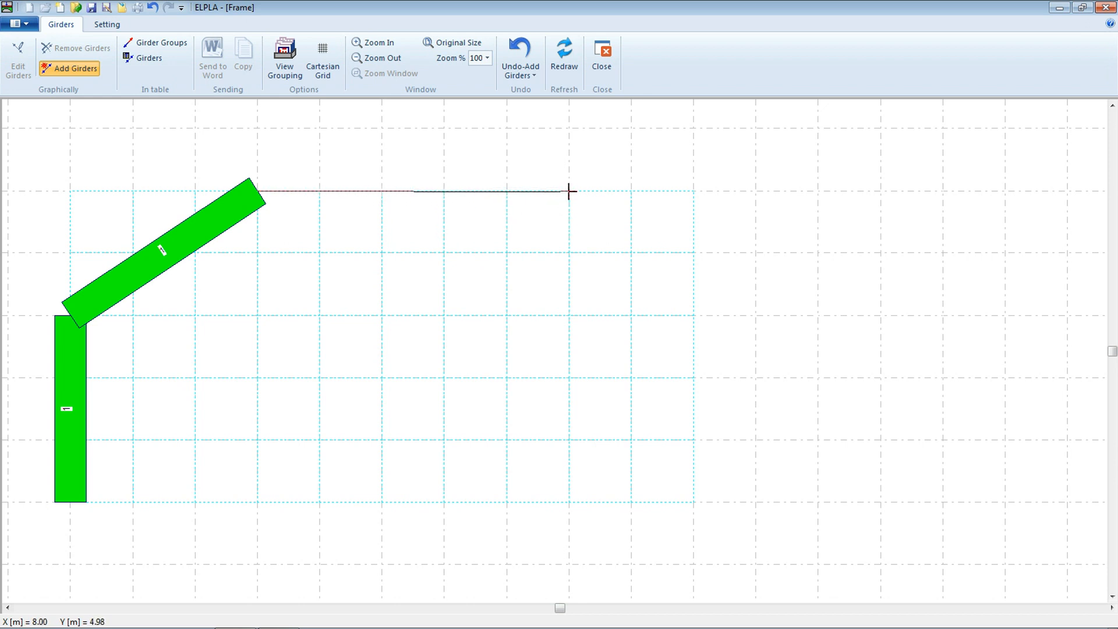
{"action": "left_click", "coordinate": [569, 191]}
{"action": "left_click", "coordinate": [434, 286]}
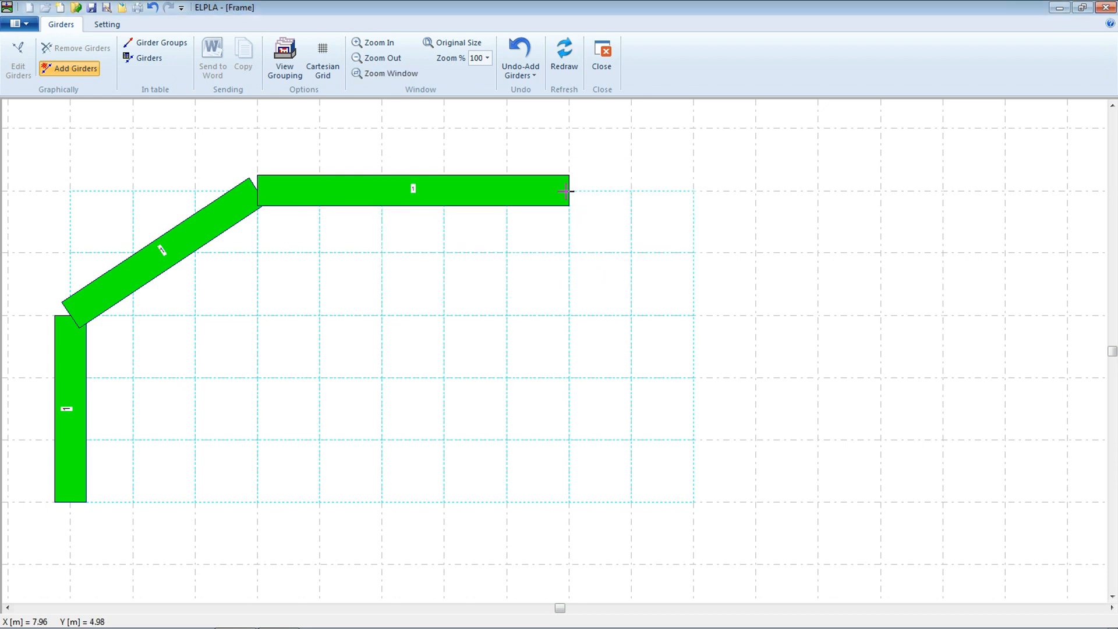
{"action": "left_click", "coordinate": [694, 191]}
{"action": "left_click", "coordinate": [440, 286]}
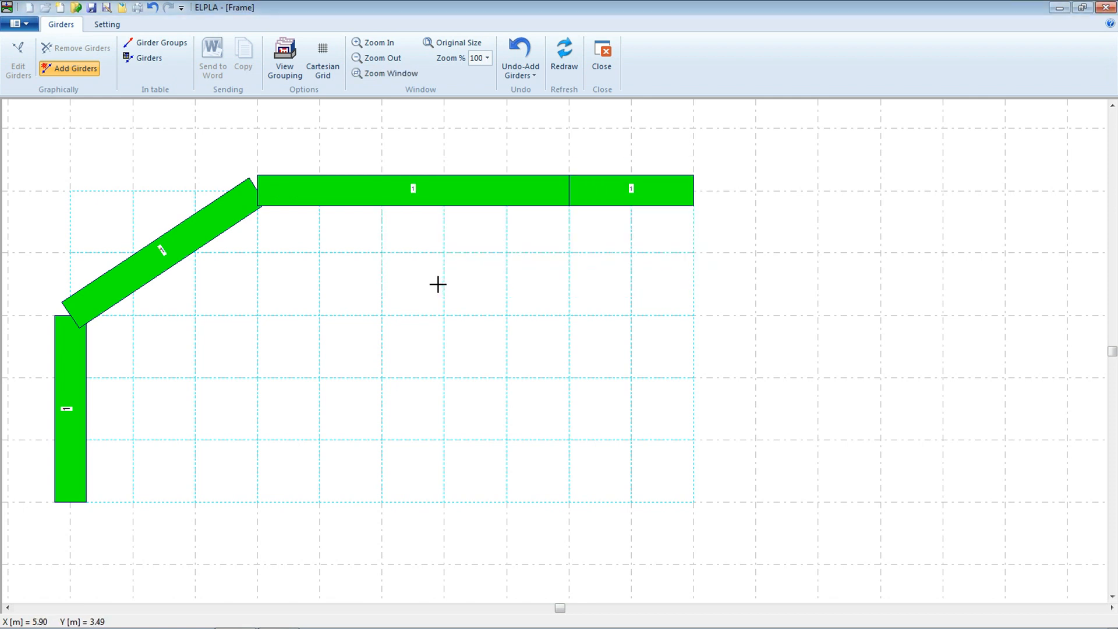
Step: Add a vertical group 1 girder at X = 8 m from node 19 at Y = 5 m down to node 12 at Y = 0
{"action": "left_click", "coordinate": [568, 194]}
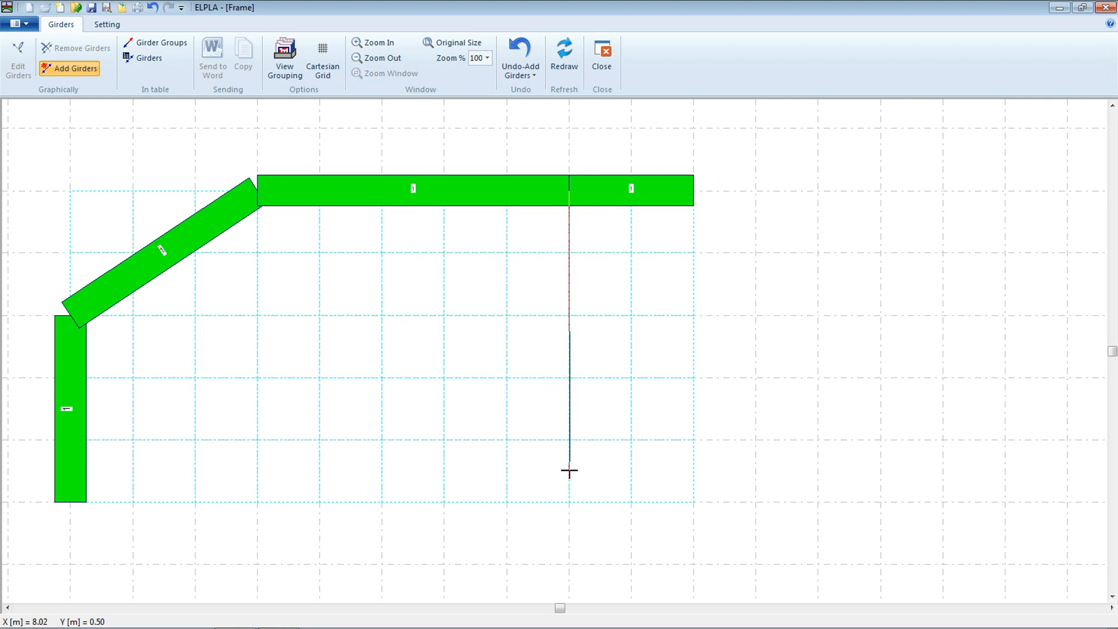
{"action": "left_click", "coordinate": [570, 503]}
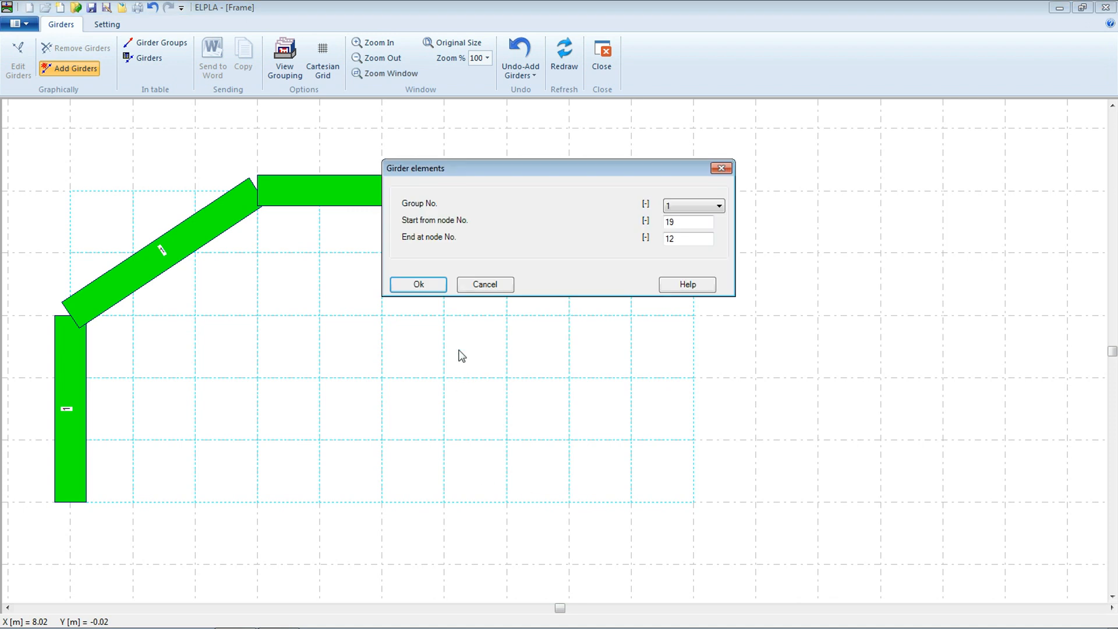
{"action": "left_click", "coordinate": [420, 284]}
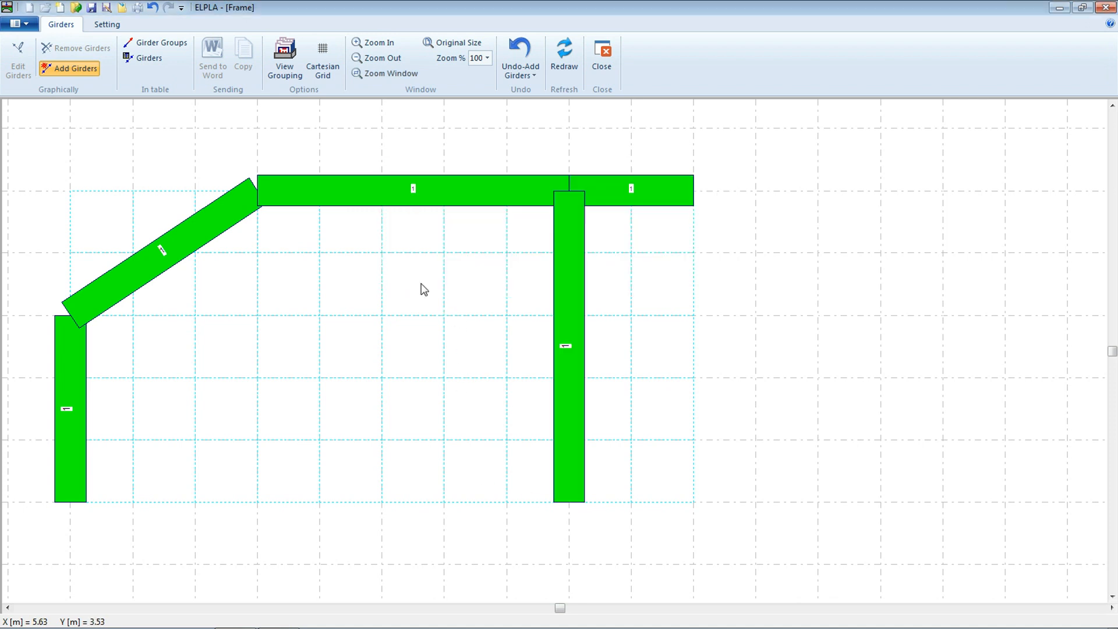
Step: Add a horizontal group 1 girder along Y = 3 m from node 28 at X = 0 to node 56 at X = 8 m, and save
{"action": "left_click", "coordinate": [70, 315]}
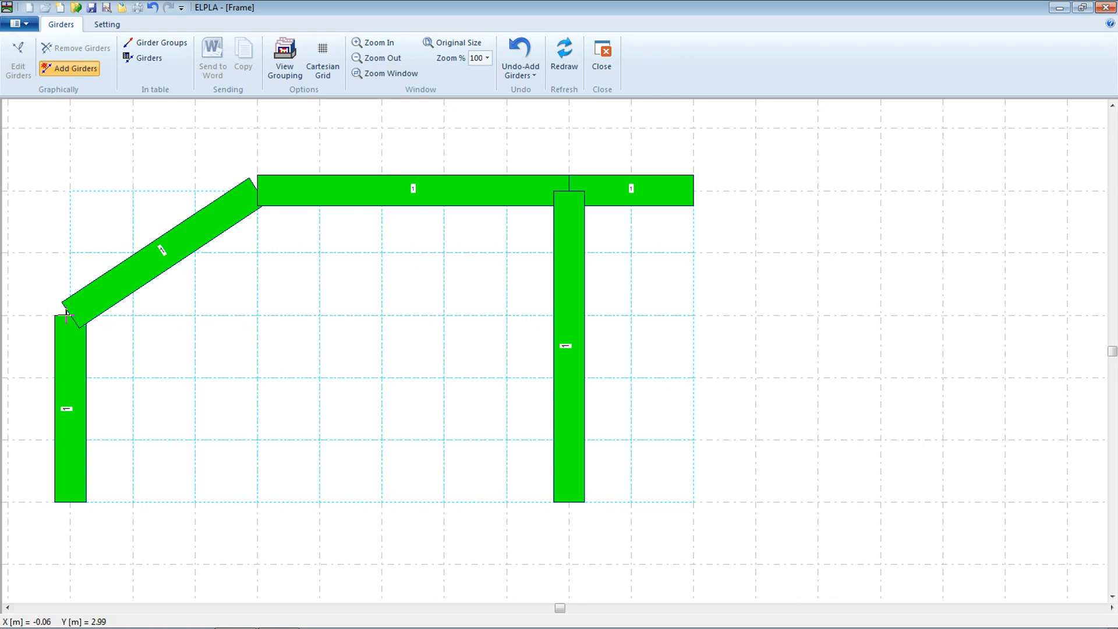
{"action": "left_click", "coordinate": [569, 318]}
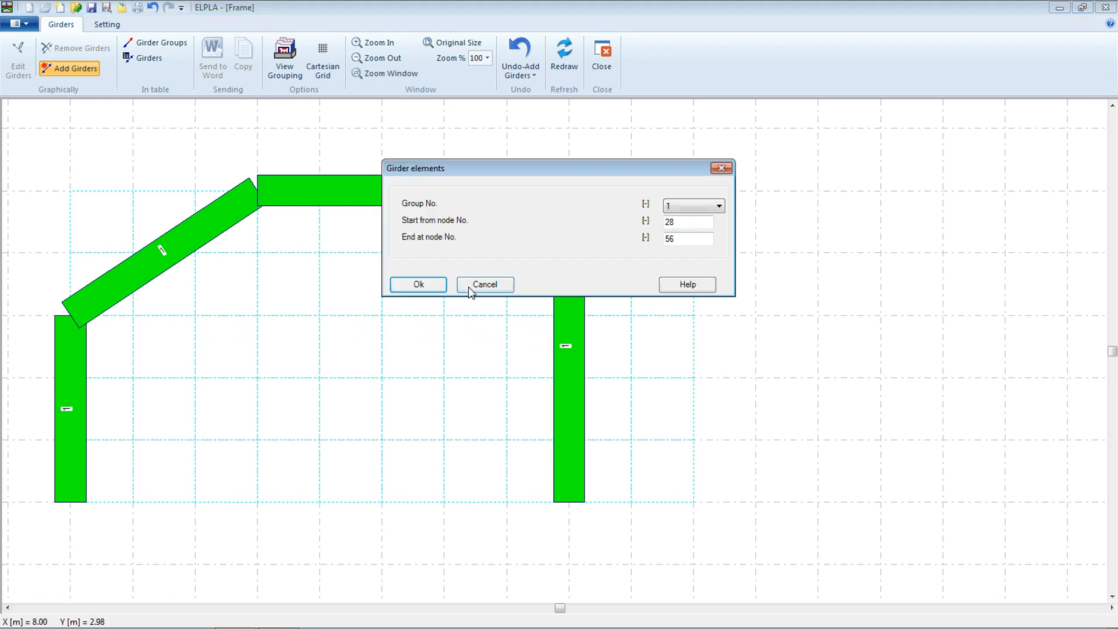
{"action": "left_click", "coordinate": [424, 283]}
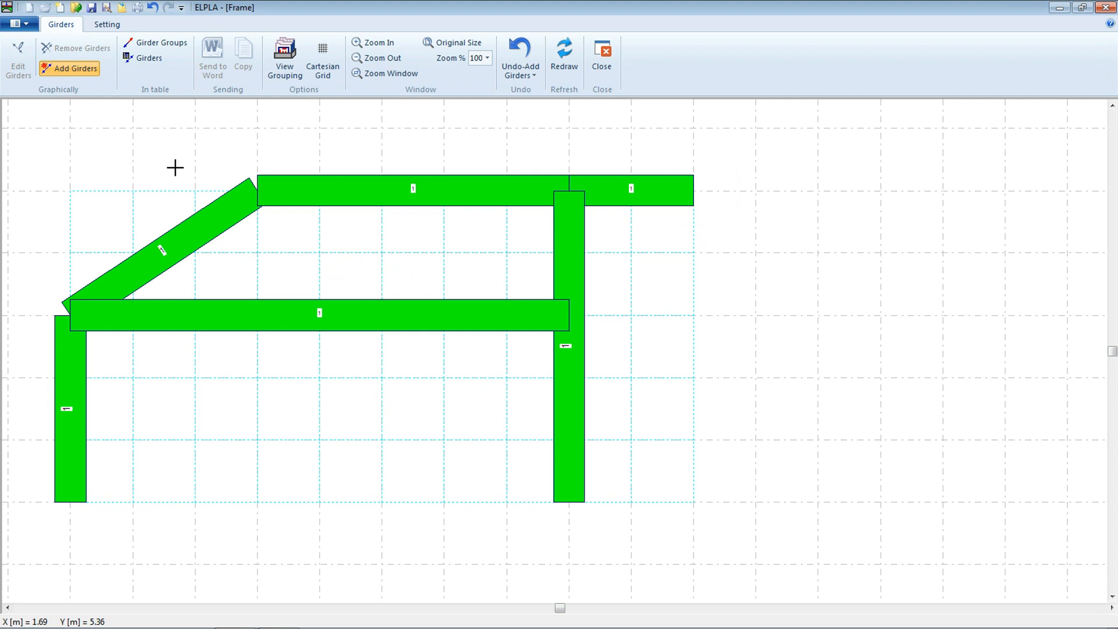
{"action": "left_click", "coordinate": [91, 7]}
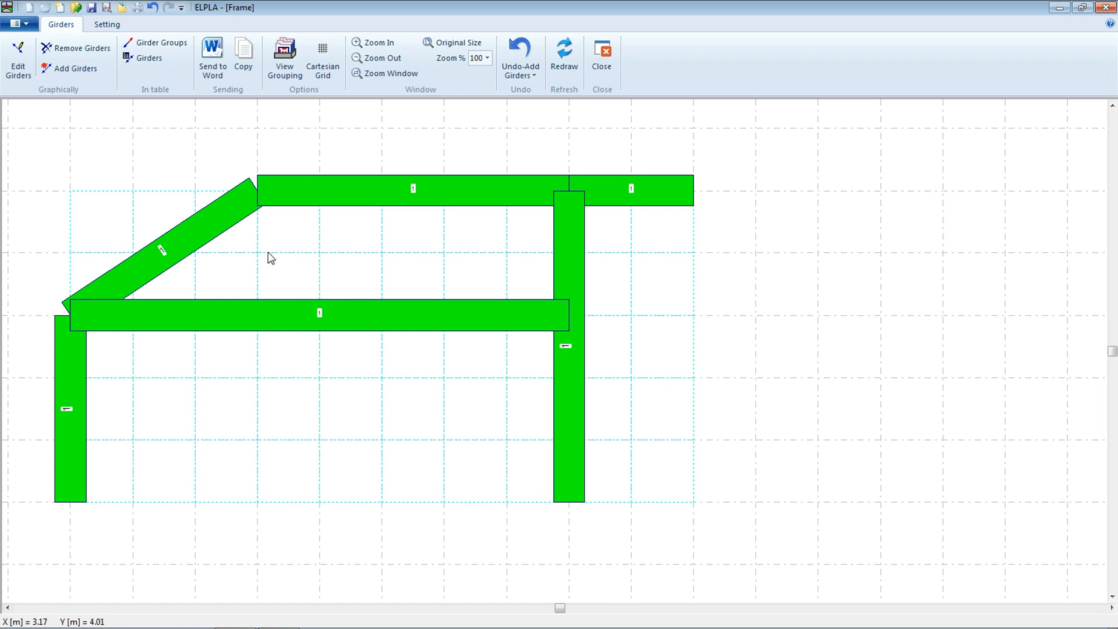
Step: Turn off girder colouring and girder thickness drawing in the plot parameters, save them, and close the girder data
{"action": "left_click", "coordinate": [107, 24]}
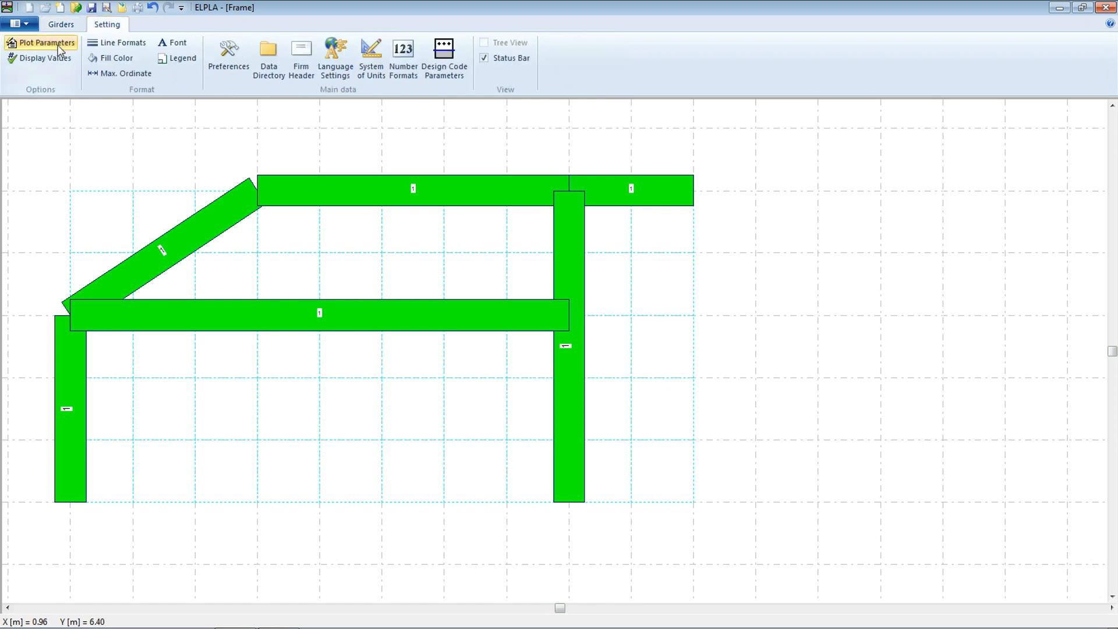
{"action": "left_click", "coordinate": [42, 44]}
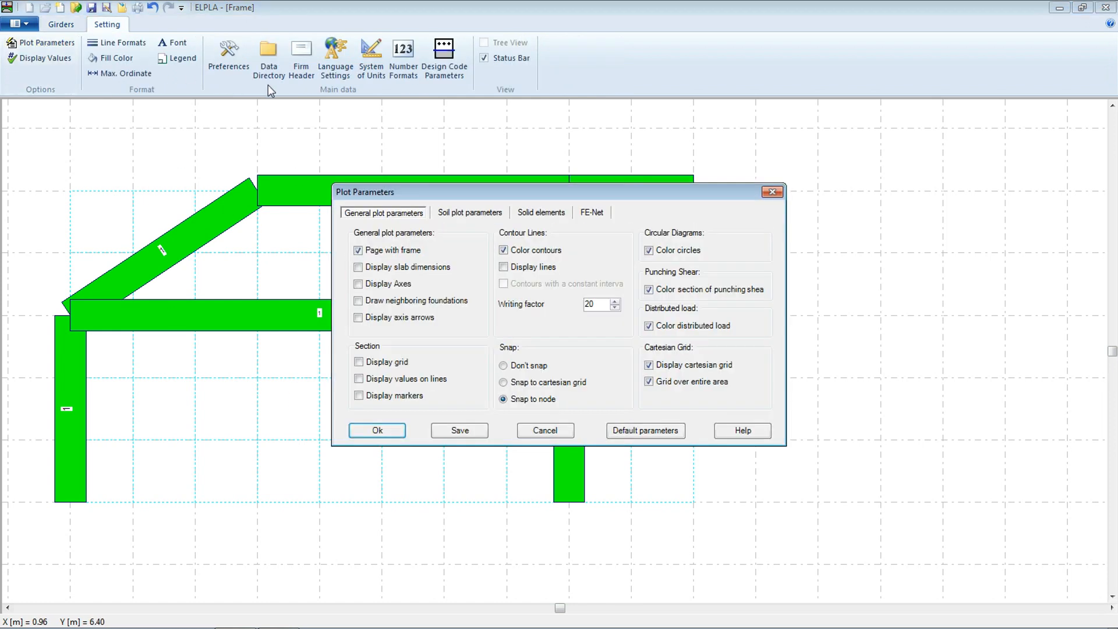
{"action": "left_click", "coordinate": [594, 214]}
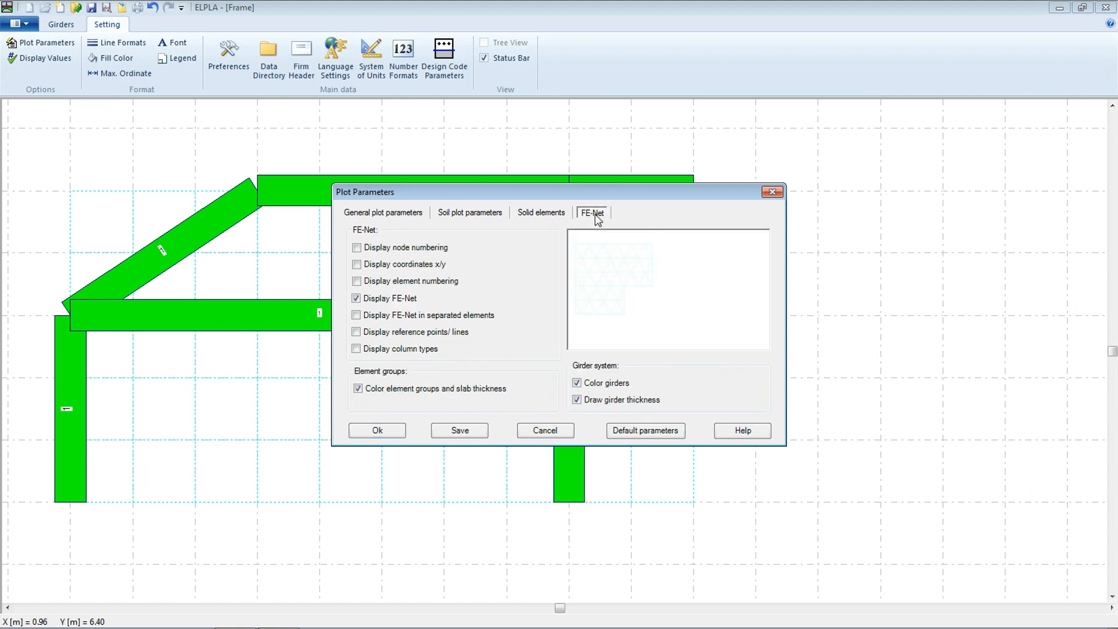
{"action": "left_click", "coordinate": [577, 383]}
{"action": "left_click", "coordinate": [577, 400]}
{"action": "left_click", "coordinate": [459, 431]}
{"action": "left_click", "coordinate": [360, 430]}
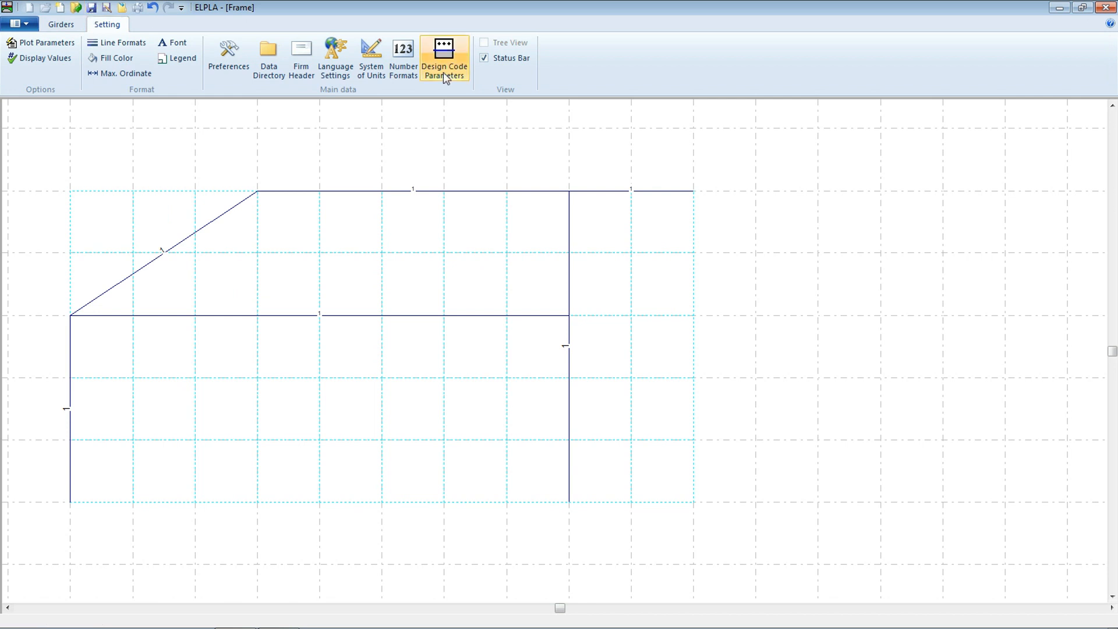
{"action": "left_click", "coordinate": [62, 26]}
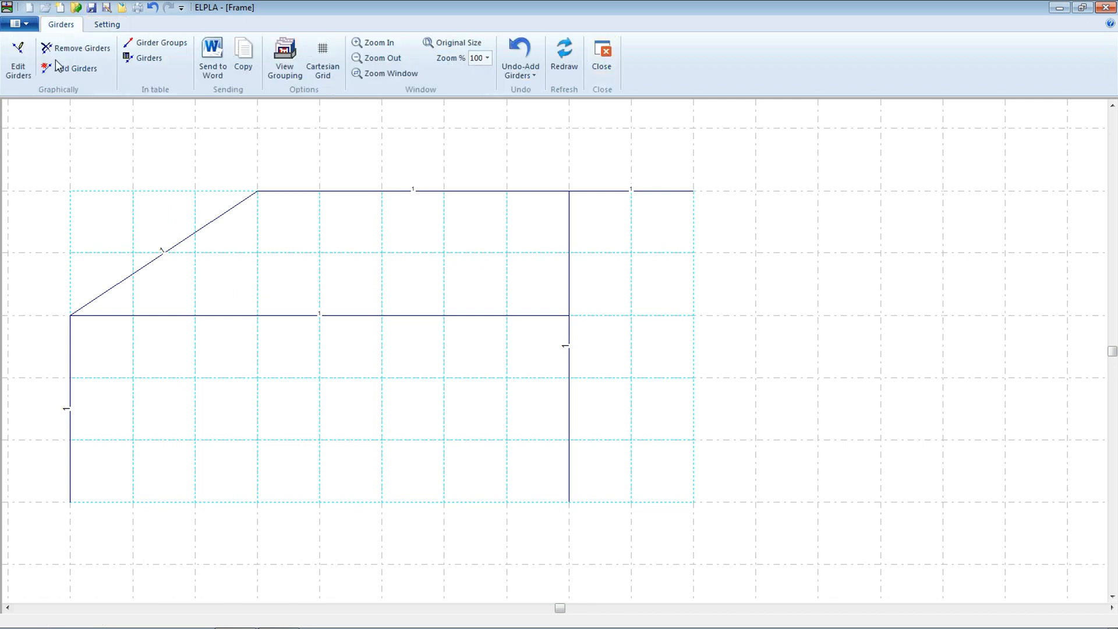
{"action": "left_click", "coordinate": [602, 55]}
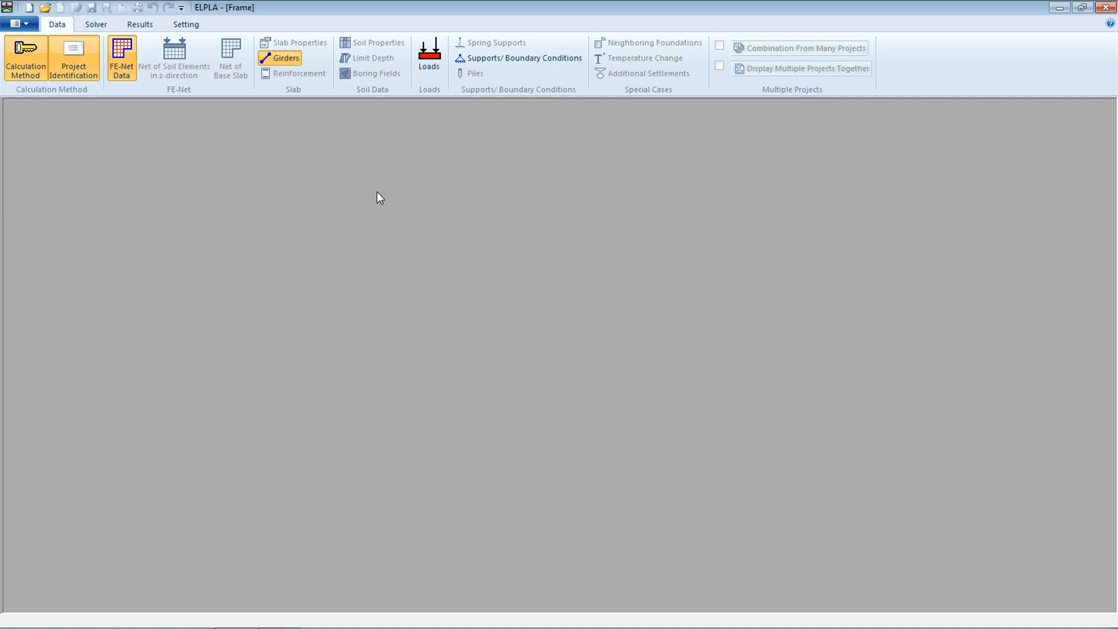
Step: Open the load data and assign a self-weight member load of 60 kN/m to the upper girder between X = 3 and 8 m
{"action": "left_click", "coordinate": [431, 67]}
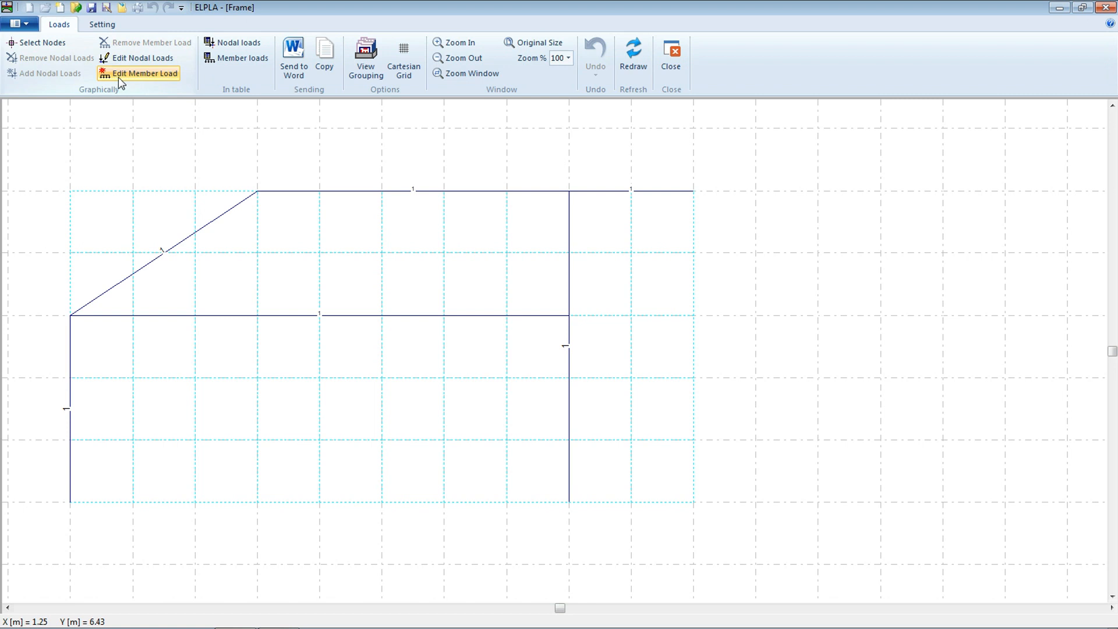
{"action": "left_click", "coordinate": [145, 75]}
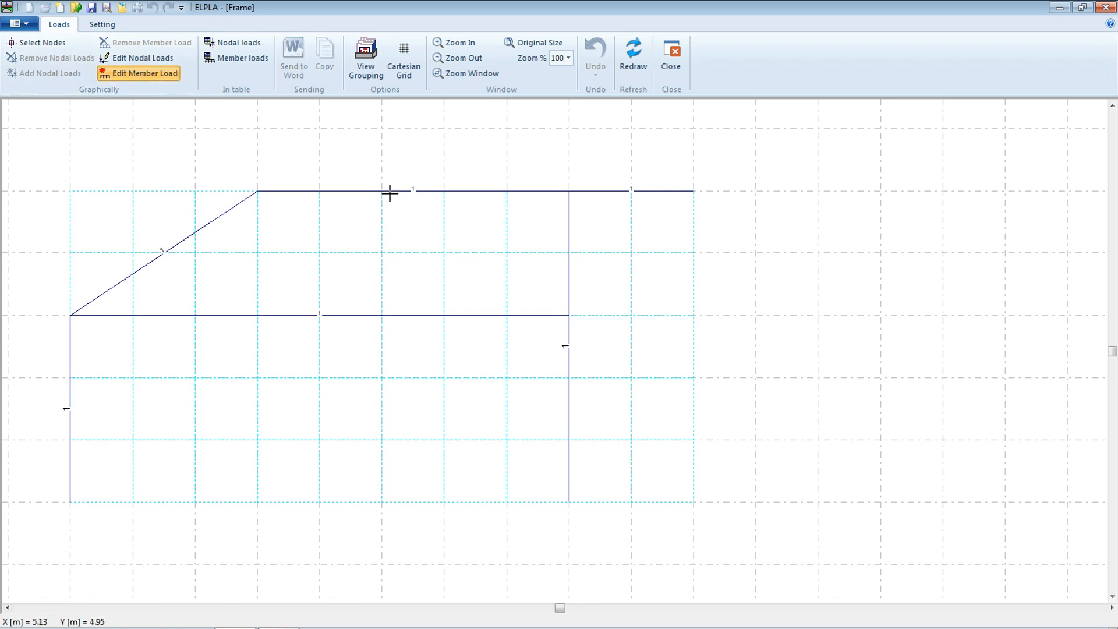
{"action": "left_click", "coordinate": [389, 192]}
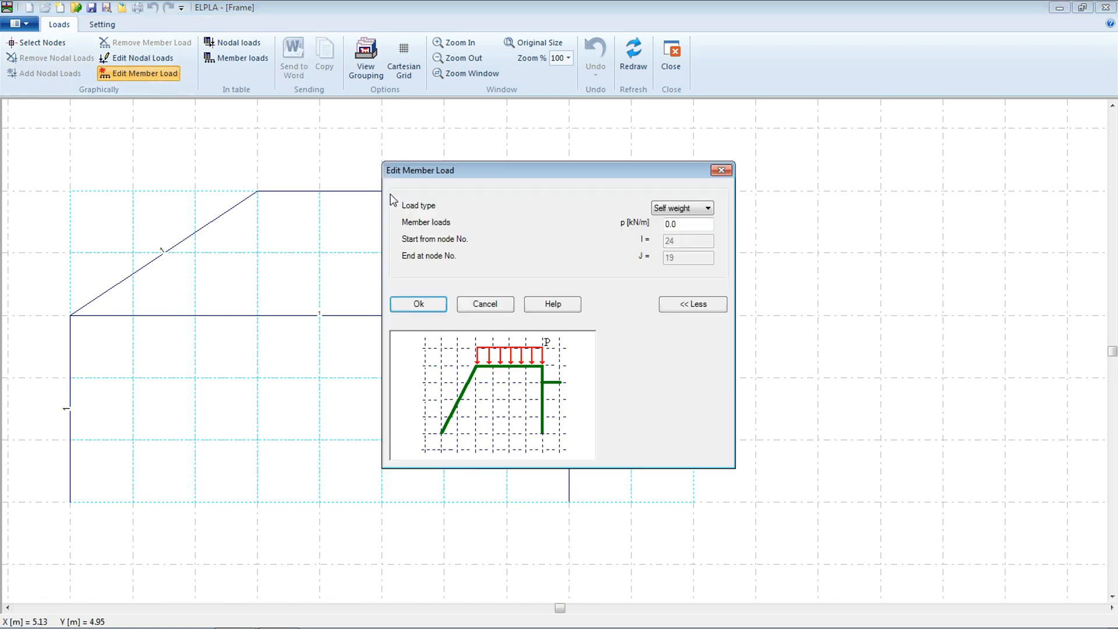
{"action": "double_click", "coordinate": [669, 225]}
{"action": "left_click", "coordinate": [672, 209]}
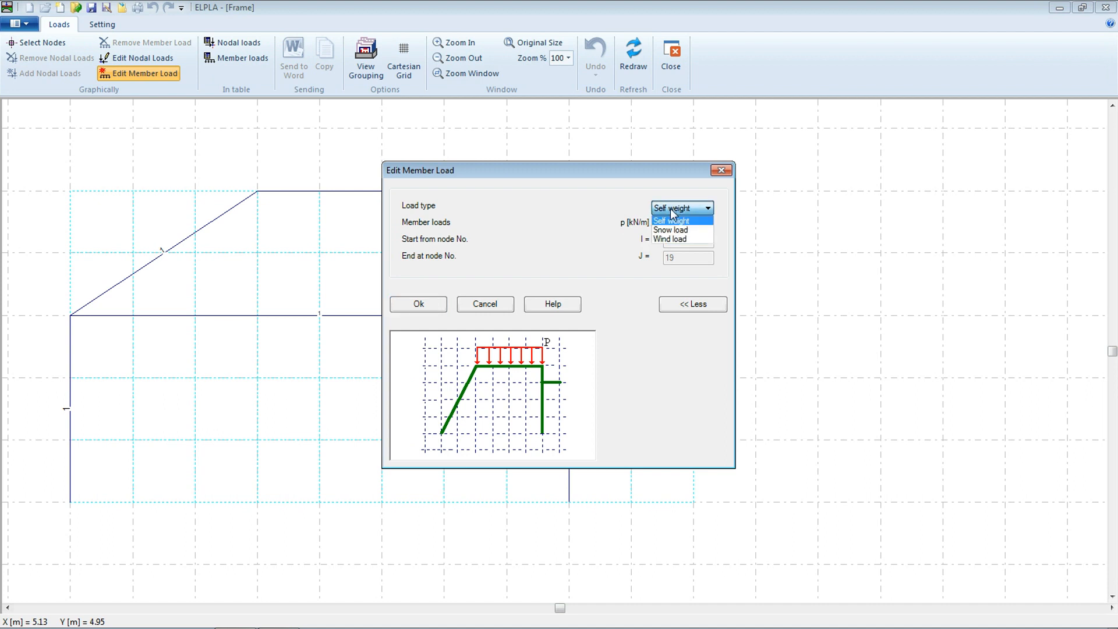
{"action": "left_click", "coordinate": [678, 221]}
{"action": "double_click", "coordinate": [680, 224]}
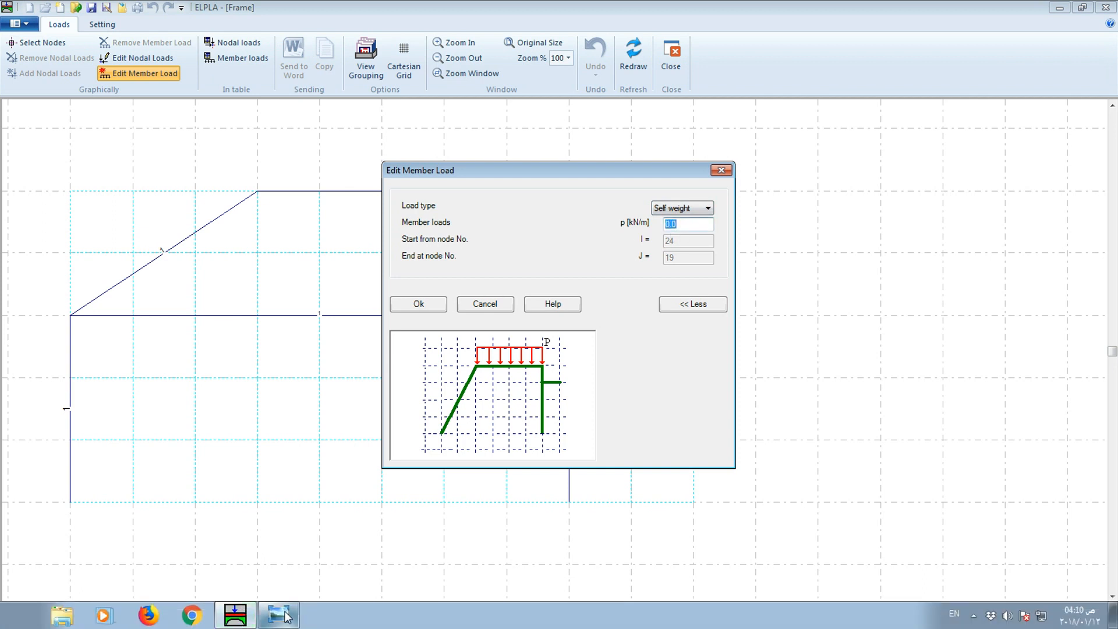
{"action": "type", "text": "60"}
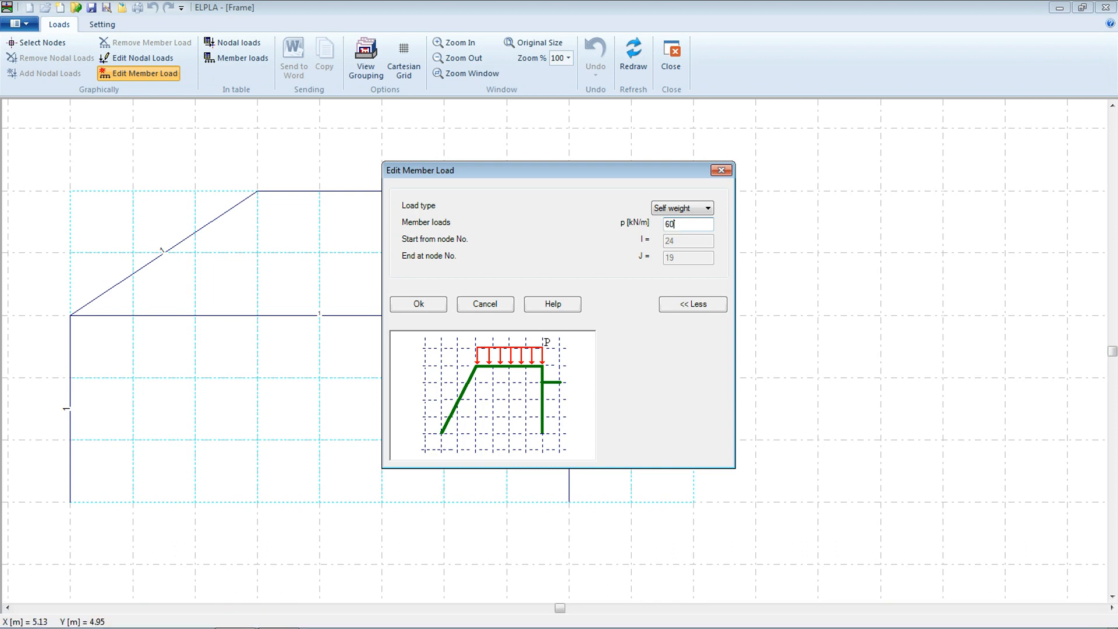
{"action": "left_click", "coordinate": [437, 309]}
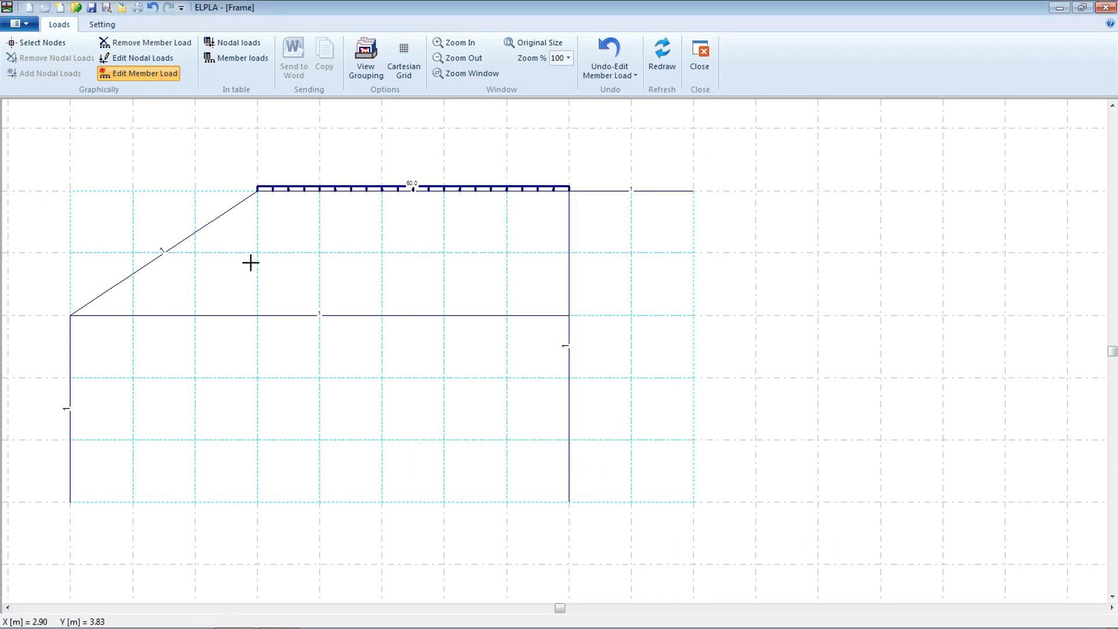
Step: Assign a self-weight member load of 50 kN/m to the inclined girder between nodes 28 and 24
{"action": "left_click", "coordinate": [159, 253]}
{"action": "double_click", "coordinate": [688, 223]}
{"action": "type", "text": "50"}
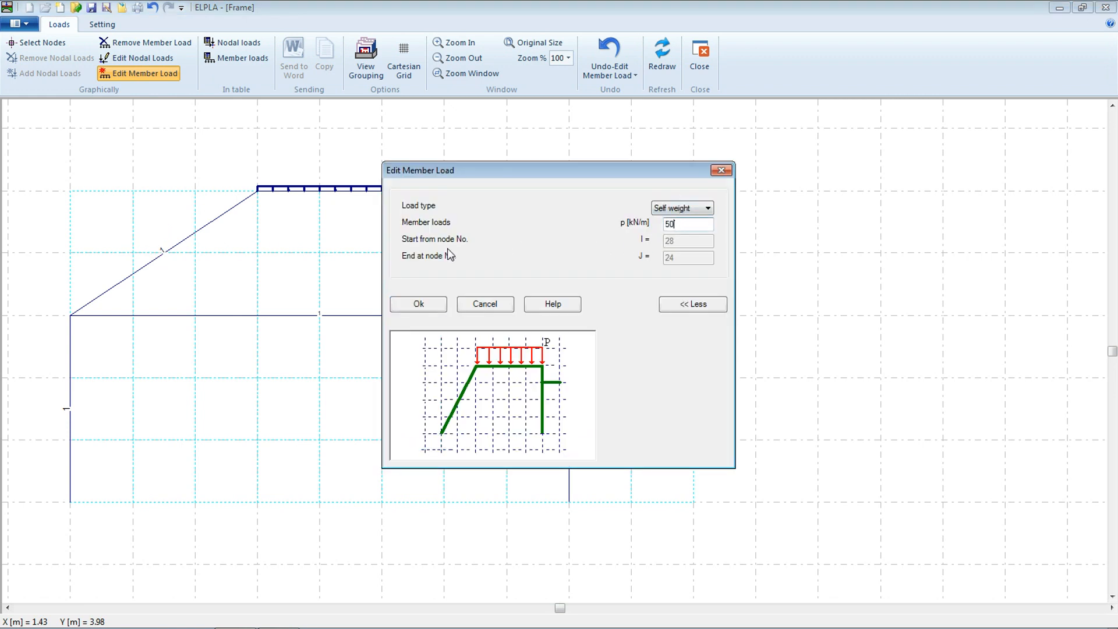
{"action": "left_click", "coordinate": [420, 307]}
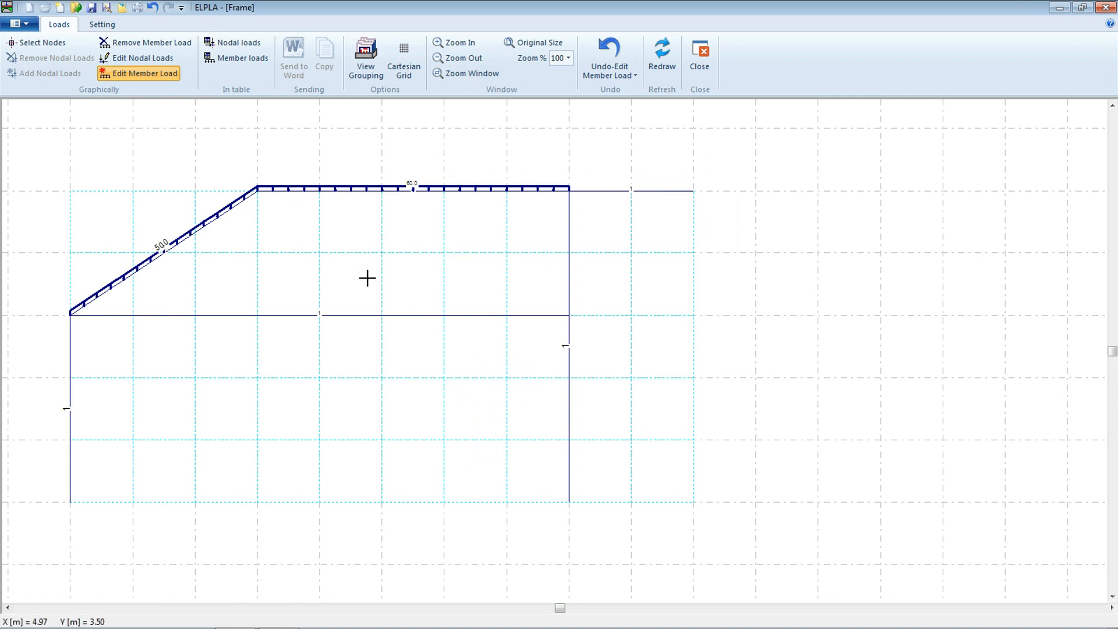
Step: Add a vertical nodal load Pv of 100 kN at the cantilever's free end node (10, 5)
{"action": "left_click", "coordinate": [34, 46]}
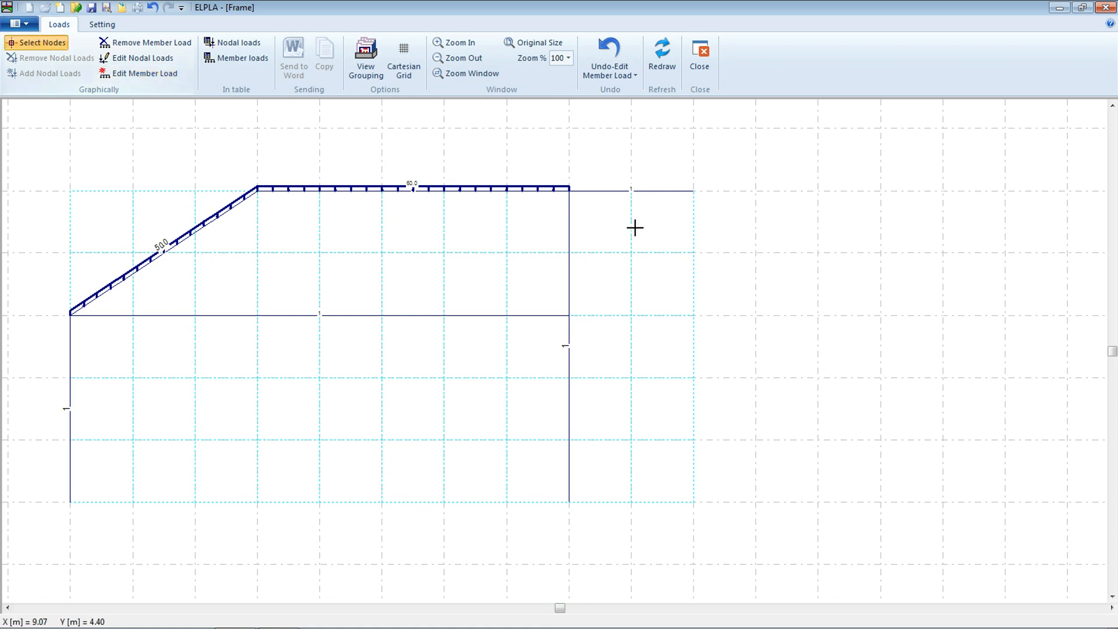
{"action": "left_click", "coordinate": [692, 190]}
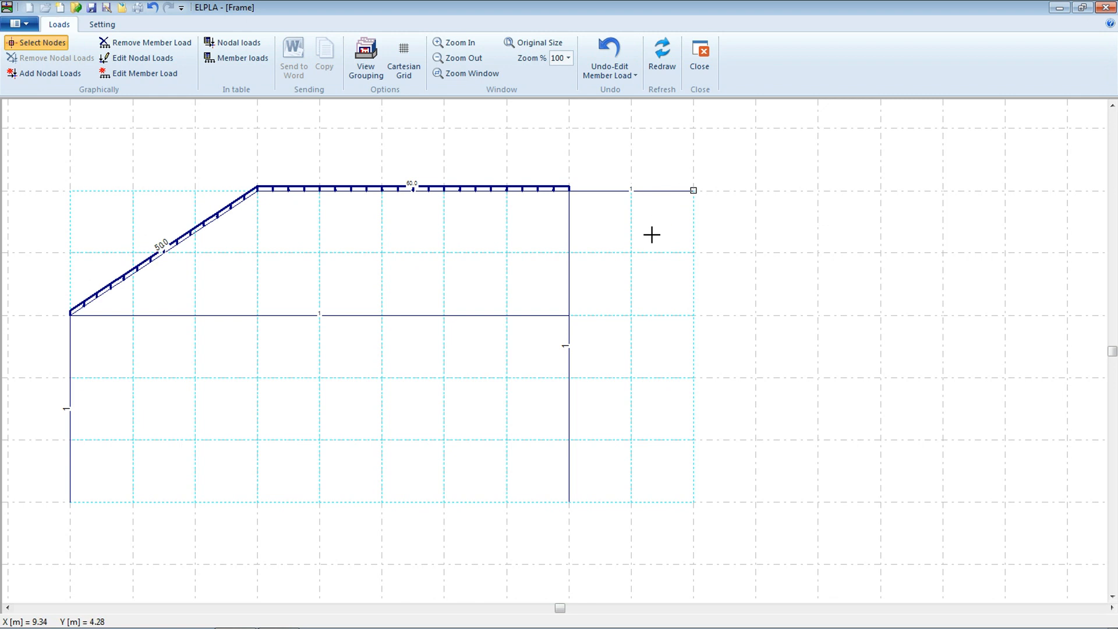
{"action": "left_click", "coordinate": [65, 73]}
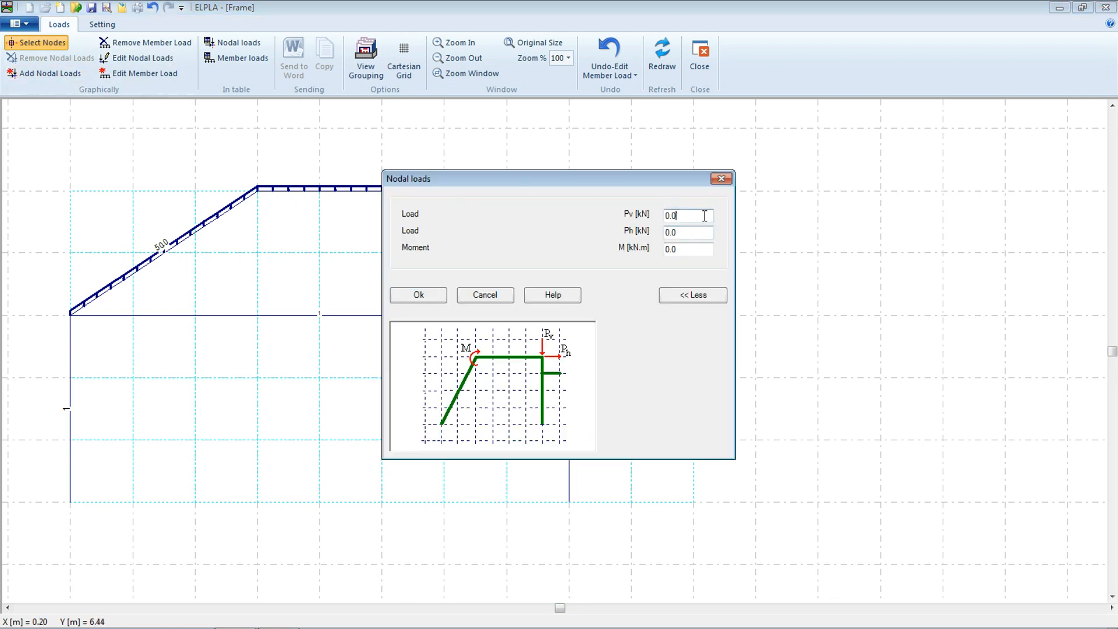
{"action": "type", "text": "10"}
{"action": "left_click", "coordinate": [424, 295]}
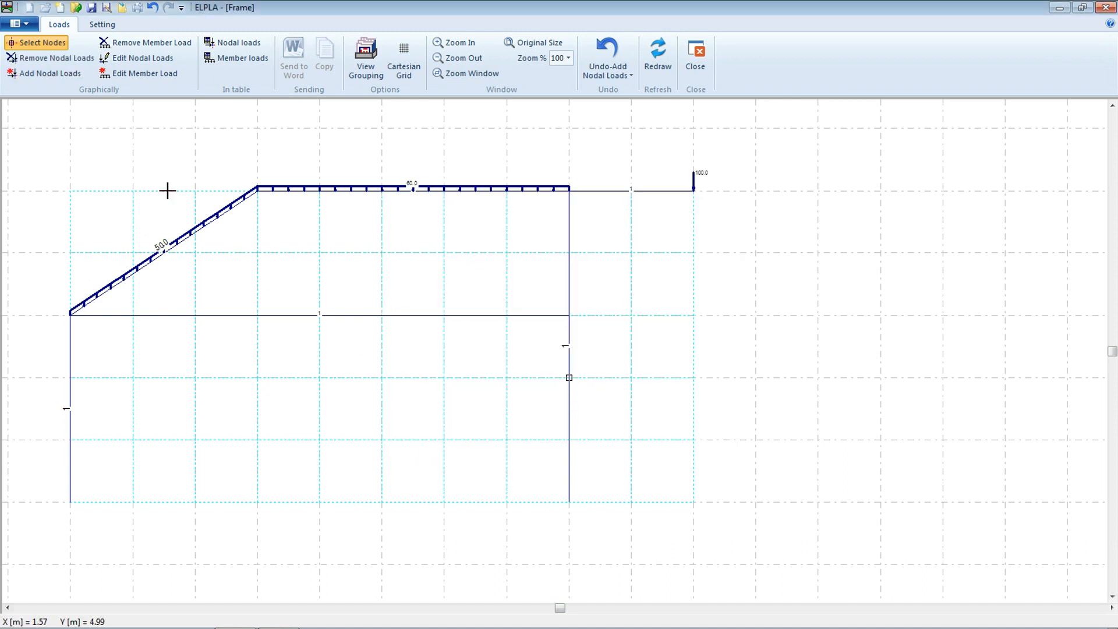
Step: Add a horizontal nodal load Ph of -80 kN at the node (8, 2) on the X = 8 m column
{"action": "left_click", "coordinate": [46, 73]}
{"action": "double_click", "coordinate": [685, 233]}
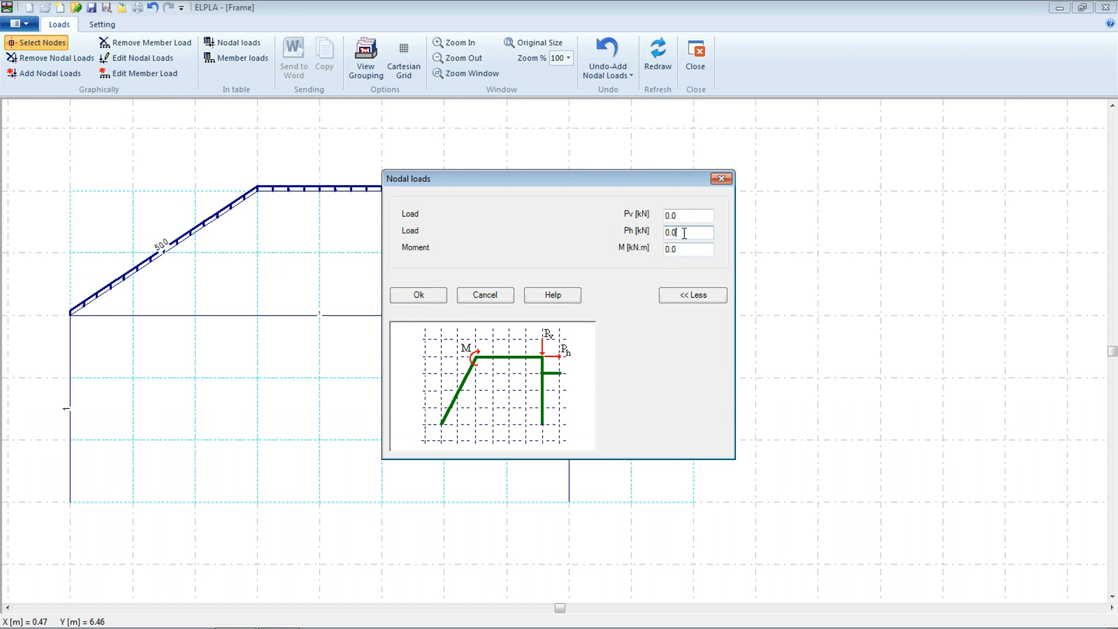
{"action": "type", "text": "-"}
{"action": "left_click", "coordinate": [430, 294]}
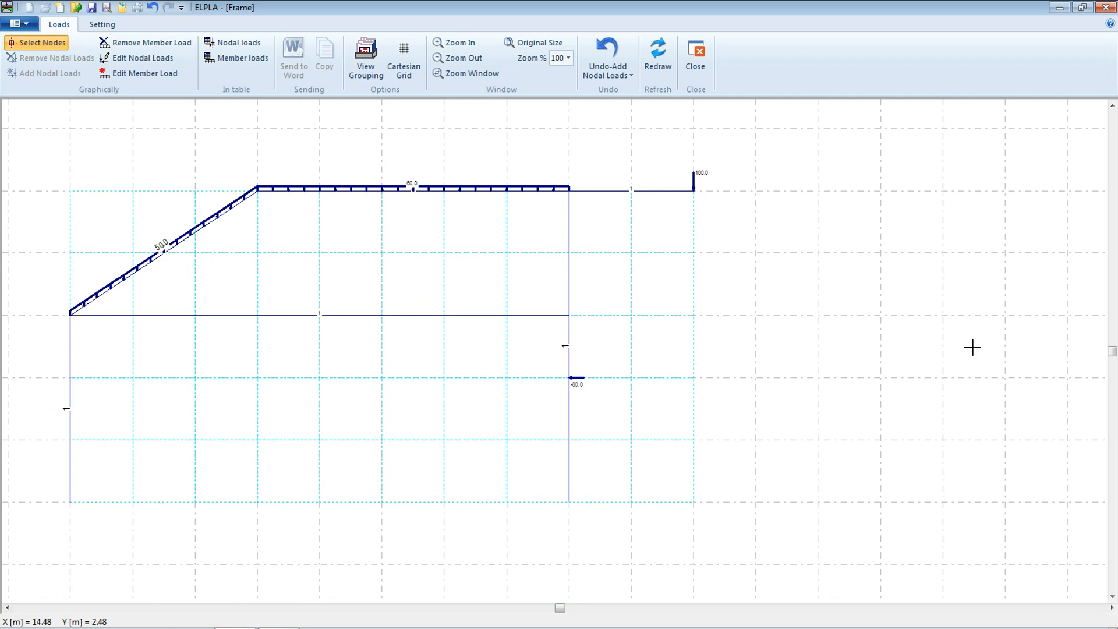
Step: Set the maximum length for loads as arrows to 30 mm
{"action": "left_click", "coordinate": [102, 25]}
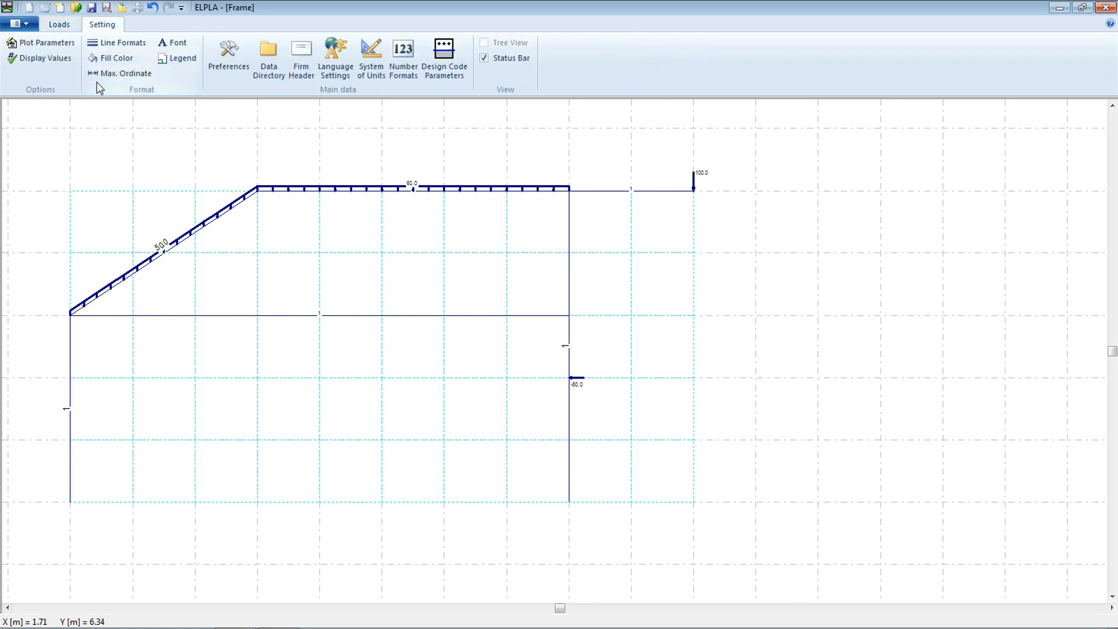
{"action": "left_click", "coordinate": [118, 75]}
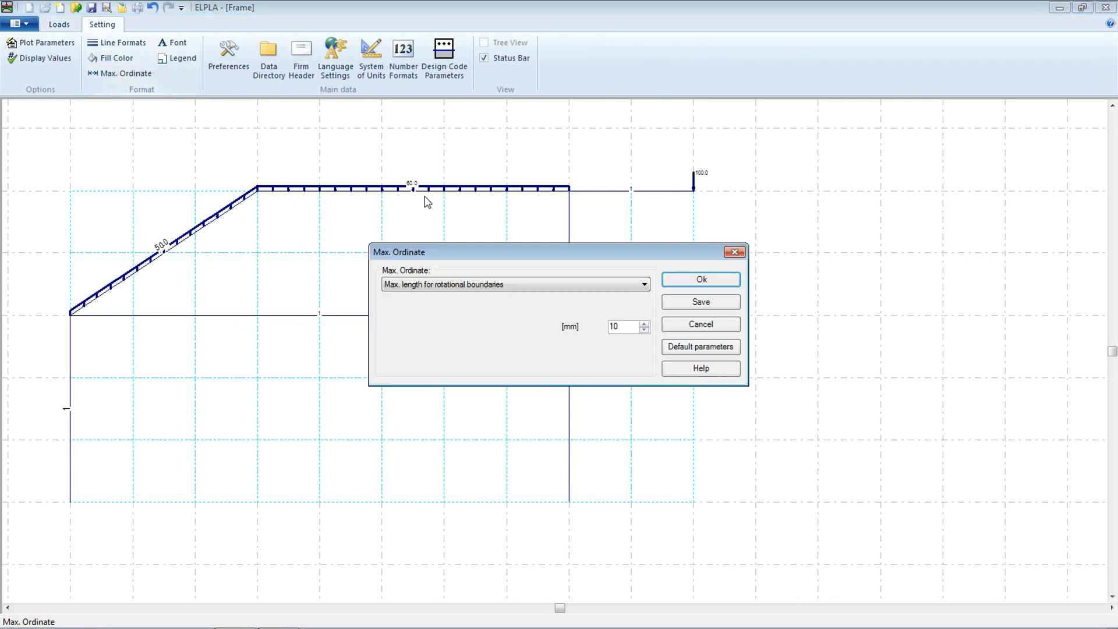
{"action": "left_click", "coordinate": [464, 283]}
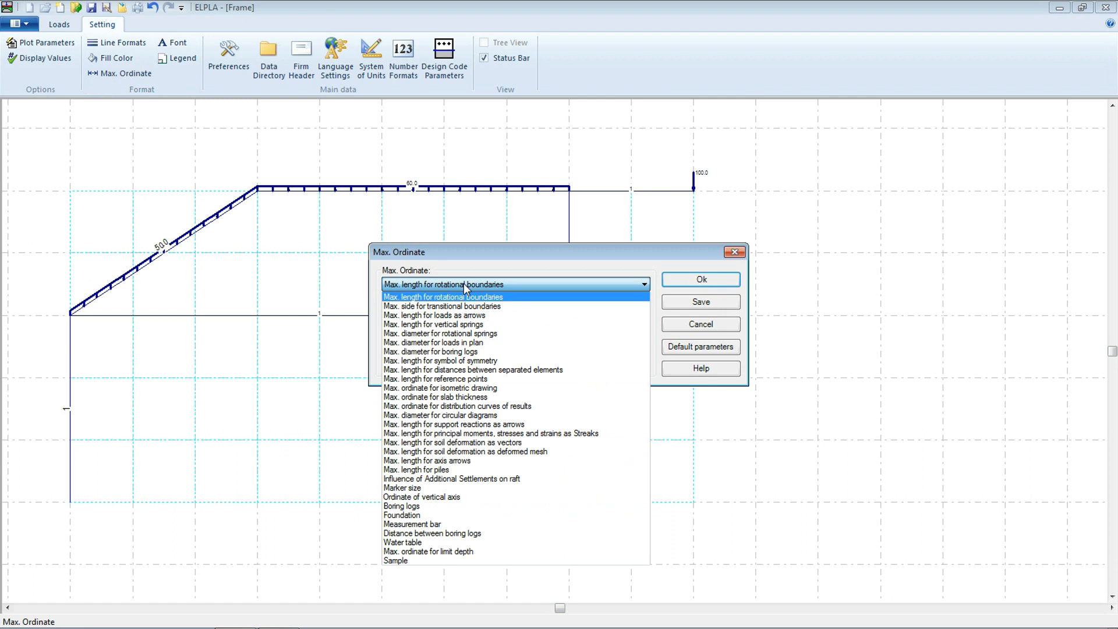
{"action": "left_click", "coordinate": [431, 315]}
{"action": "double_click", "coordinate": [626, 326]}
{"action": "type", "text": "30"}
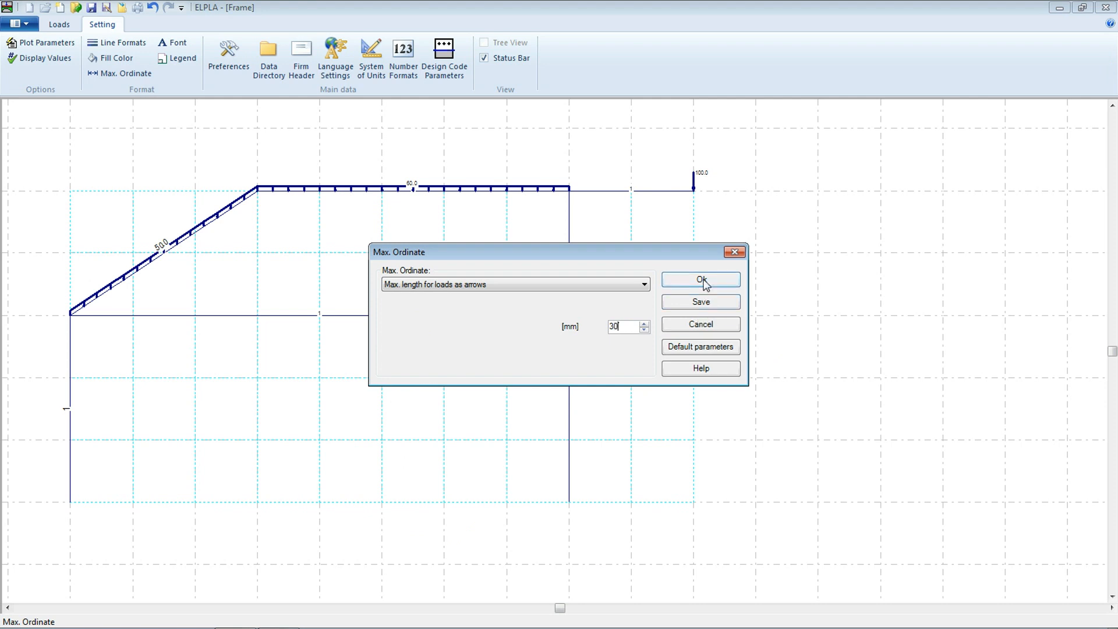
{"action": "left_click", "coordinate": [700, 280]}
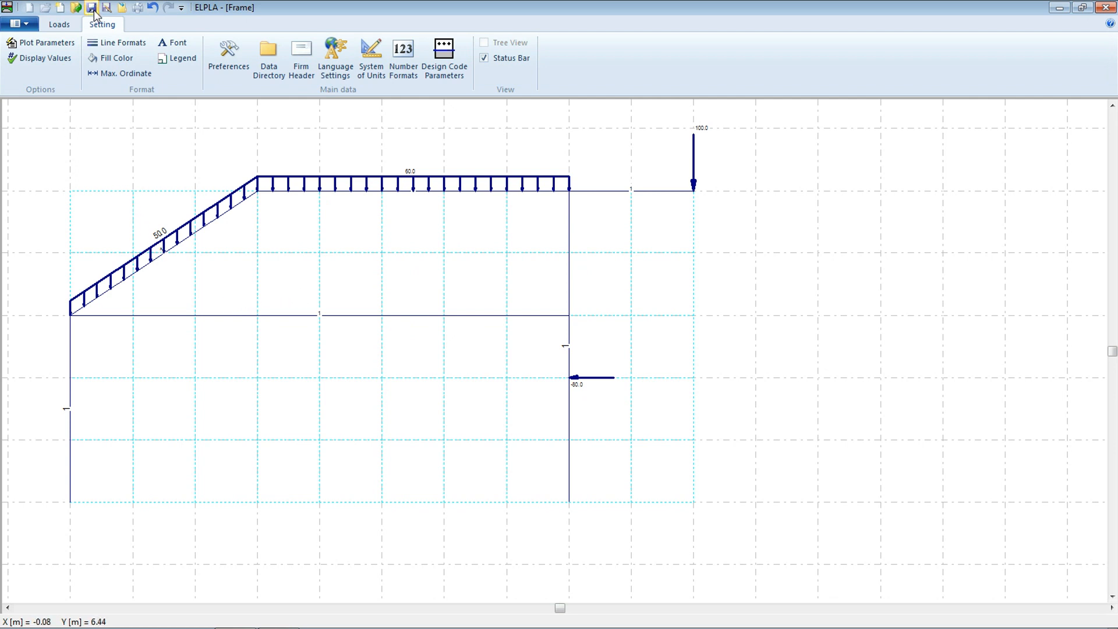
Step: Set the line format for Loads to red with a thickness of 0.5 mm
{"action": "left_click", "coordinate": [112, 44]}
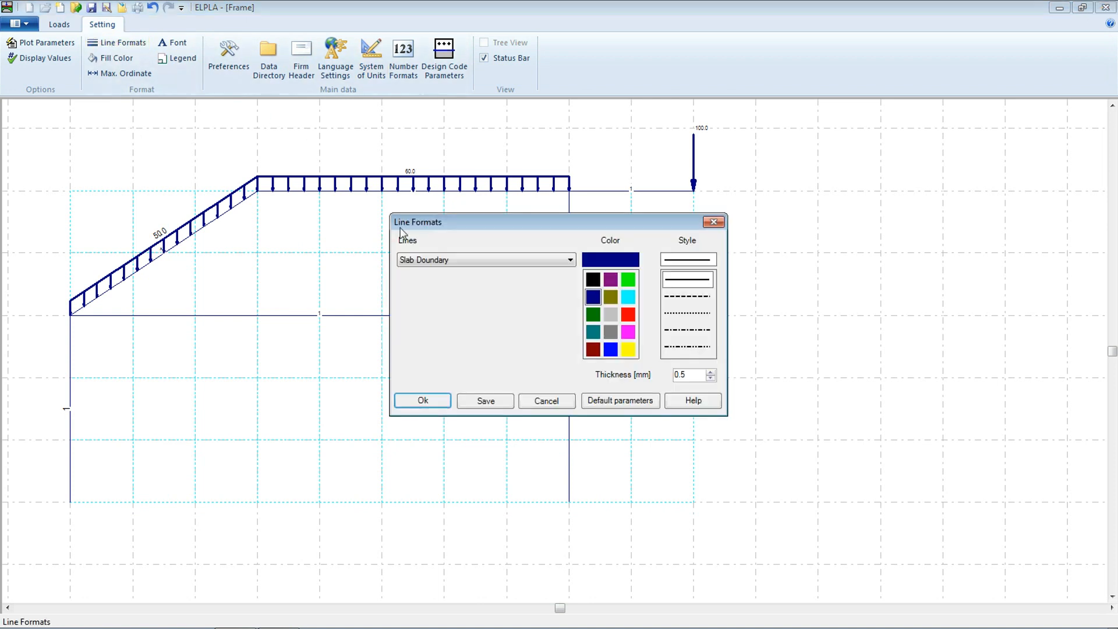
{"action": "left_click", "coordinate": [464, 256]}
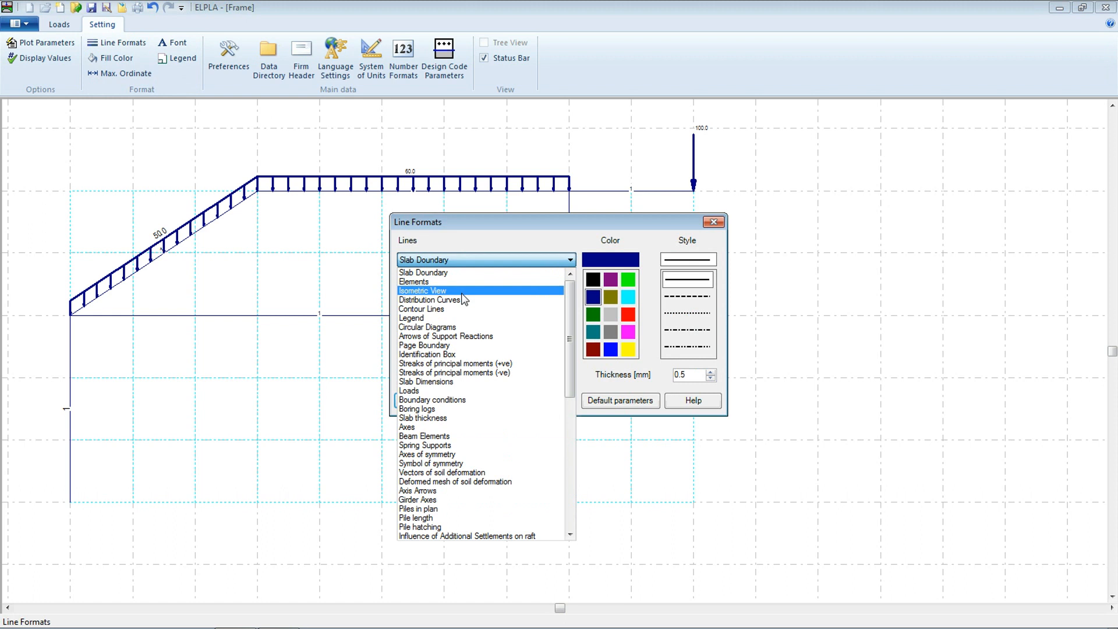
{"action": "left_click", "coordinate": [428, 391]}
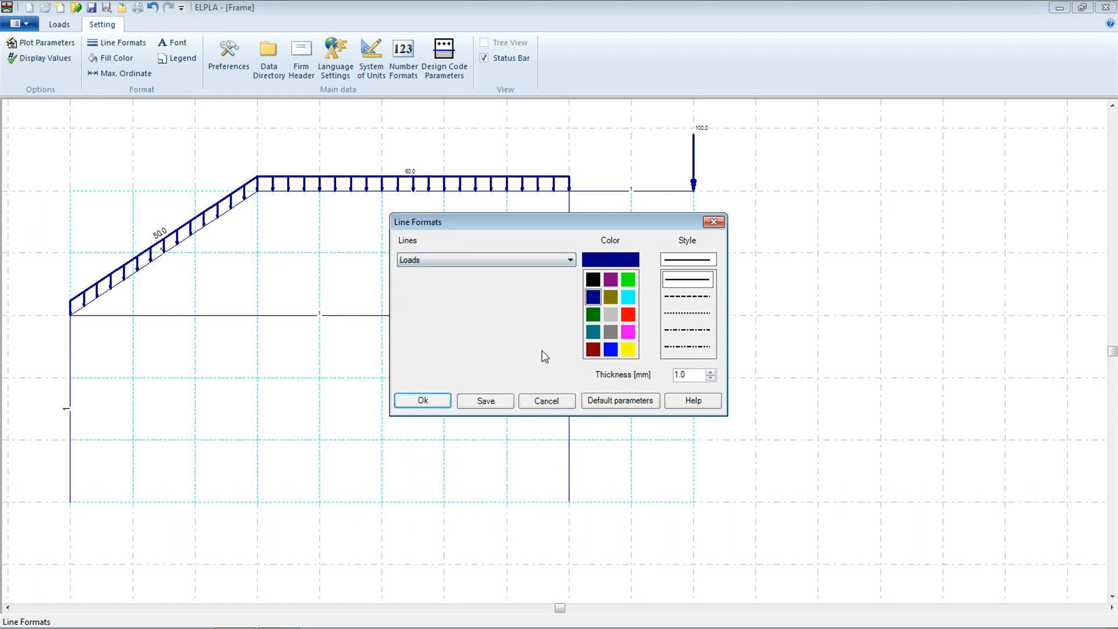
{"action": "left_click", "coordinate": [628, 316]}
{"action": "double_click", "coordinate": [698, 375]}
{"action": "type", "text": "0.5"}
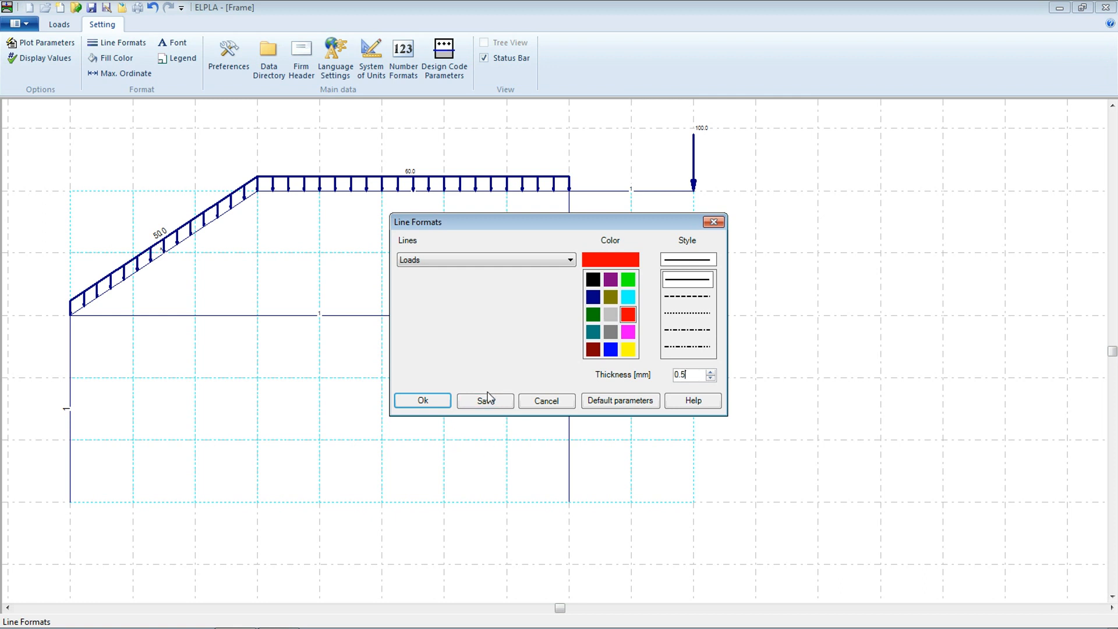
{"action": "left_click", "coordinate": [418, 400]}
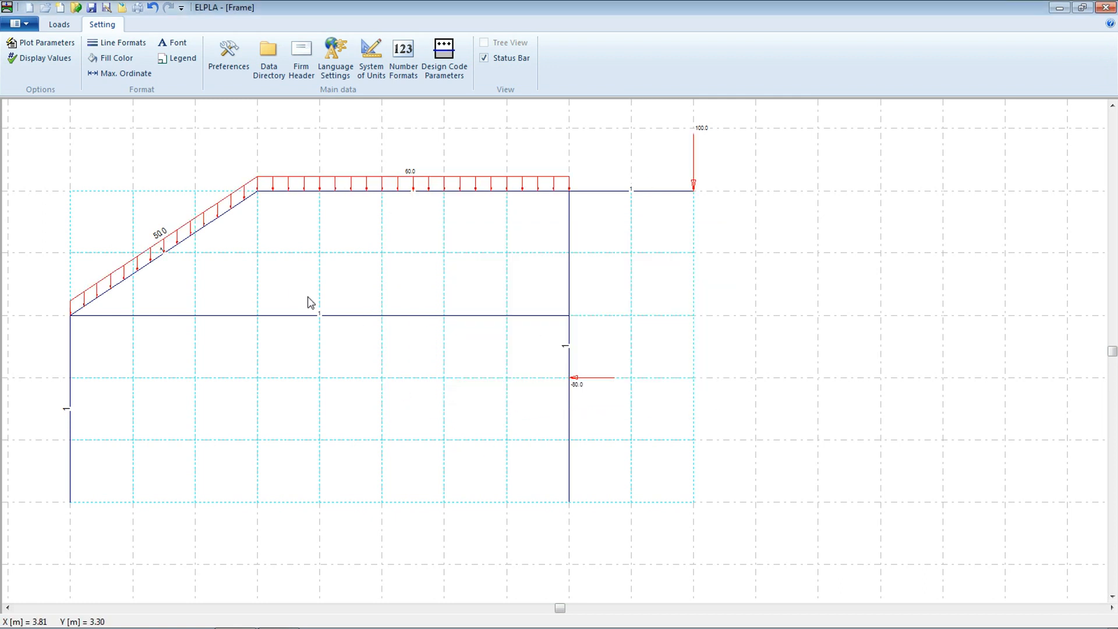
Step: Save the load data and close the loads editor
{"action": "left_click", "coordinate": [92, 10]}
{"action": "left_click", "coordinate": [59, 24]}
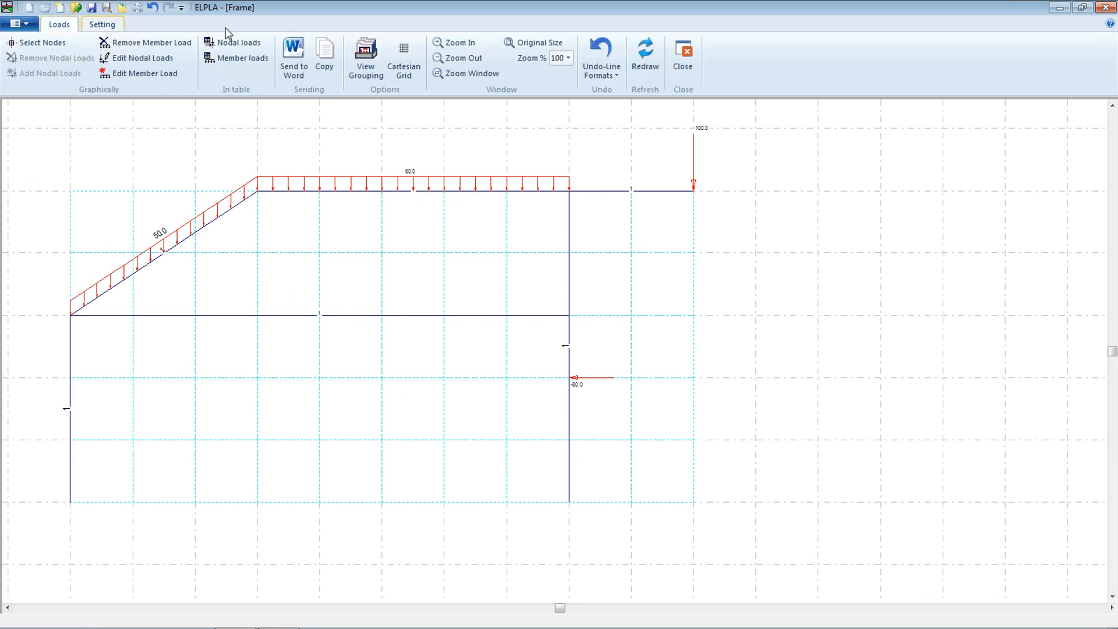
{"action": "left_click", "coordinate": [681, 52]}
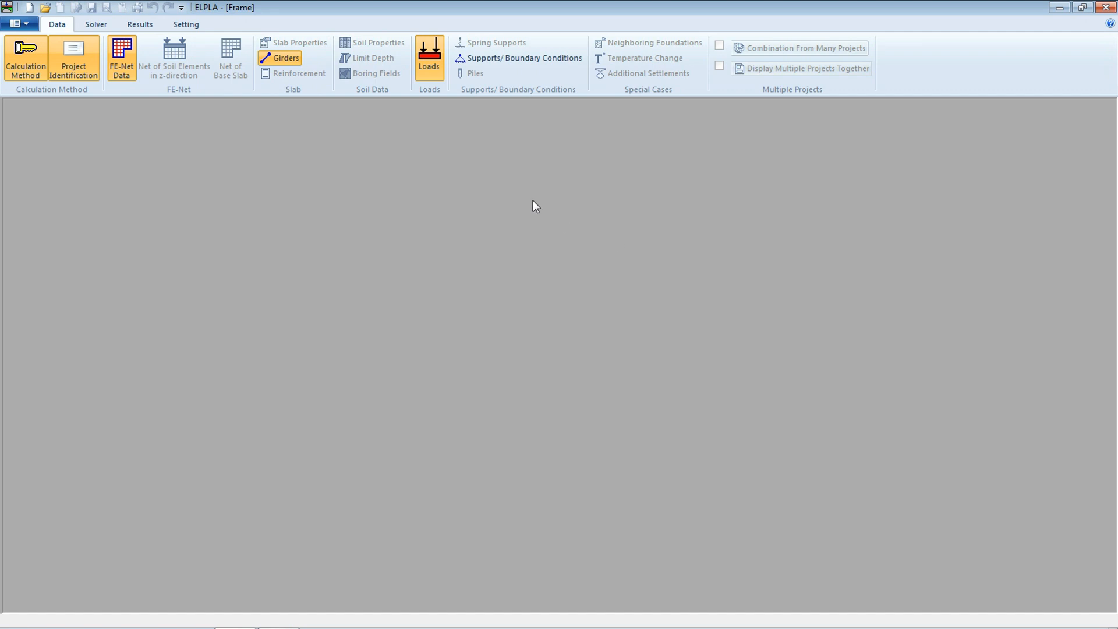
Step: Add a fixed support at the base node (0, 0) with u, w and Theta restraints all set to 0
{"action": "left_click", "coordinate": [474, 60]}
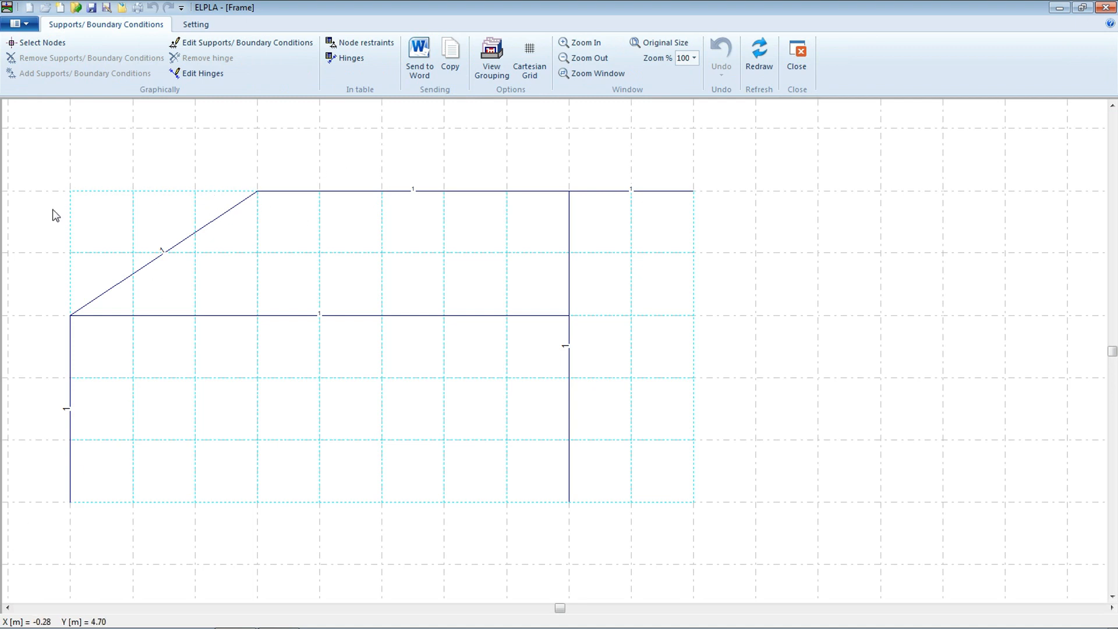
{"action": "left_click", "coordinate": [33, 46]}
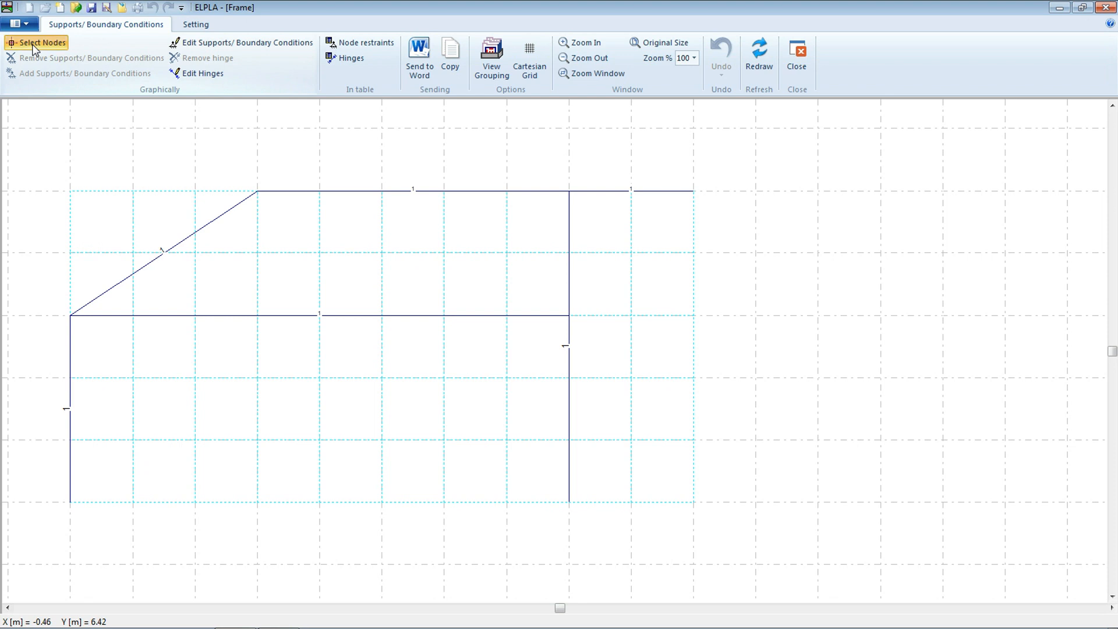
{"action": "left_click", "coordinate": [70, 502]}
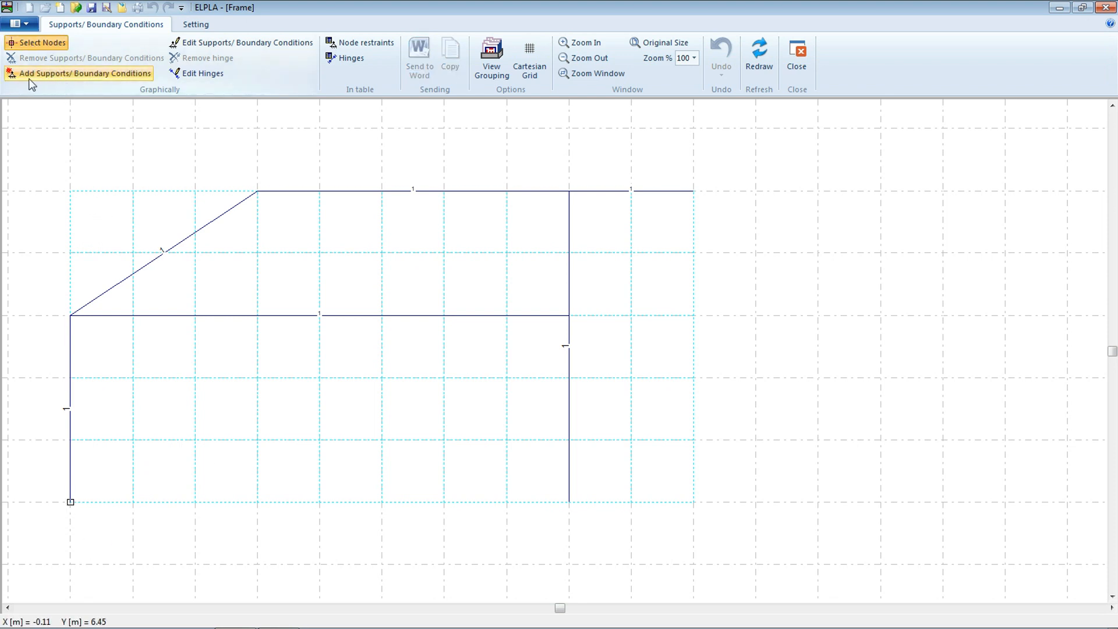
{"action": "left_click", "coordinate": [55, 75]}
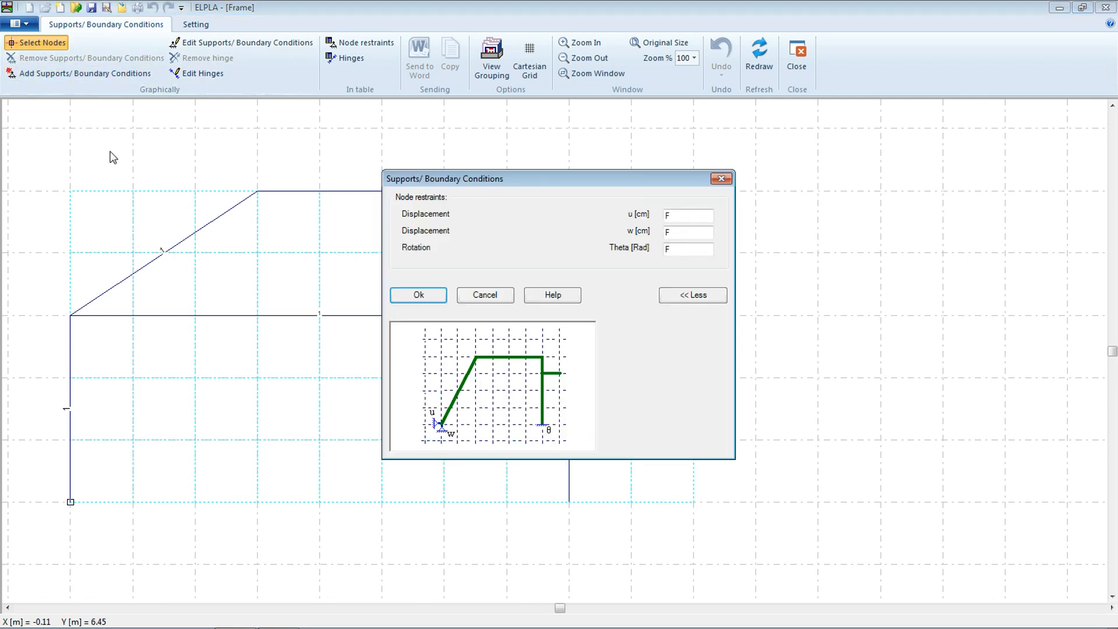
{"action": "double_click", "coordinate": [668, 215]}
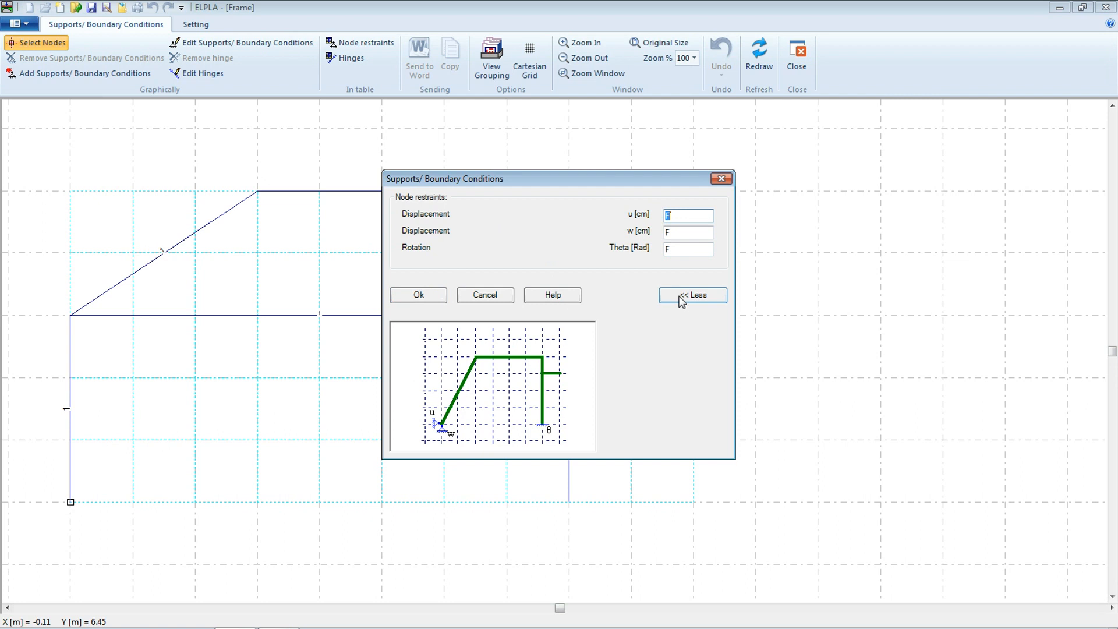
{"action": "type", "text": "0"}
{"action": "key", "text": "Tab"}
{"action": "type", "text": "0"}
{"action": "key", "text": "Tab"}
{"action": "type", "text": "0"}
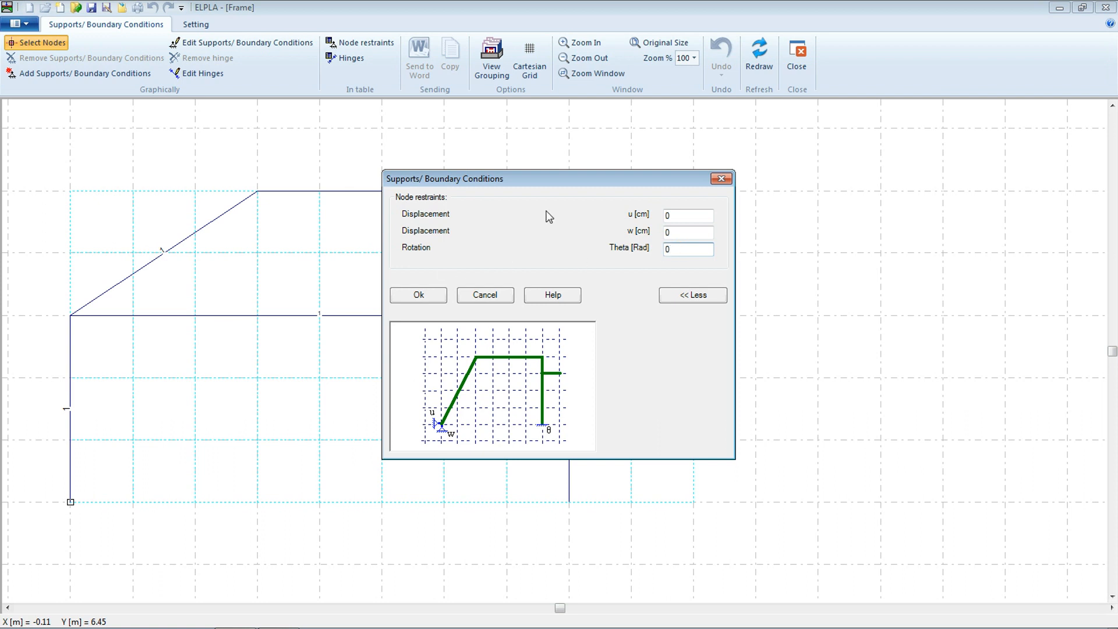
{"action": "left_click", "coordinate": [422, 295]}
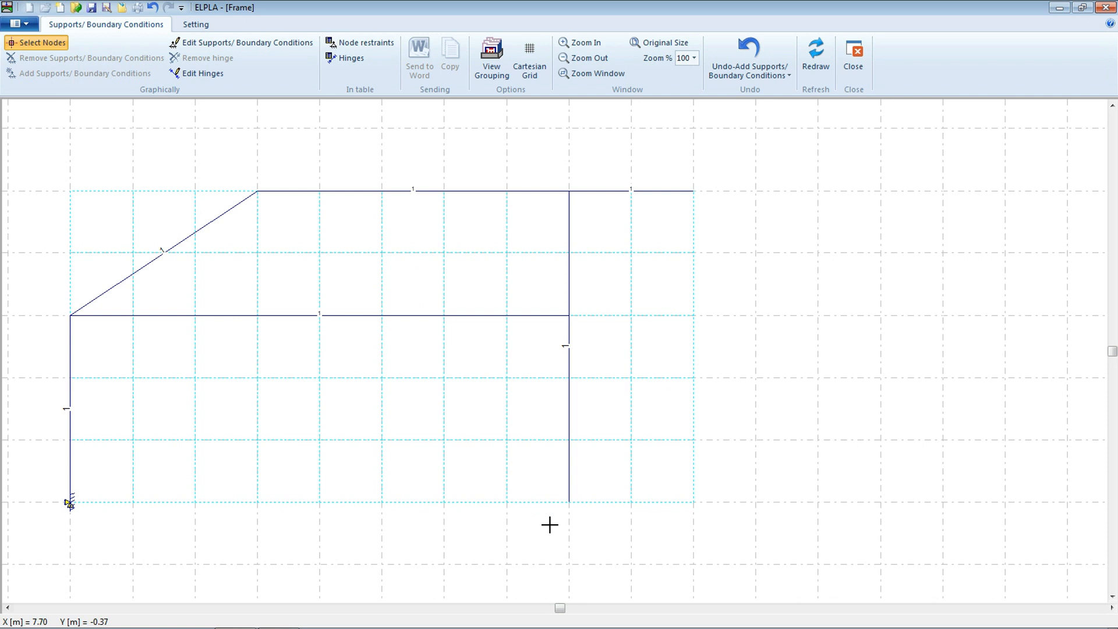
Step: Add a pinned support at the base node (8, 0) with displacements u and w set to 0
{"action": "left_click", "coordinate": [569, 502]}
{"action": "left_click", "coordinate": [67, 77]}
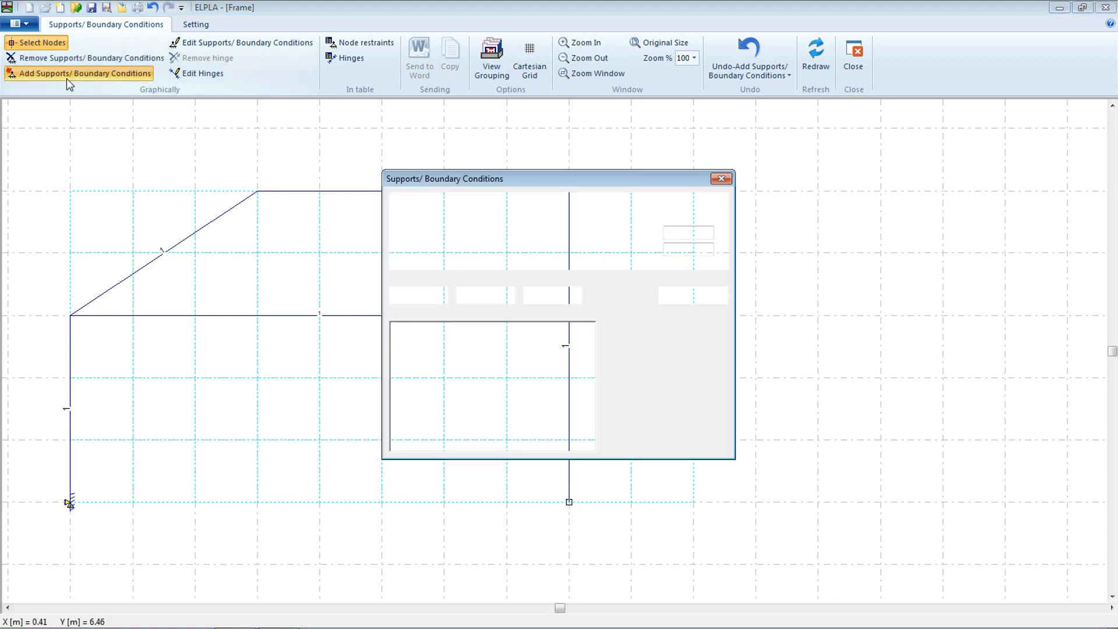
{"action": "double_click", "coordinate": [686, 215]}
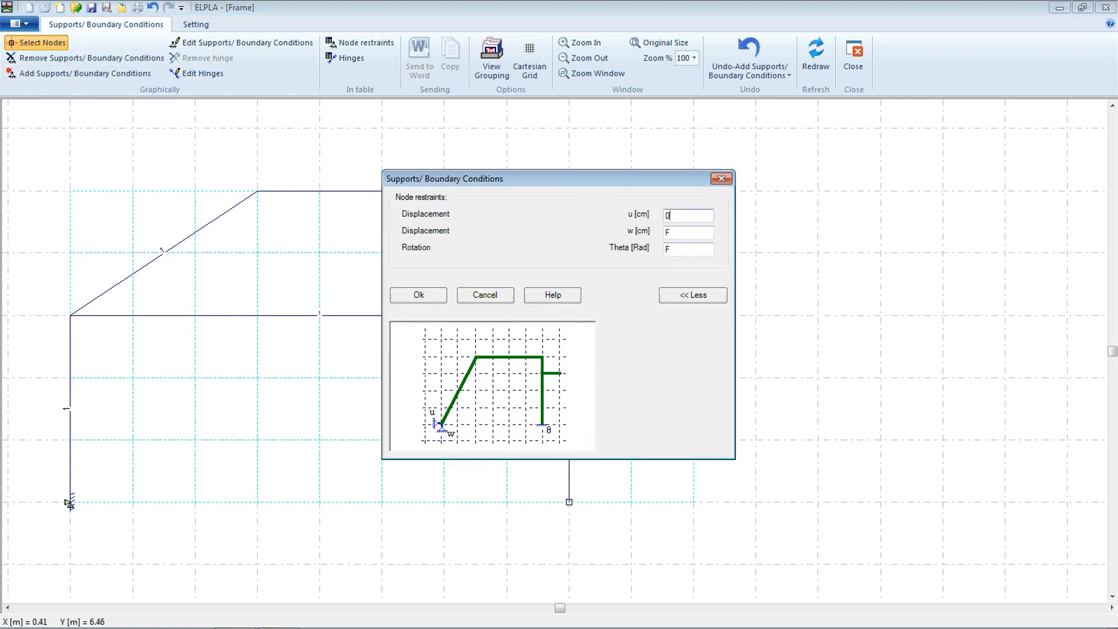
{"action": "double_click", "coordinate": [683, 232]}
{"action": "type", "text": "0"}
{"action": "left_click", "coordinate": [428, 295]}
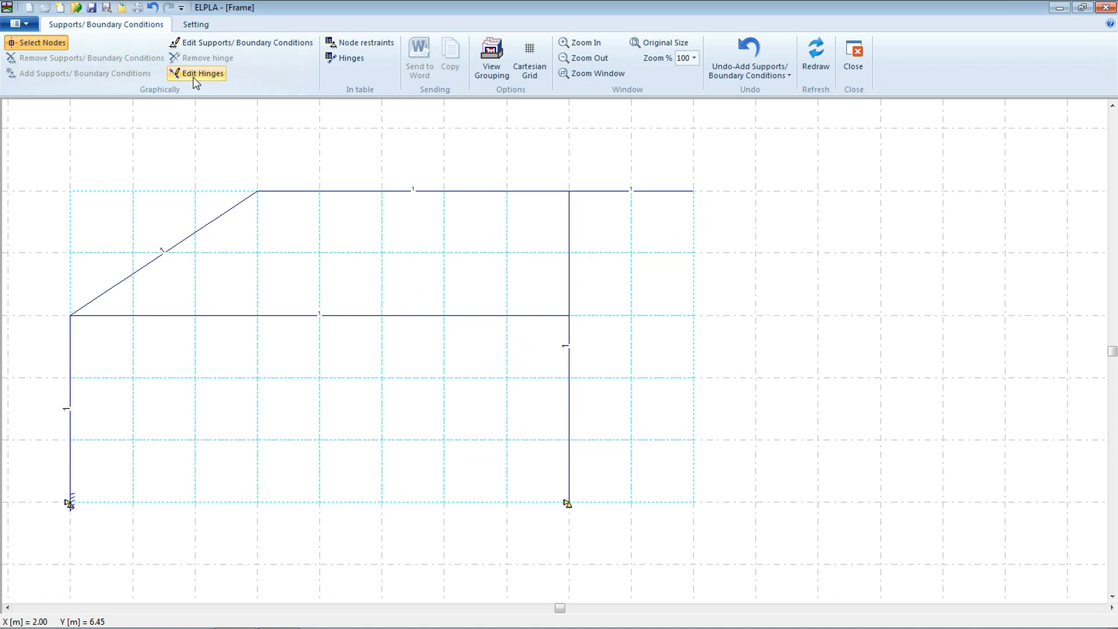
Step: Assign an I and J Hinge to the horizontal girder between nodes 28 and 56, and close the boundary conditions editor
{"action": "left_click", "coordinate": [175, 75]}
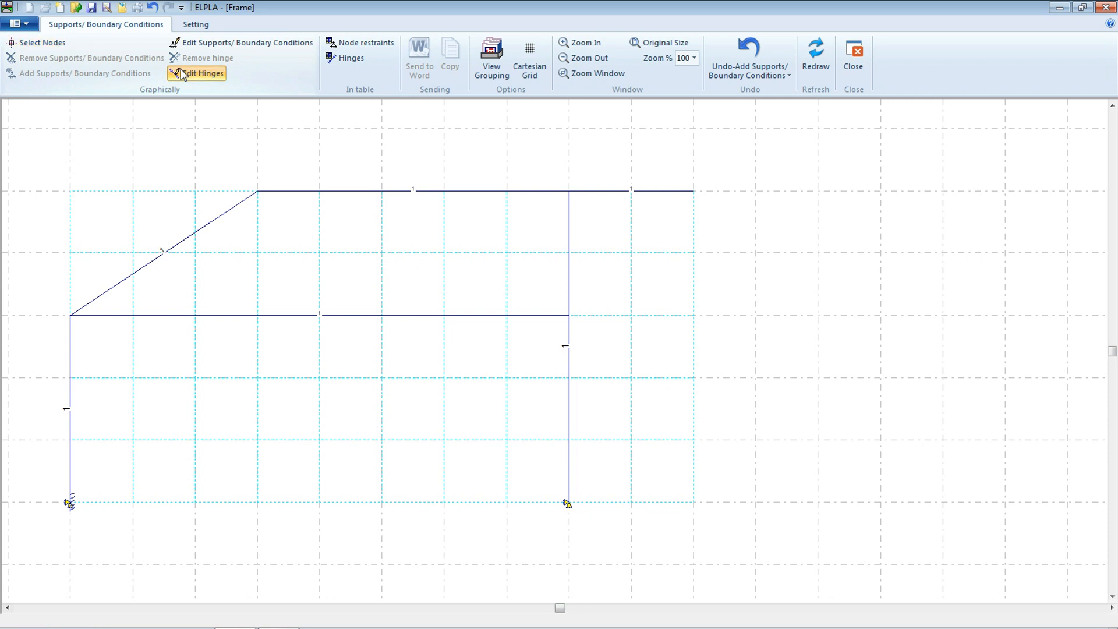
{"action": "left_click", "coordinate": [314, 317]}
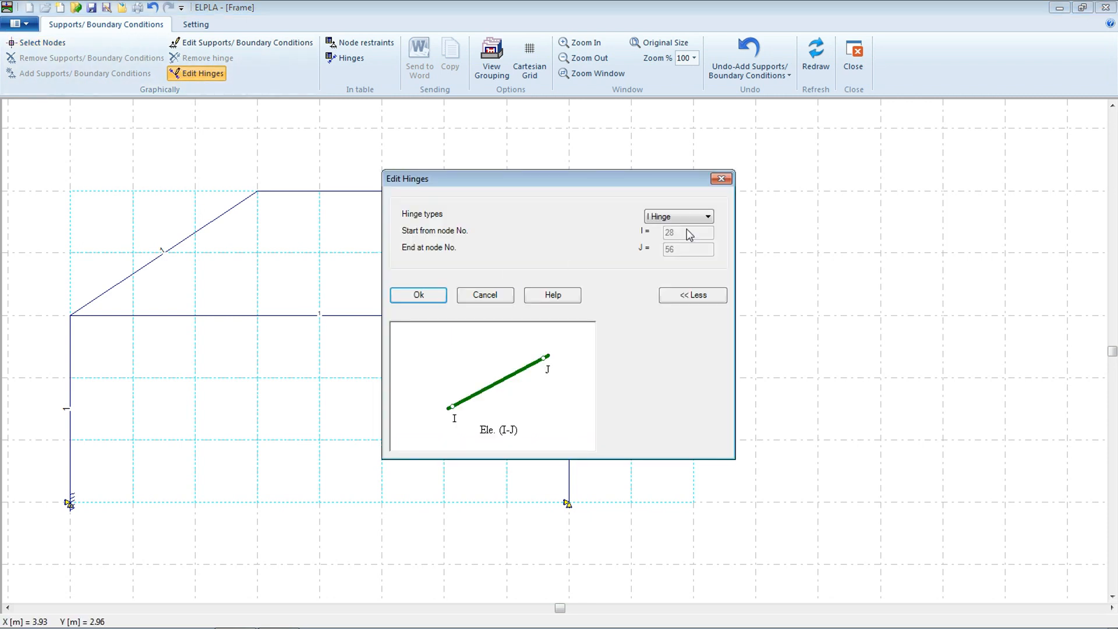
{"action": "left_click", "coordinate": [707, 217]}
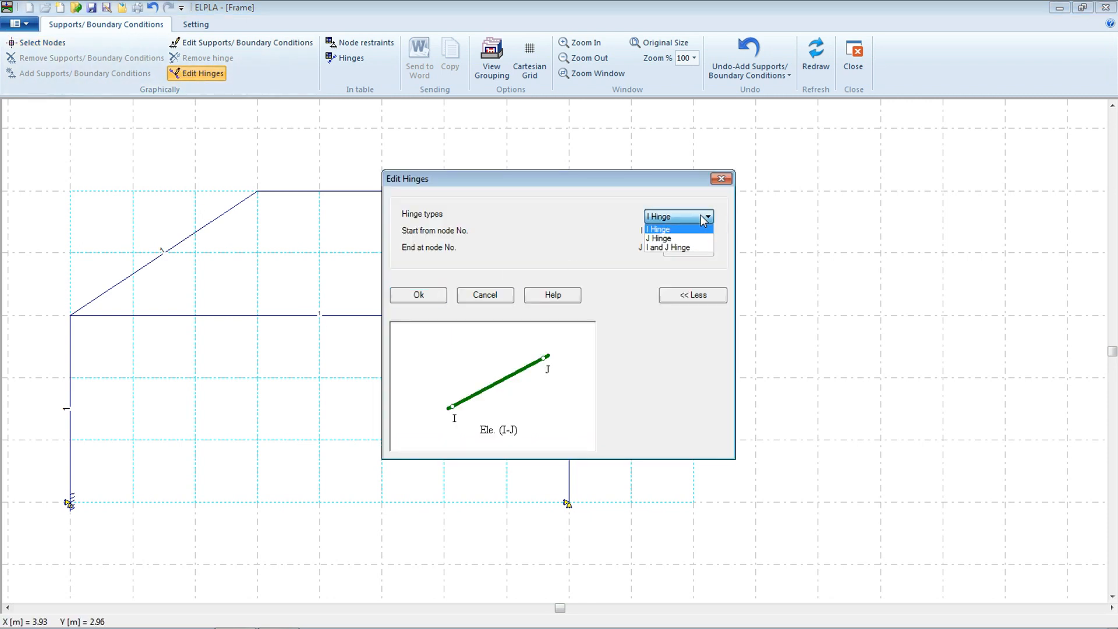
{"action": "left_click", "coordinate": [683, 250]}
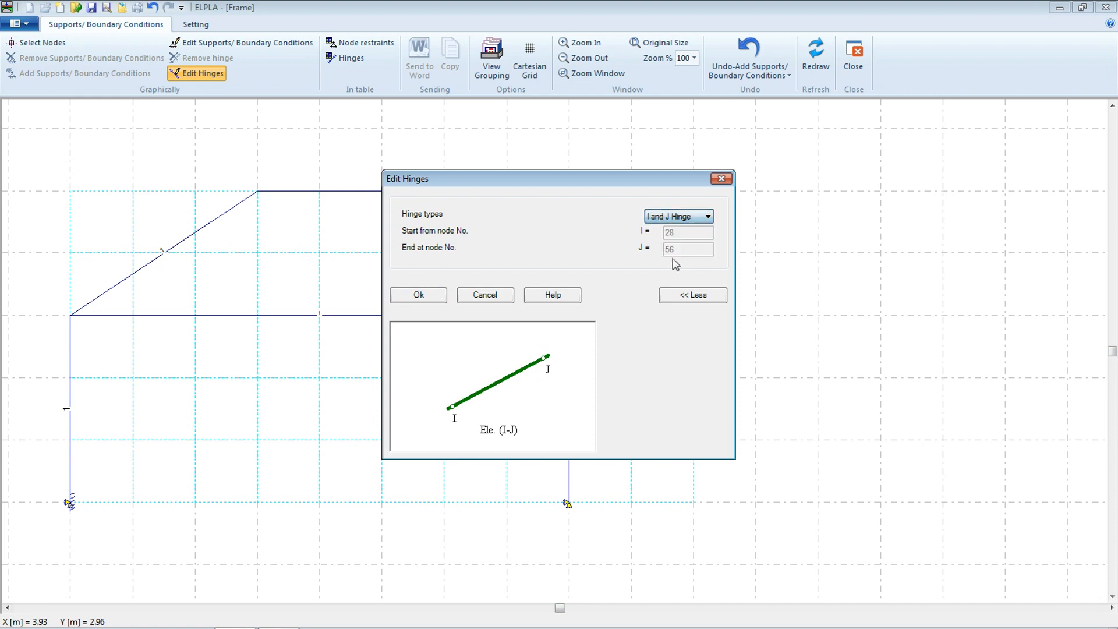
{"action": "left_click", "coordinate": [437, 296]}
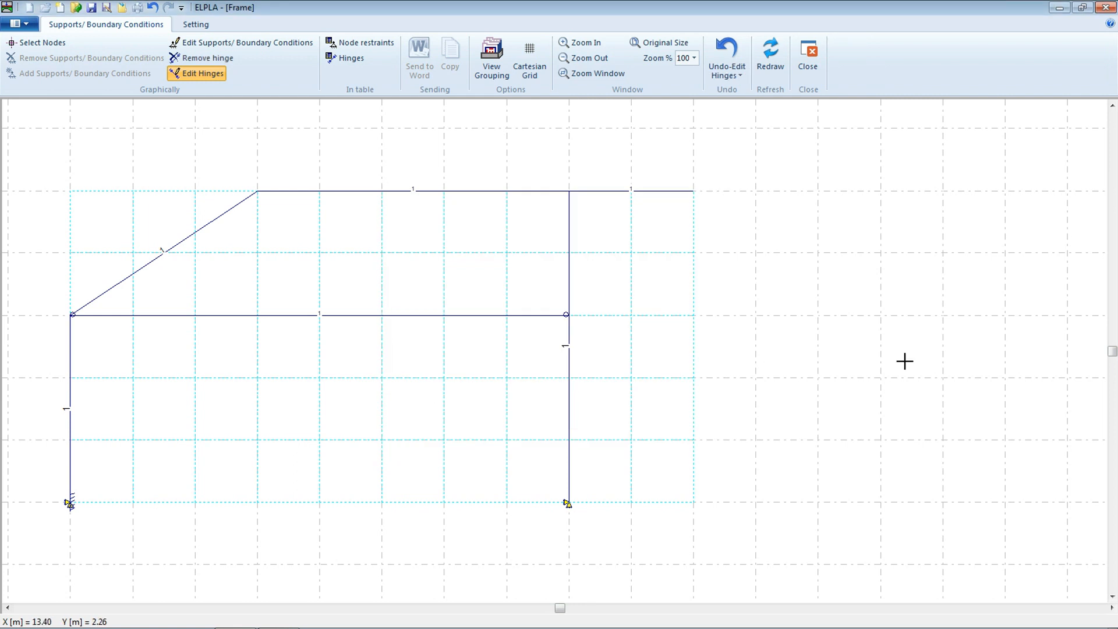
{"action": "key", "text": "Escape"}
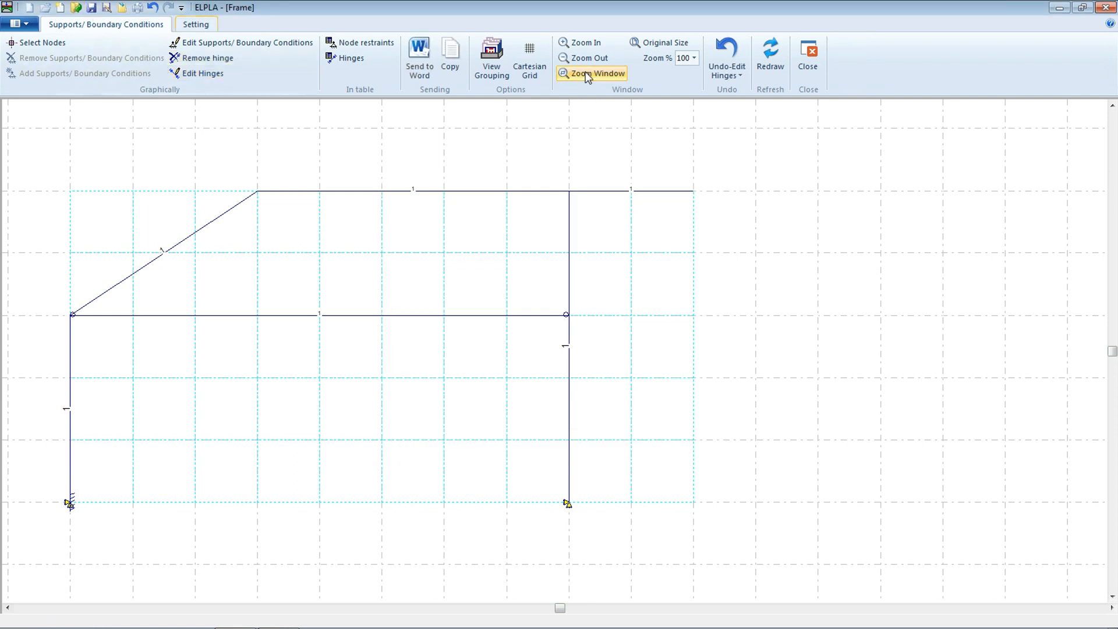
{"action": "left_click", "coordinate": [808, 63]}
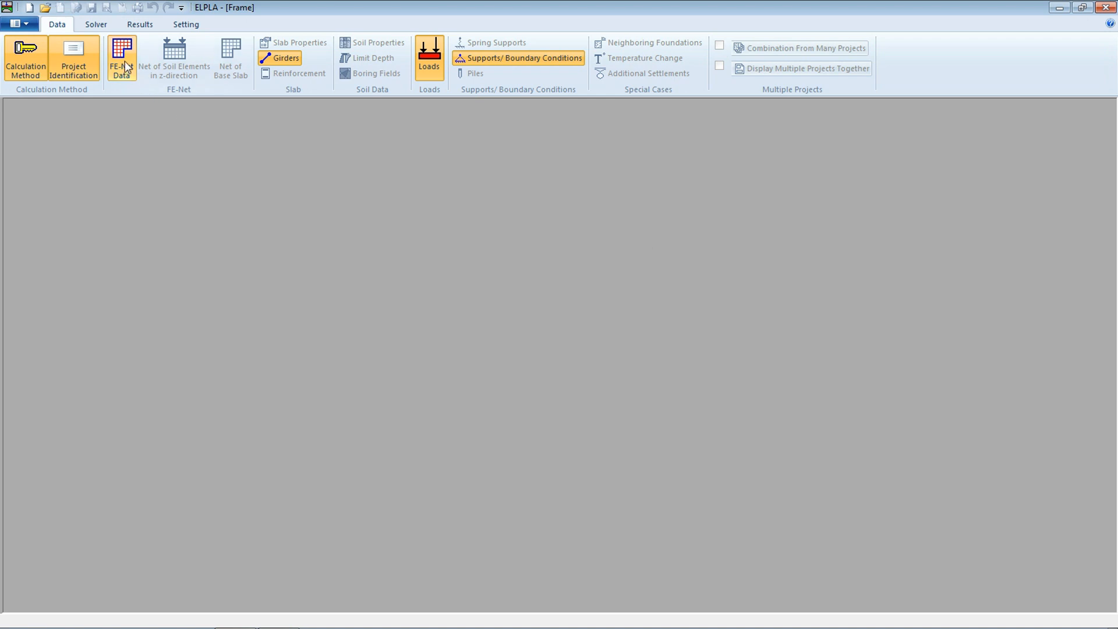
Step: Run the computation of all for the frame project
{"action": "left_click", "coordinate": [96, 26]}
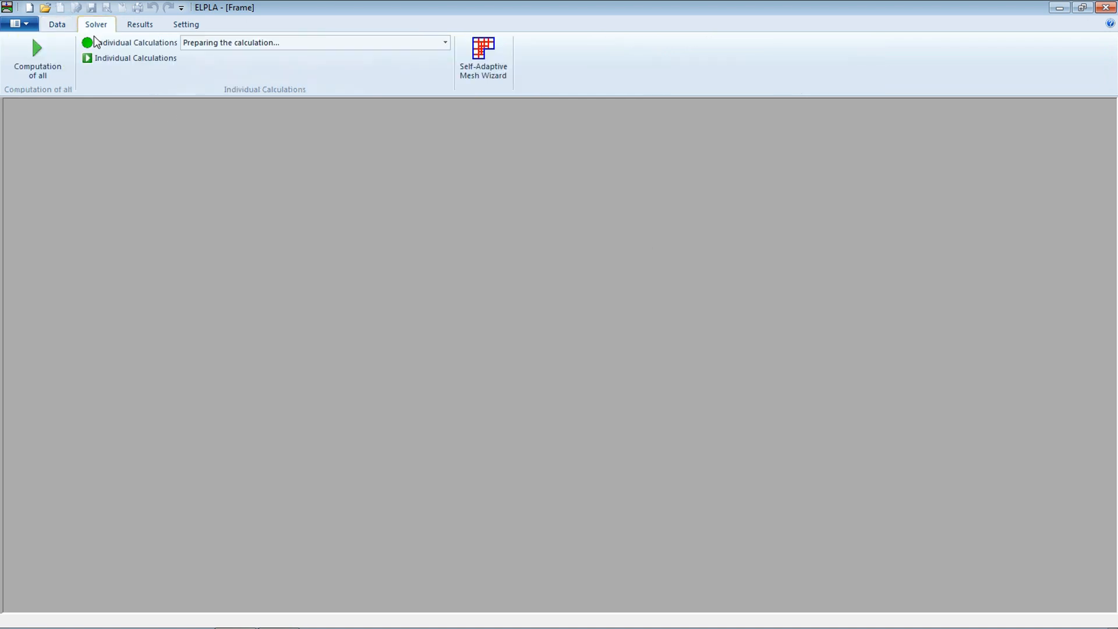
{"action": "left_click", "coordinate": [41, 62]}
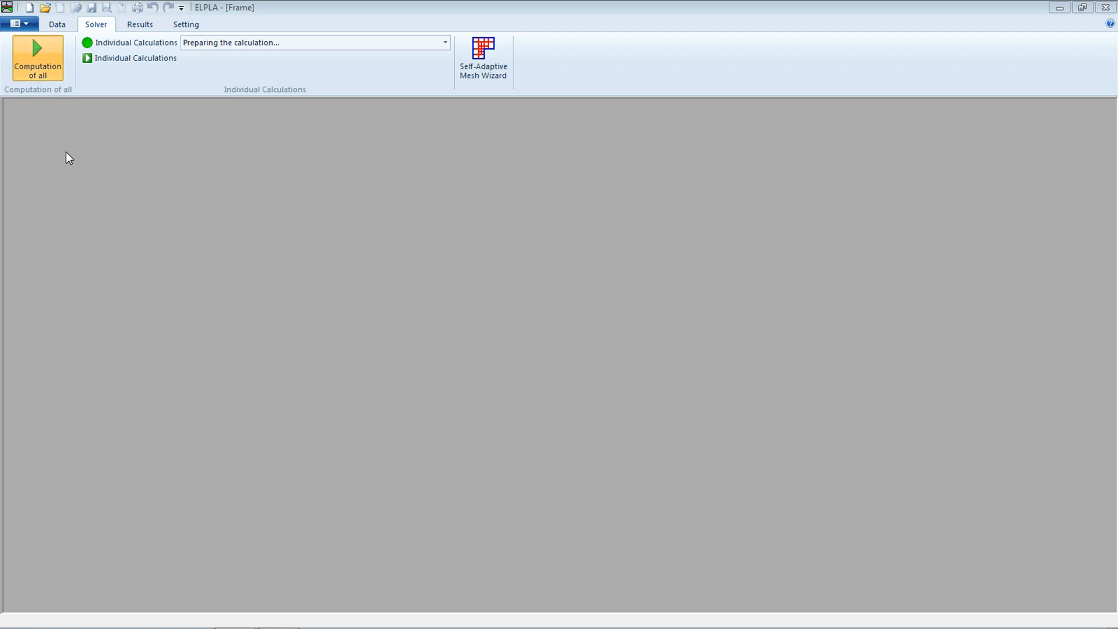
Step: Display the project data in plan as the system of loading
{"action": "left_click", "coordinate": [138, 24]}
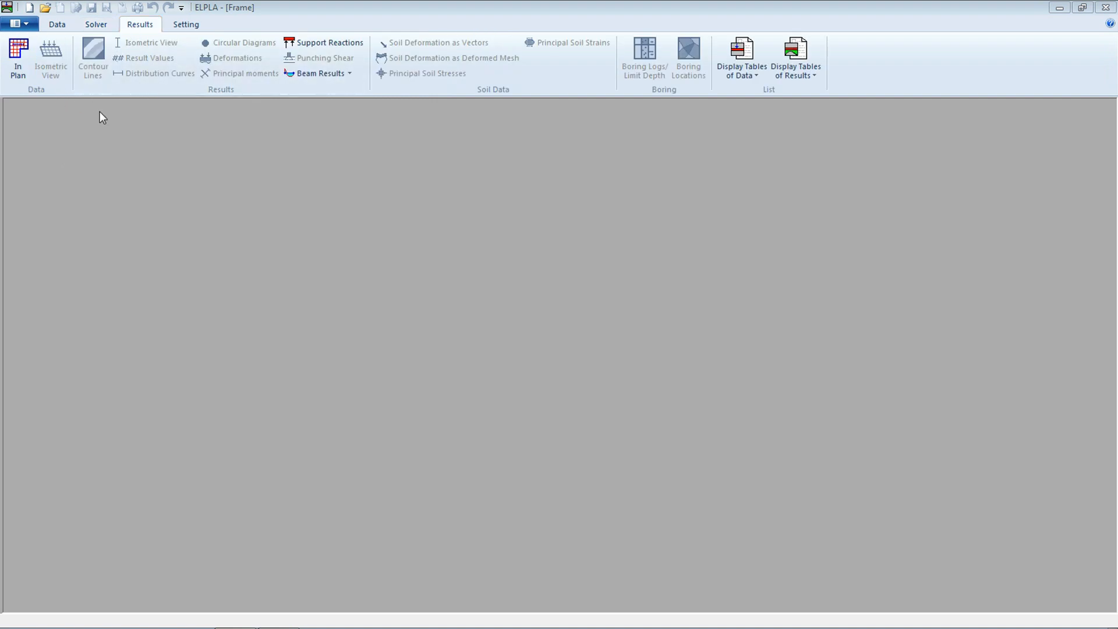
{"action": "left_click", "coordinate": [23, 70]}
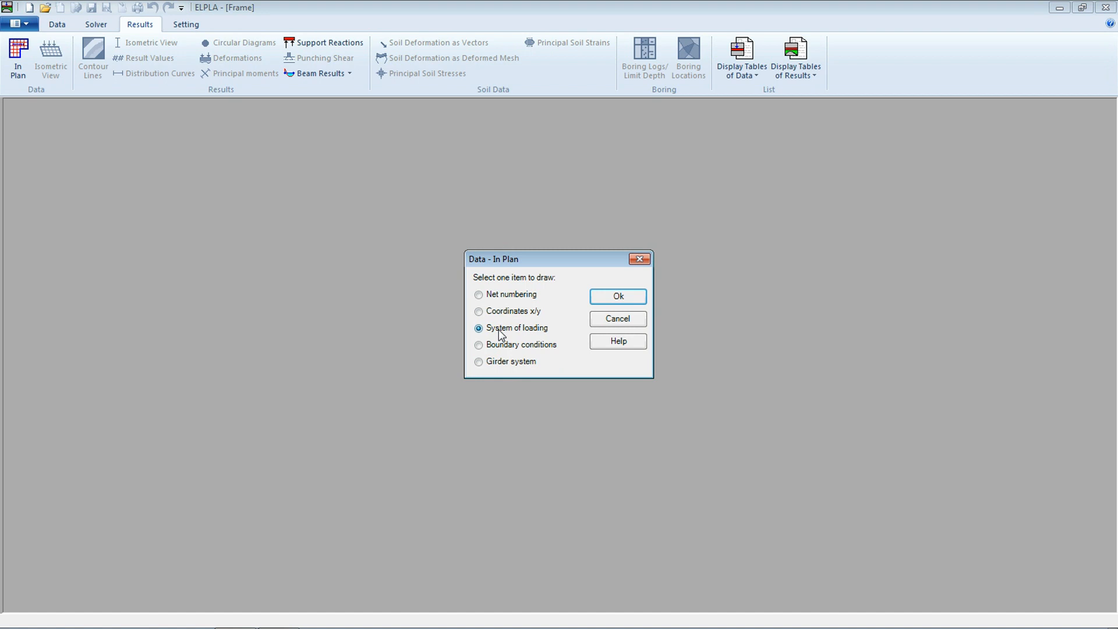
{"action": "left_click", "coordinate": [629, 298]}
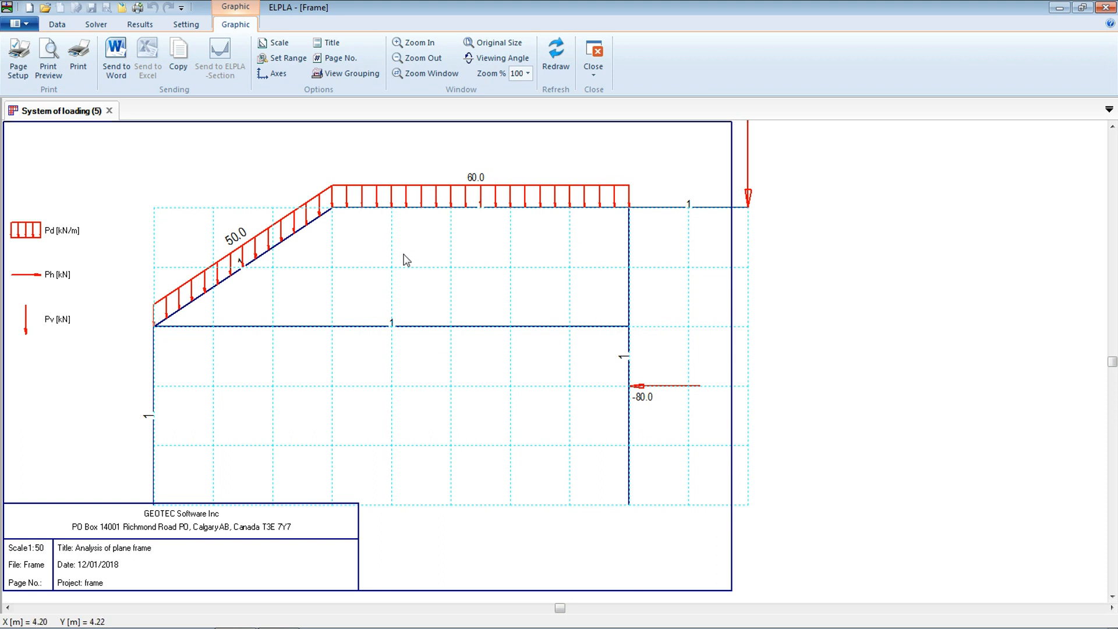
Step: Set the drawing scale of the system of loading plot to 1:60
{"action": "left_click", "coordinate": [275, 44]}
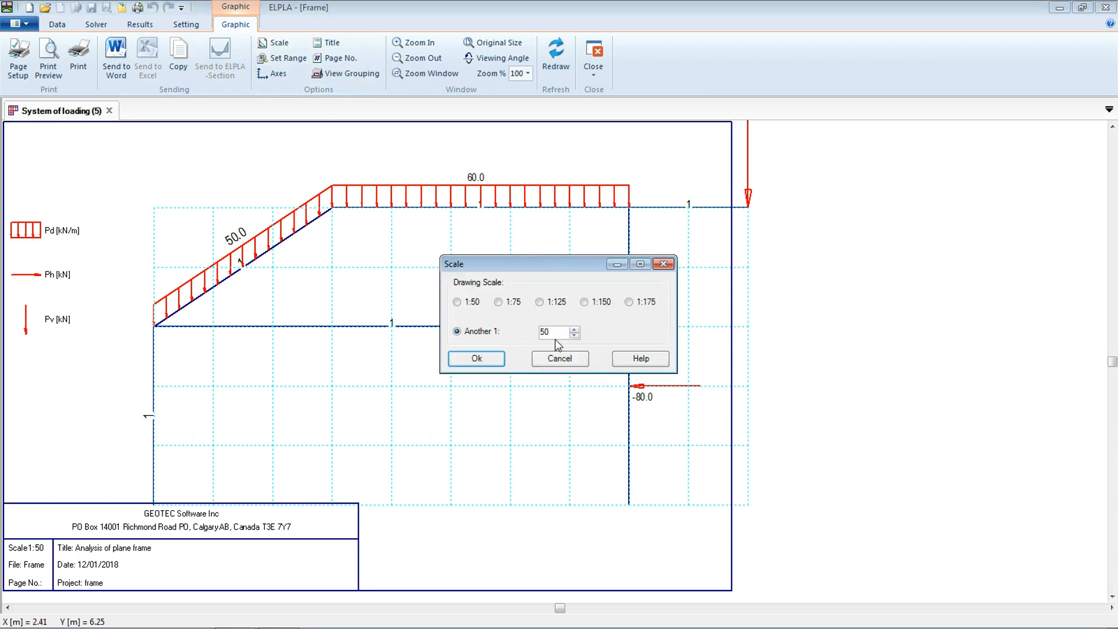
{"action": "left_click", "coordinate": [574, 329]}
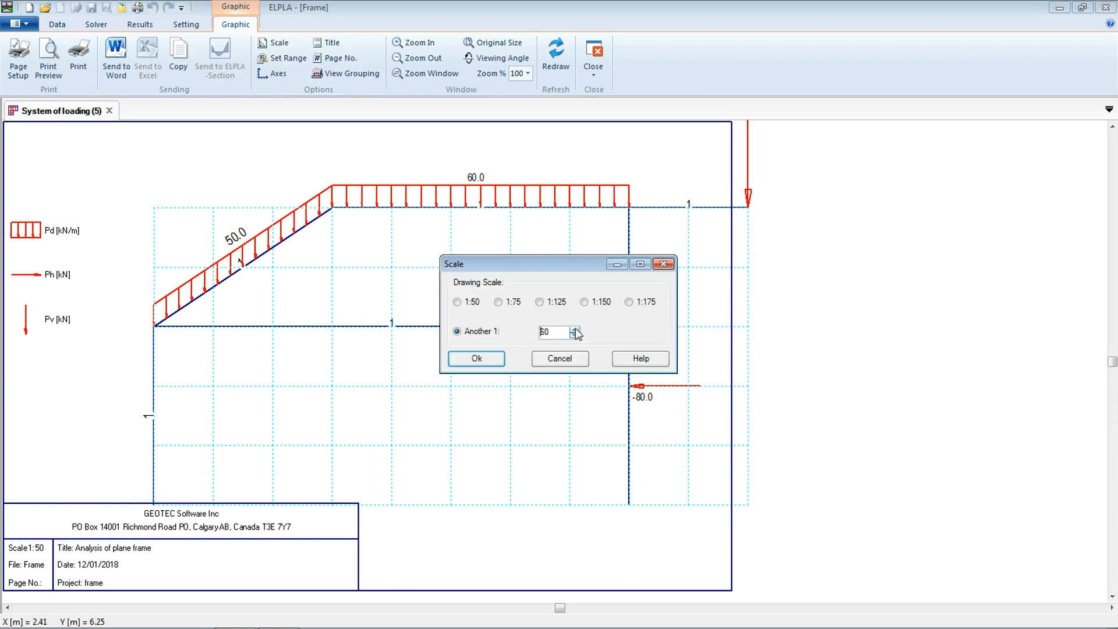
{"action": "left_click", "coordinate": [496, 359]}
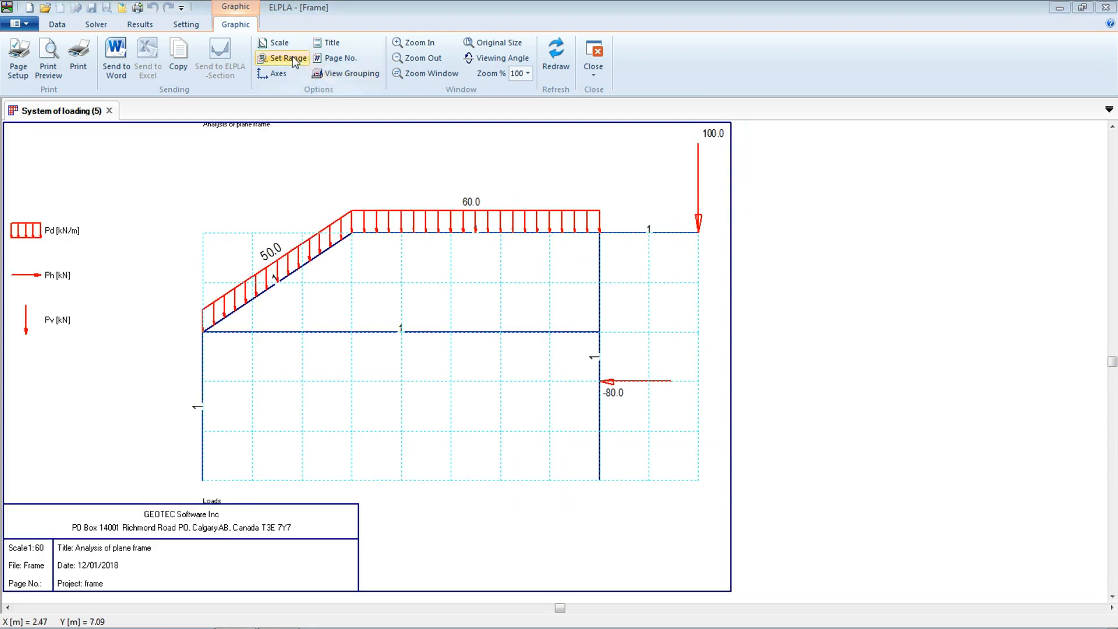
{"action": "left_click", "coordinate": [275, 43]}
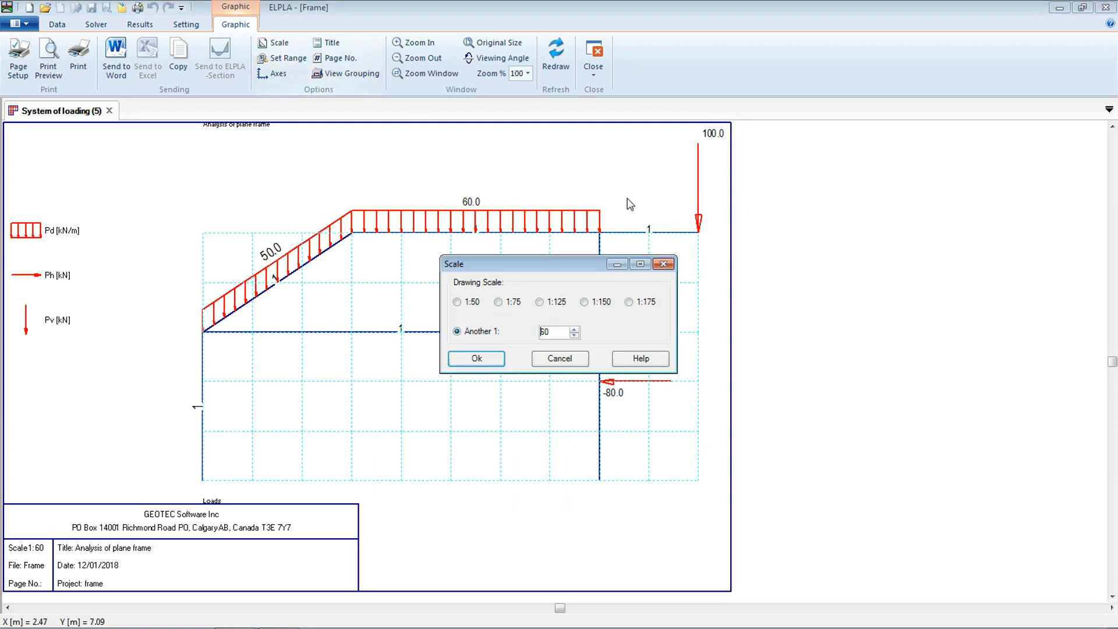
{"action": "left_click", "coordinate": [572, 357]}
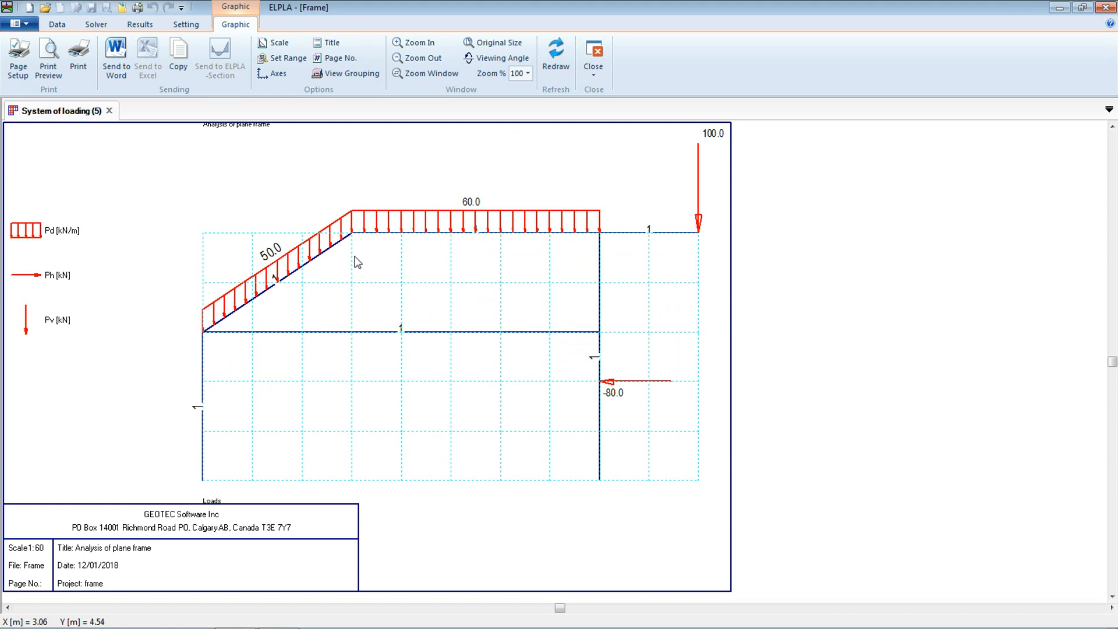
Step: Set the maximum ordinate "Max. length for loads as arrows" to 20 mm for the system of loading plot
{"action": "left_click", "coordinate": [186, 26]}
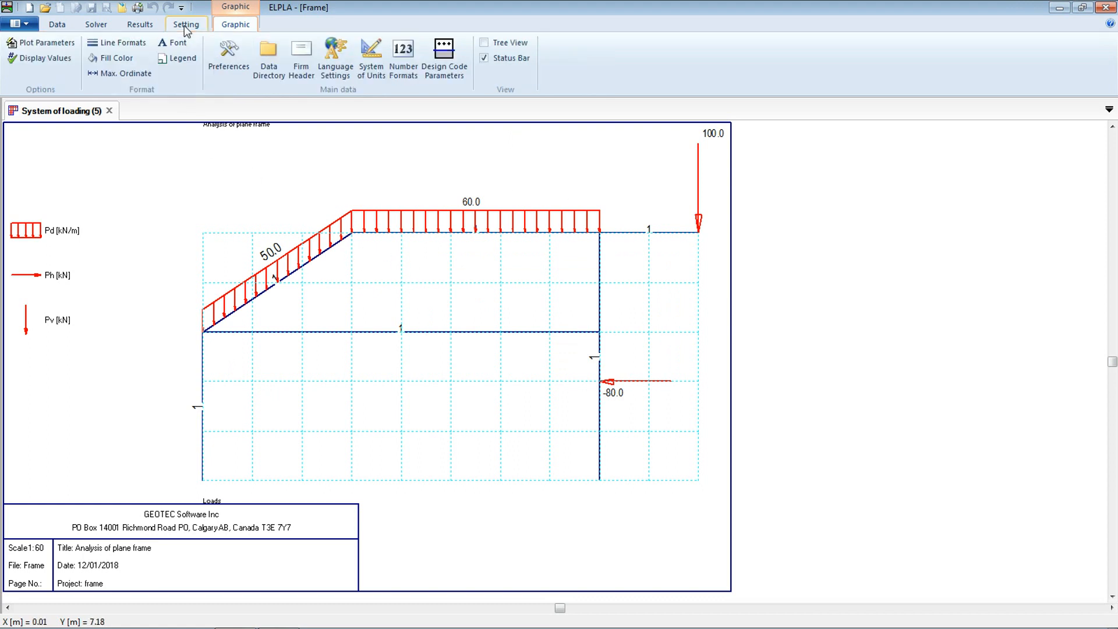
{"action": "left_click", "coordinate": [119, 73]}
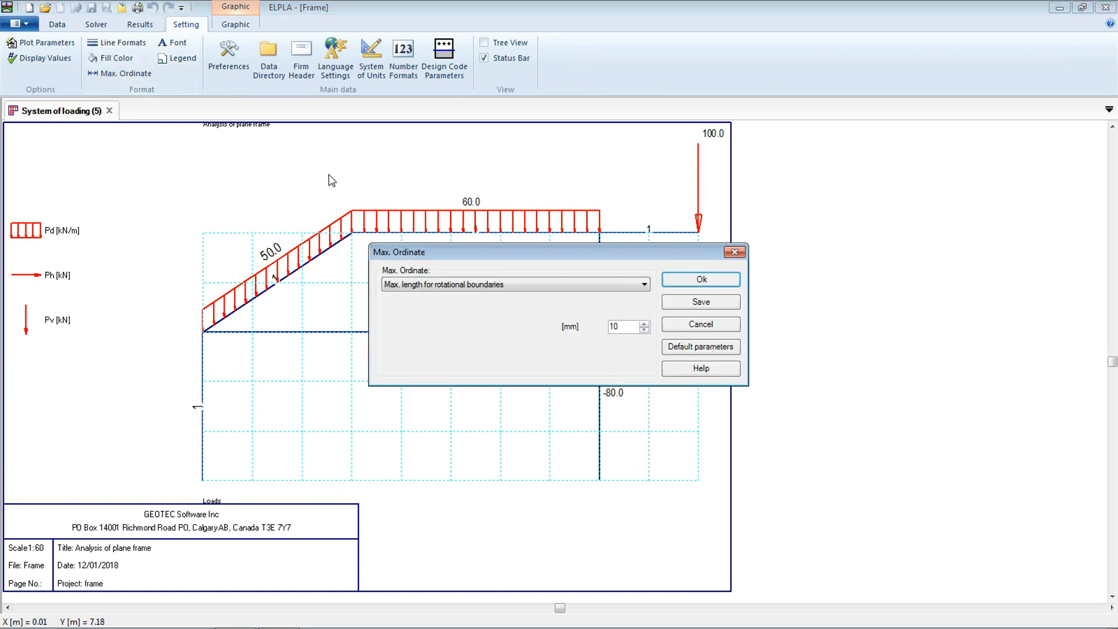
{"action": "left_click", "coordinate": [461, 285]}
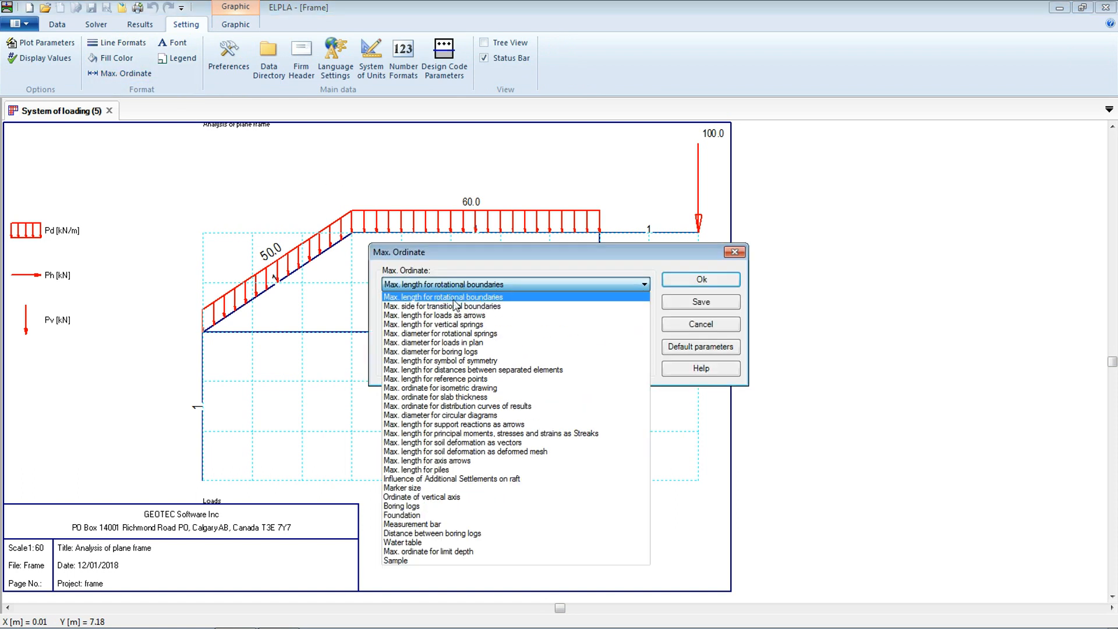
{"action": "left_click", "coordinate": [529, 343]}
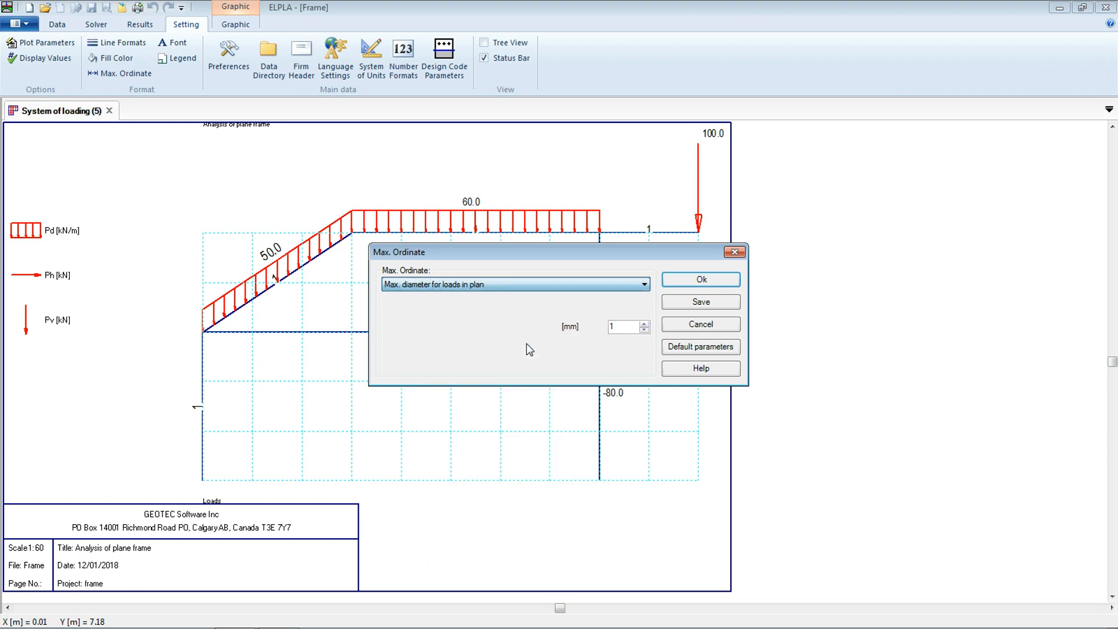
{"action": "double_click", "coordinate": [628, 325]}
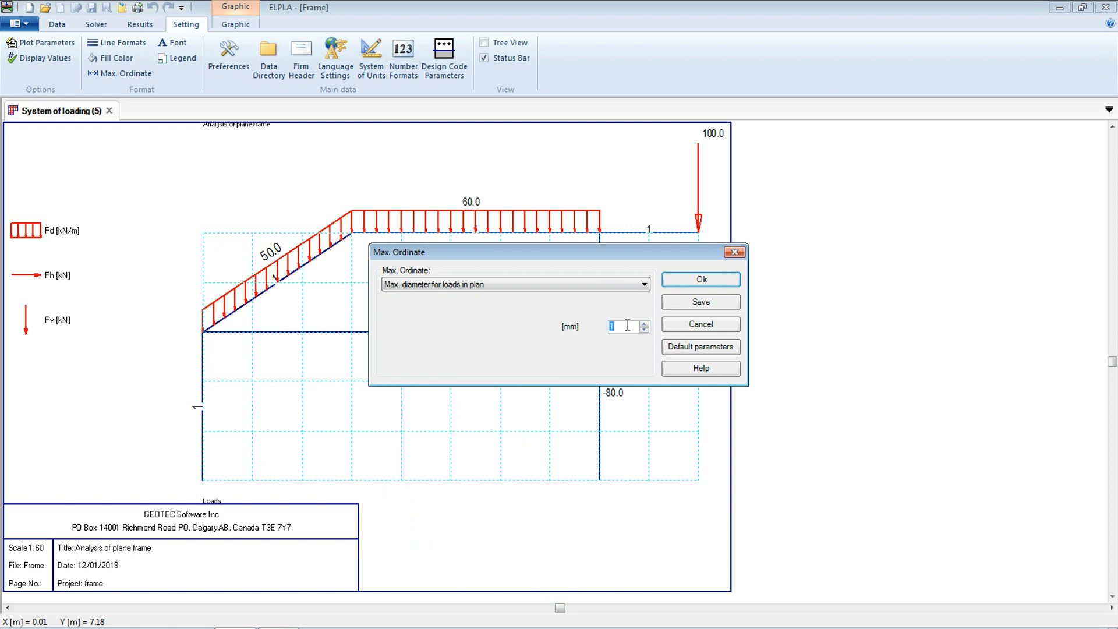
{"action": "left_click", "coordinate": [556, 286]}
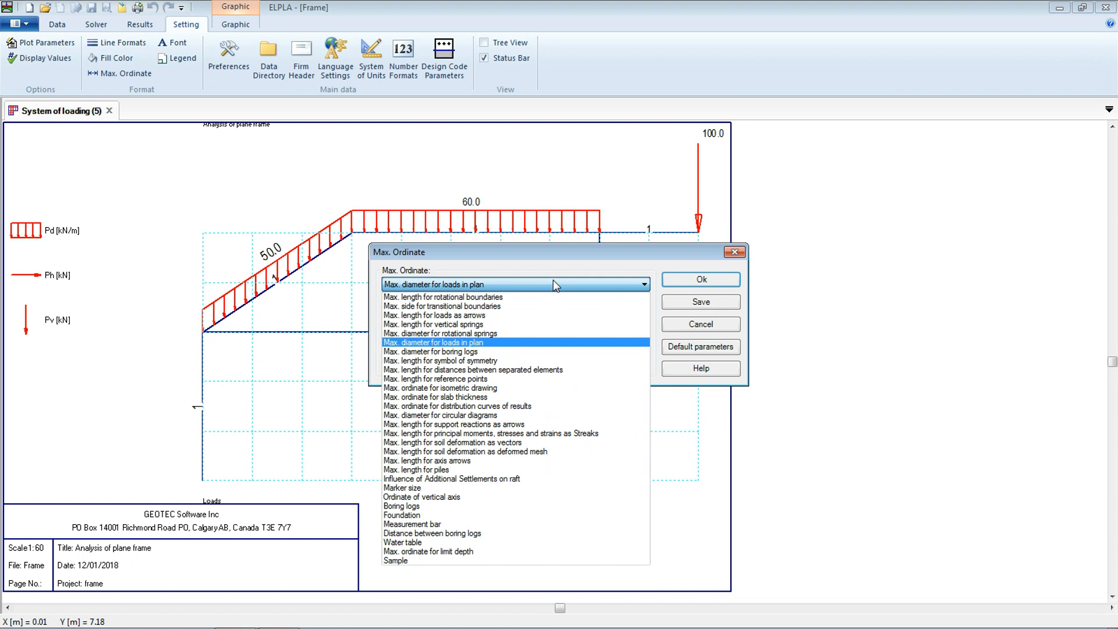
{"action": "left_click", "coordinate": [506, 319]}
{"action": "double_click", "coordinate": [637, 327]}
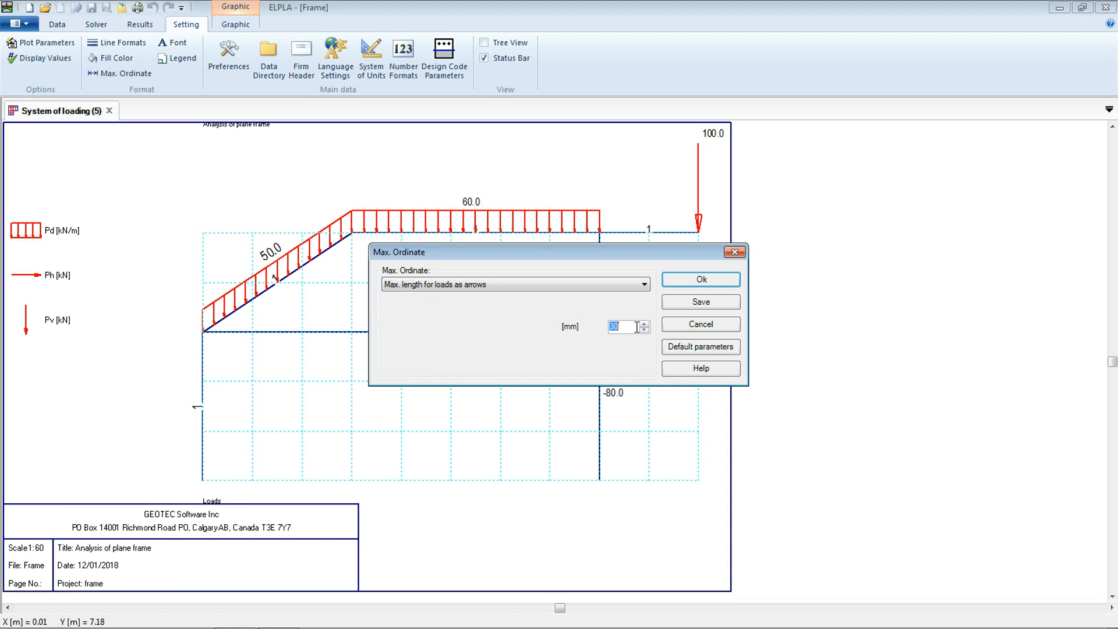
{"action": "type", "text": "20"}
{"action": "left_click", "coordinate": [698, 283]}
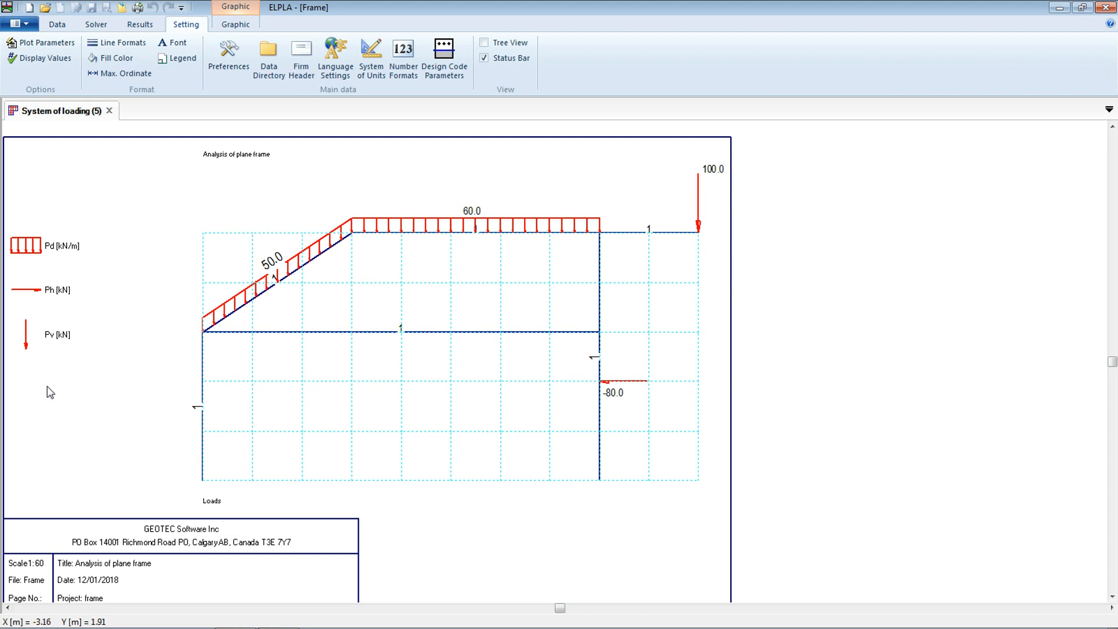
Step: Turn off the display of the loads legend in the system of loading plot
{"action": "left_click", "coordinate": [177, 60]}
{"action": "left_click", "coordinate": [638, 366]}
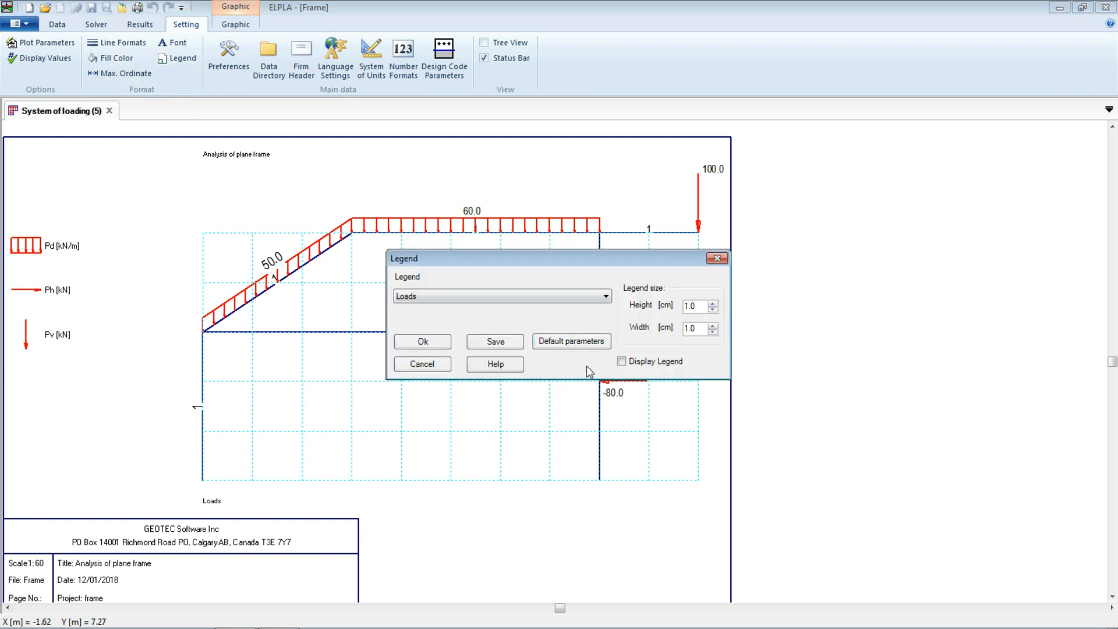
{"action": "left_click", "coordinate": [432, 352]}
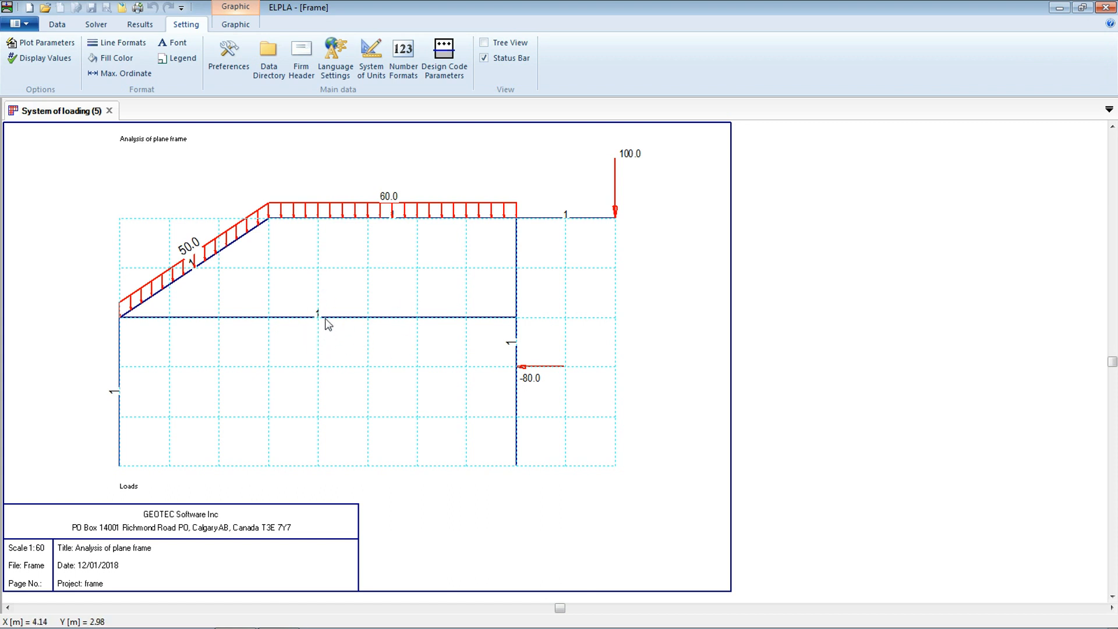
Step: Hide the displayed values of the girder system in the loading plot
{"action": "left_click", "coordinate": [33, 64]}
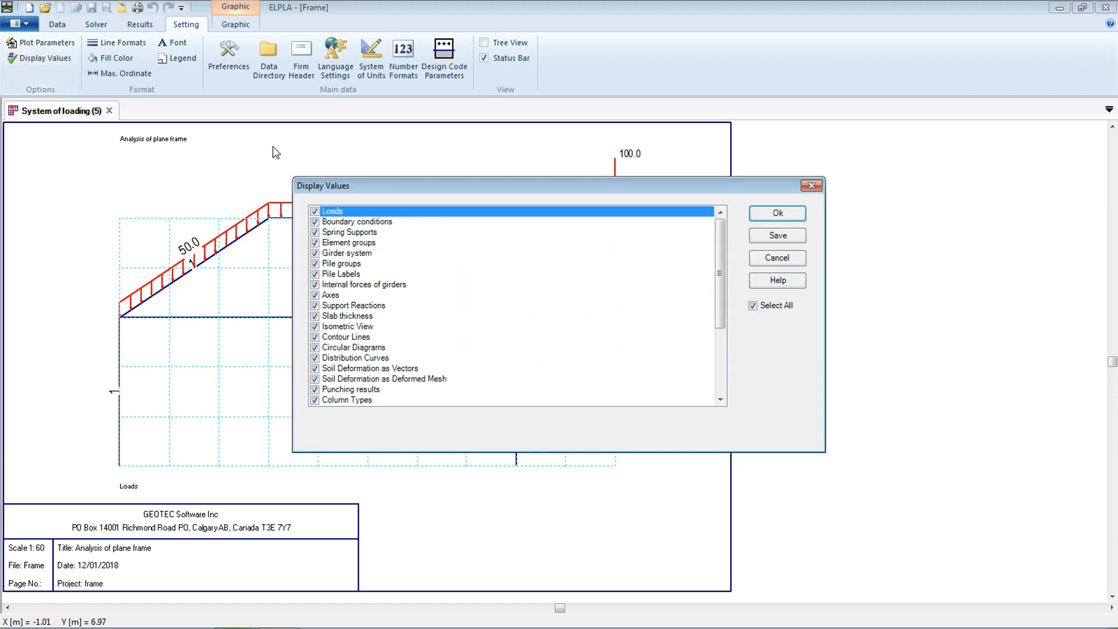
{"action": "left_click", "coordinate": [315, 254]}
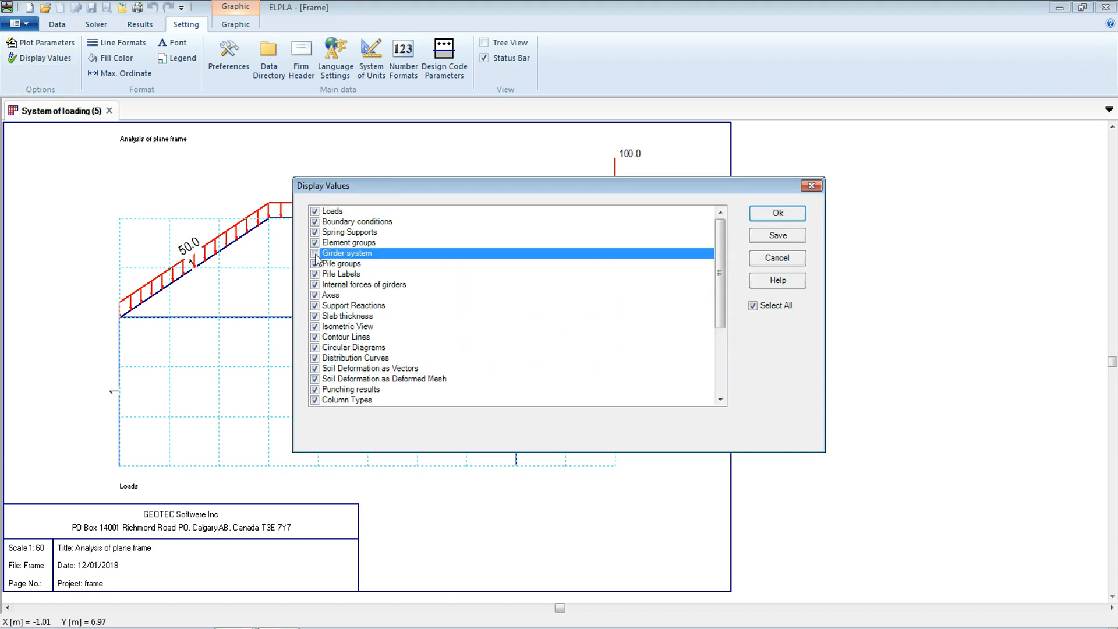
{"action": "left_click", "coordinate": [778, 213]}
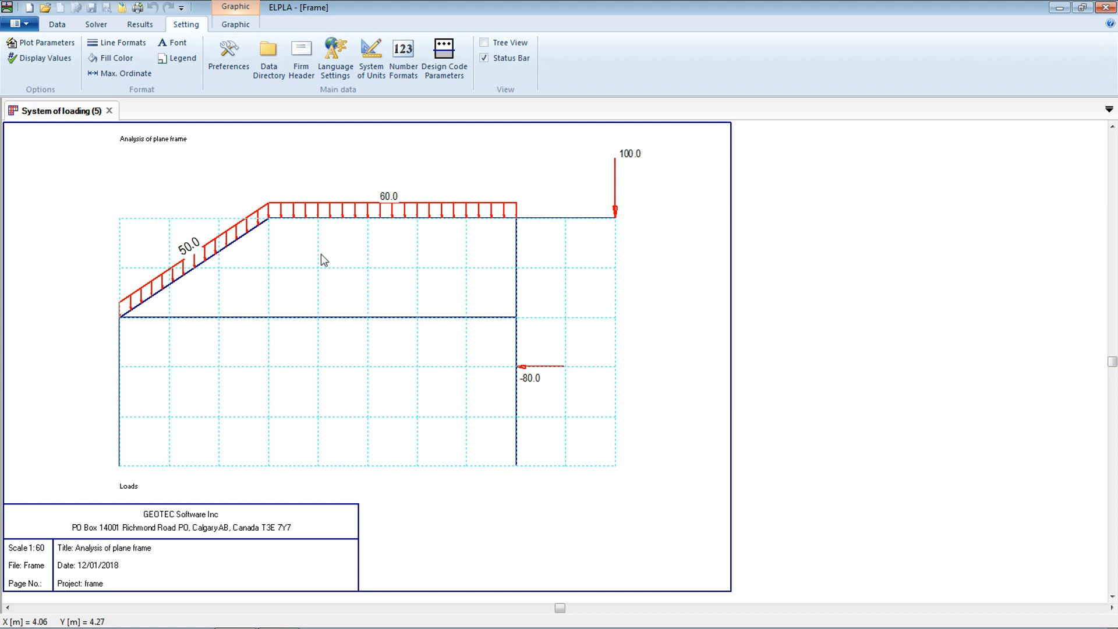
Step: Add Supports/ Boundary Conditions to the system of loading plot through View Grouping
{"action": "left_click", "coordinate": [232, 29]}
{"action": "left_click", "coordinate": [342, 74]}
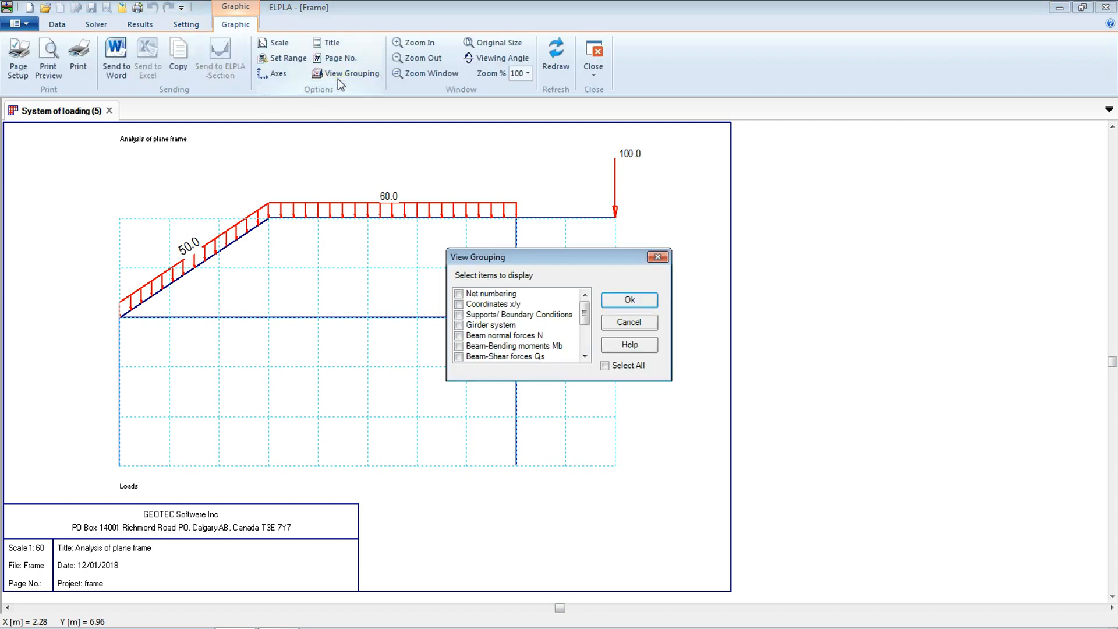
{"action": "left_click", "coordinate": [461, 318]}
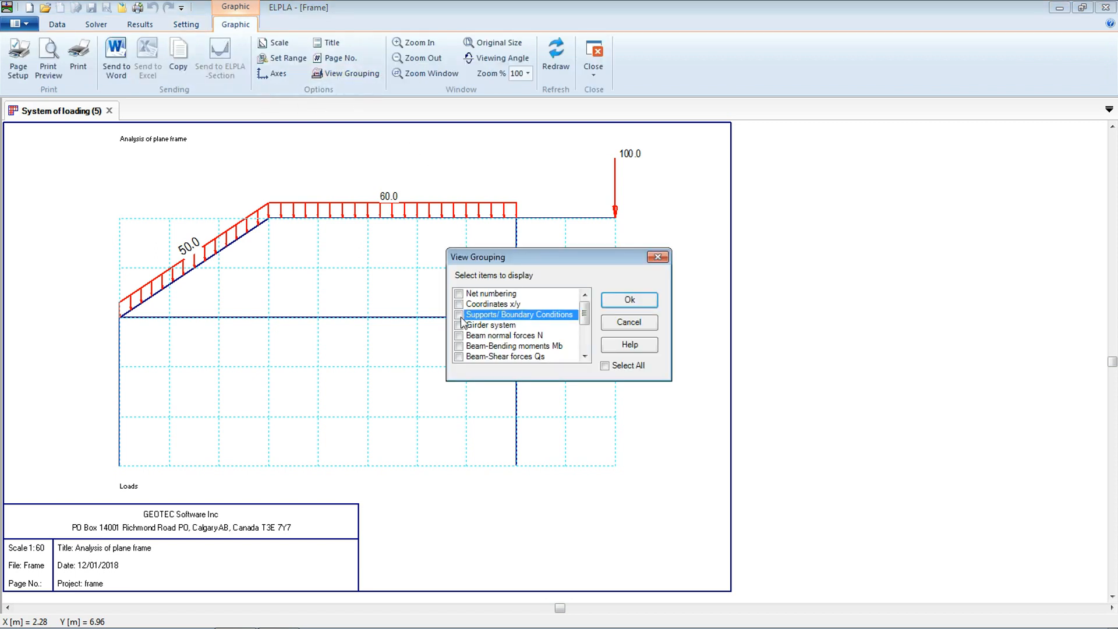
{"action": "left_click", "coordinate": [631, 300]}
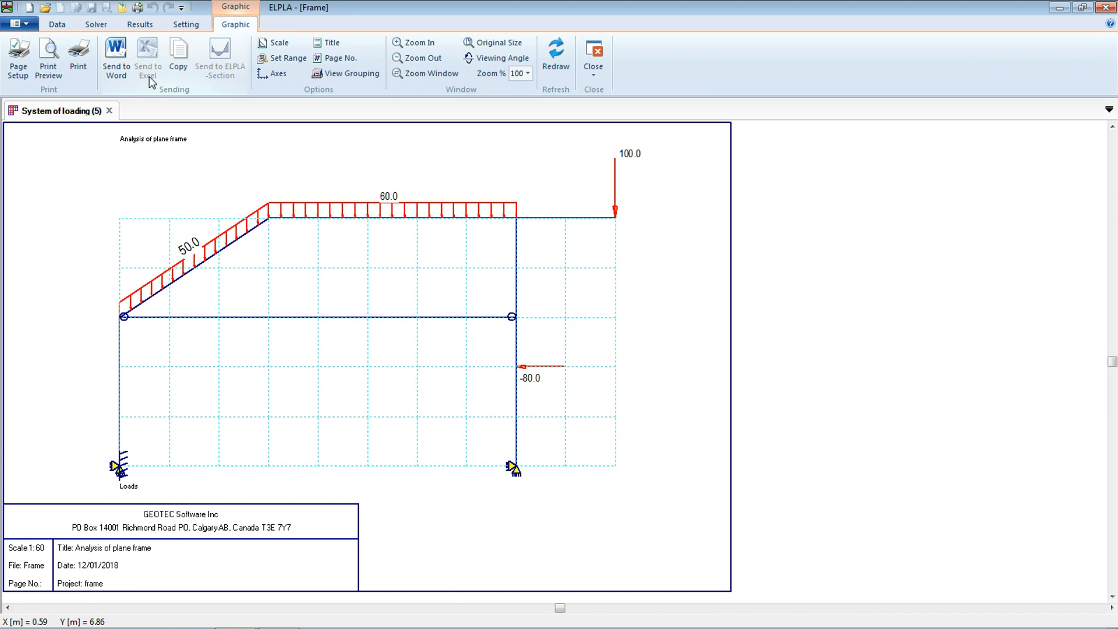
Step: Plot the horizontal support reactions Rh of the frame
{"action": "left_click", "coordinate": [140, 24]}
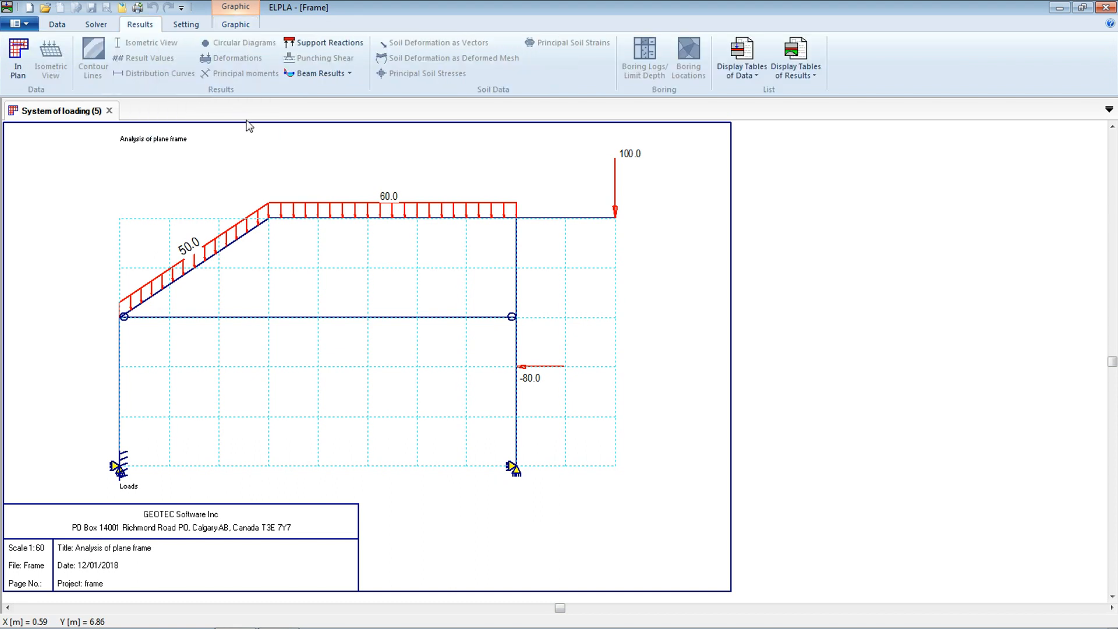
{"action": "left_click", "coordinate": [324, 45]}
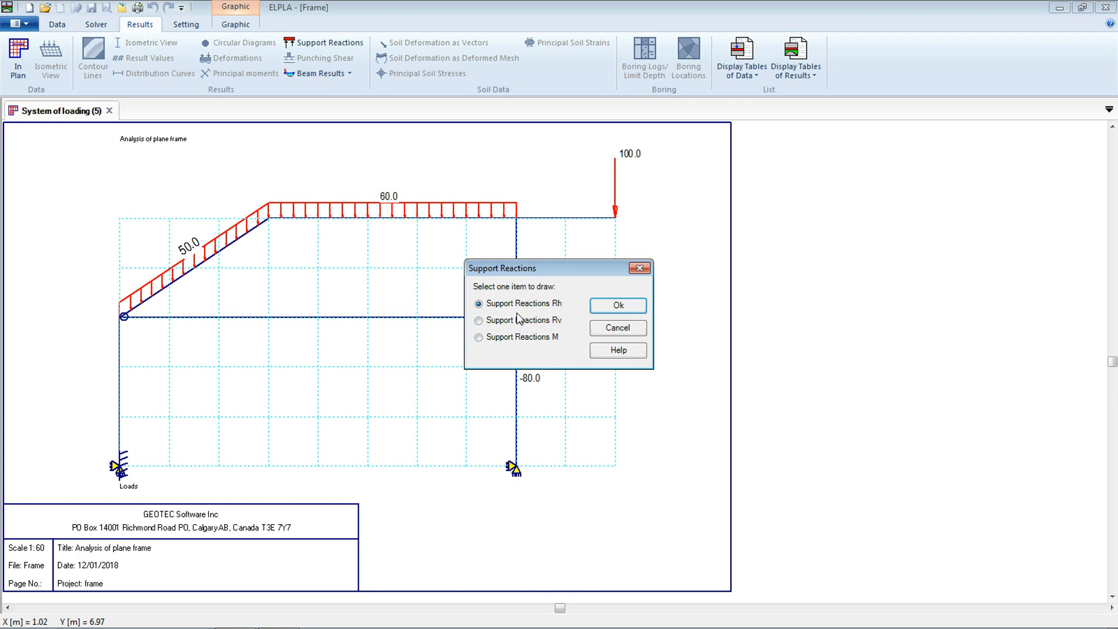
{"action": "left_click", "coordinate": [609, 314]}
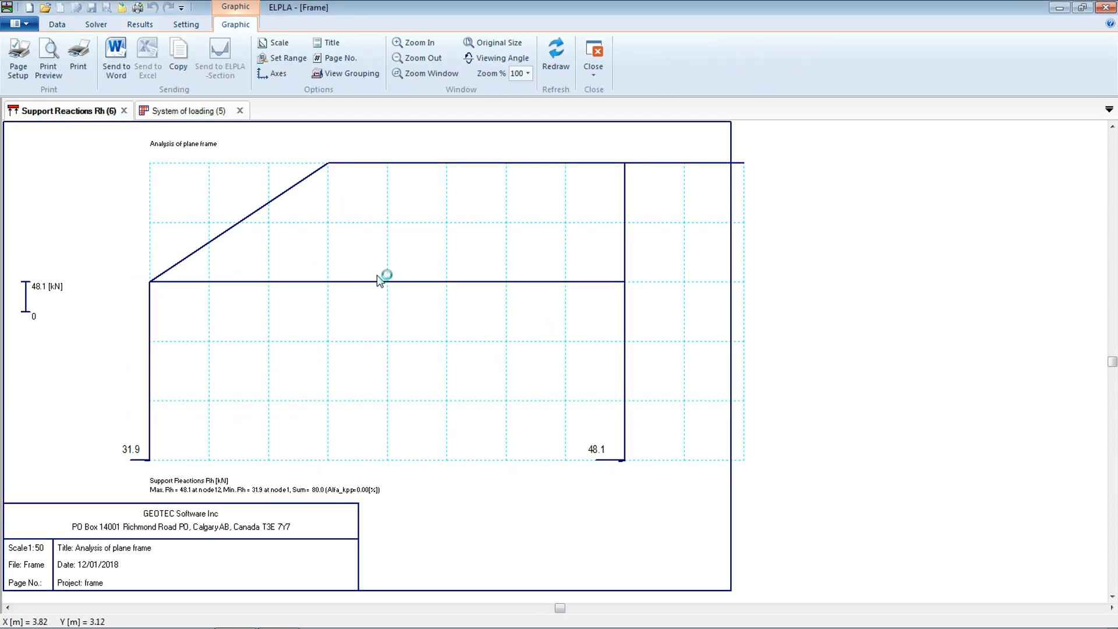
Step: Plot the vertical support reactions Rv of the frame
{"action": "left_click", "coordinate": [139, 24]}
{"action": "left_click", "coordinate": [323, 43]}
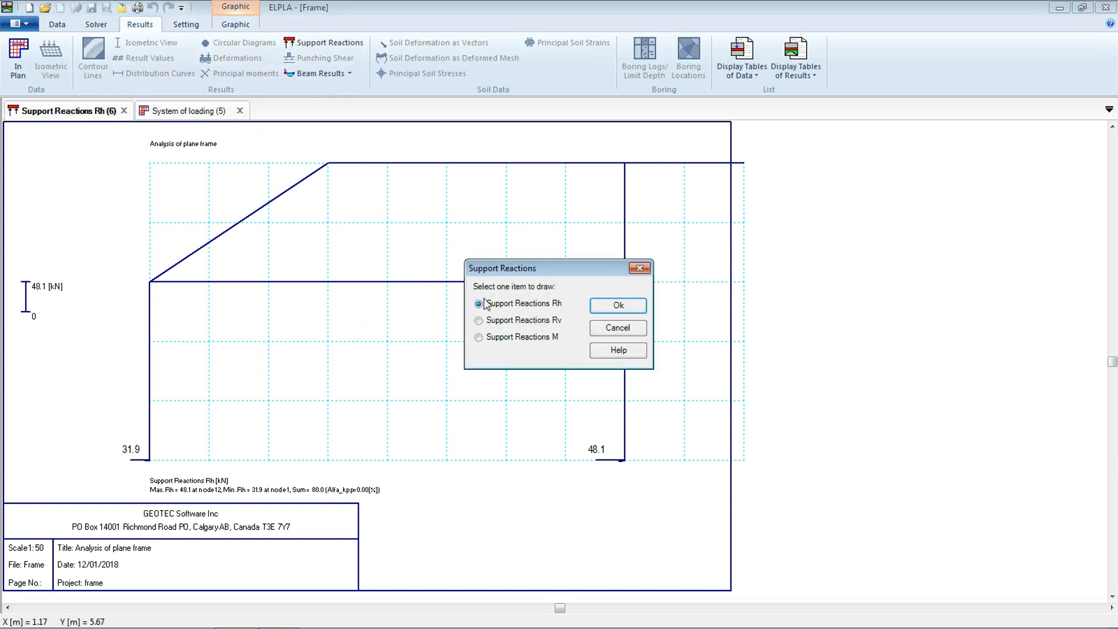
{"action": "left_click", "coordinate": [515, 320]}
{"action": "left_click", "coordinate": [617, 306]}
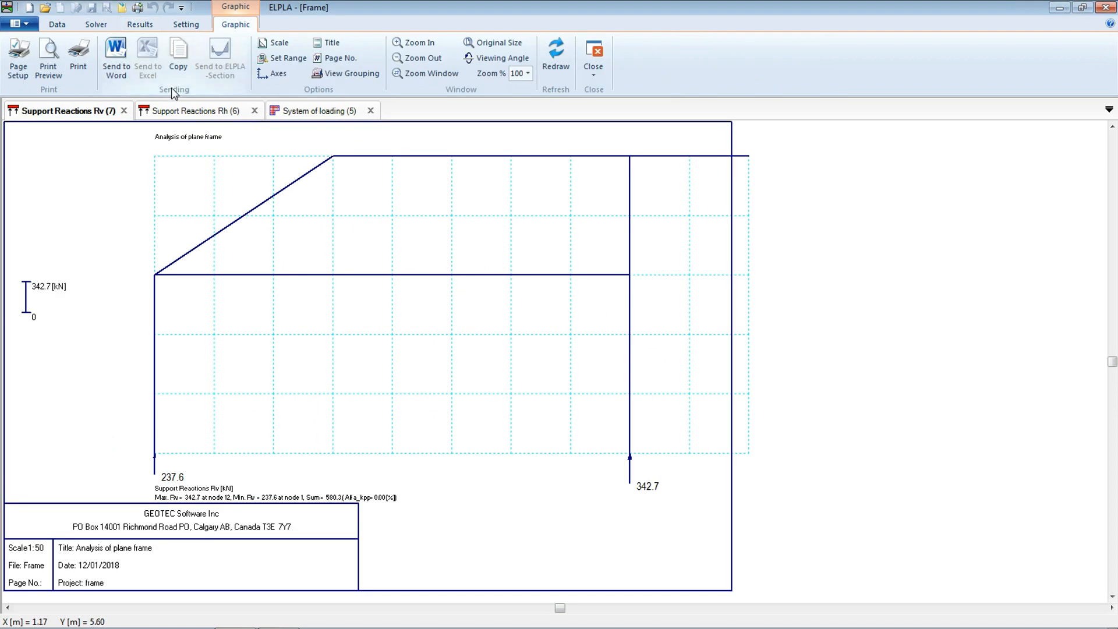
Step: Plot the support reaction moments M of the frame
{"action": "left_click", "coordinate": [139, 24]}
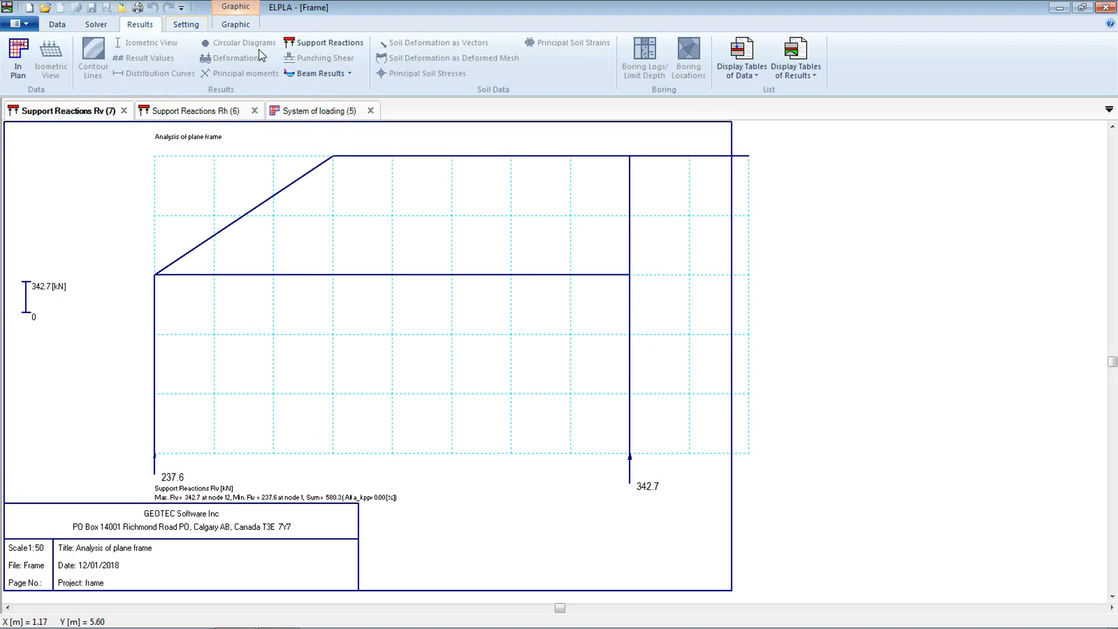
{"action": "left_click", "coordinate": [323, 43]}
{"action": "left_click", "coordinate": [521, 338]}
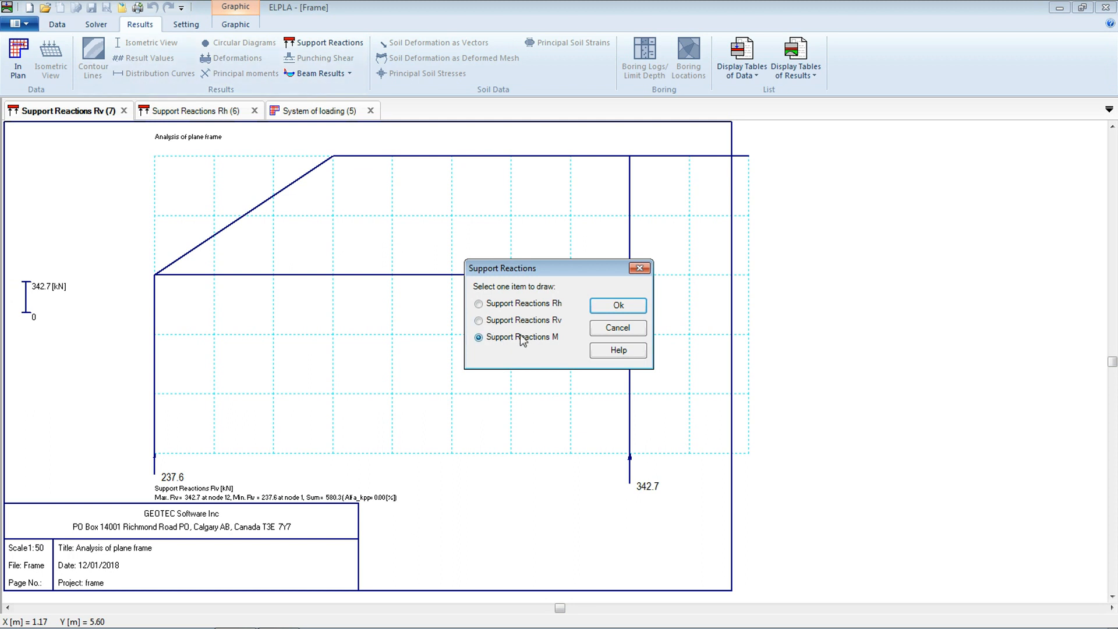
{"action": "left_click", "coordinate": [628, 305]}
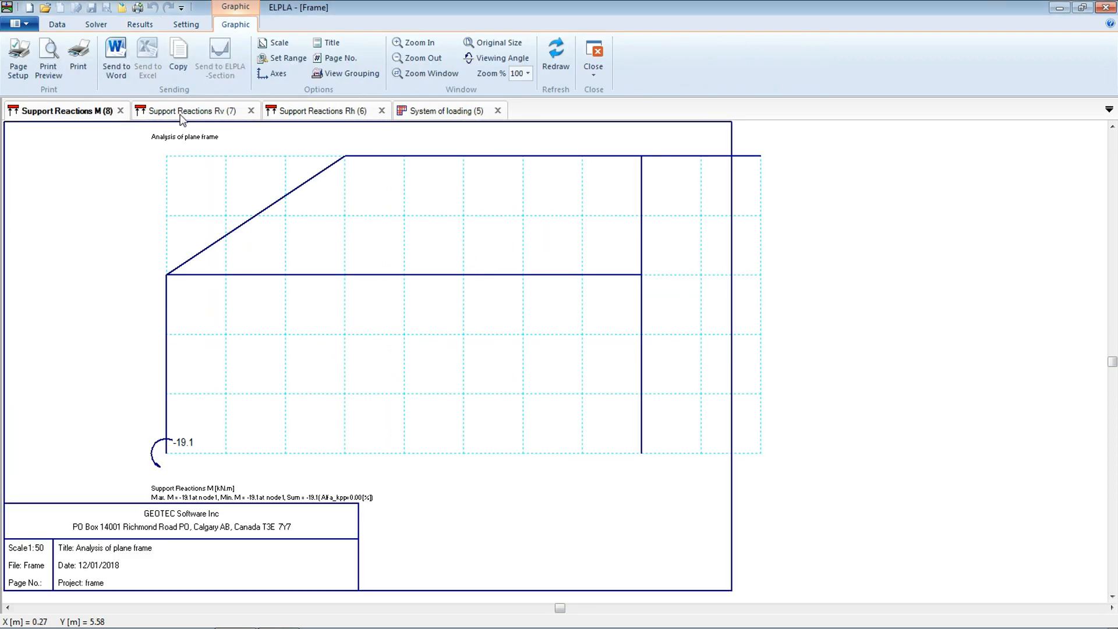
Step: Plot the beam normal forces N in plan from the beam results
{"action": "left_click", "coordinate": [141, 24]}
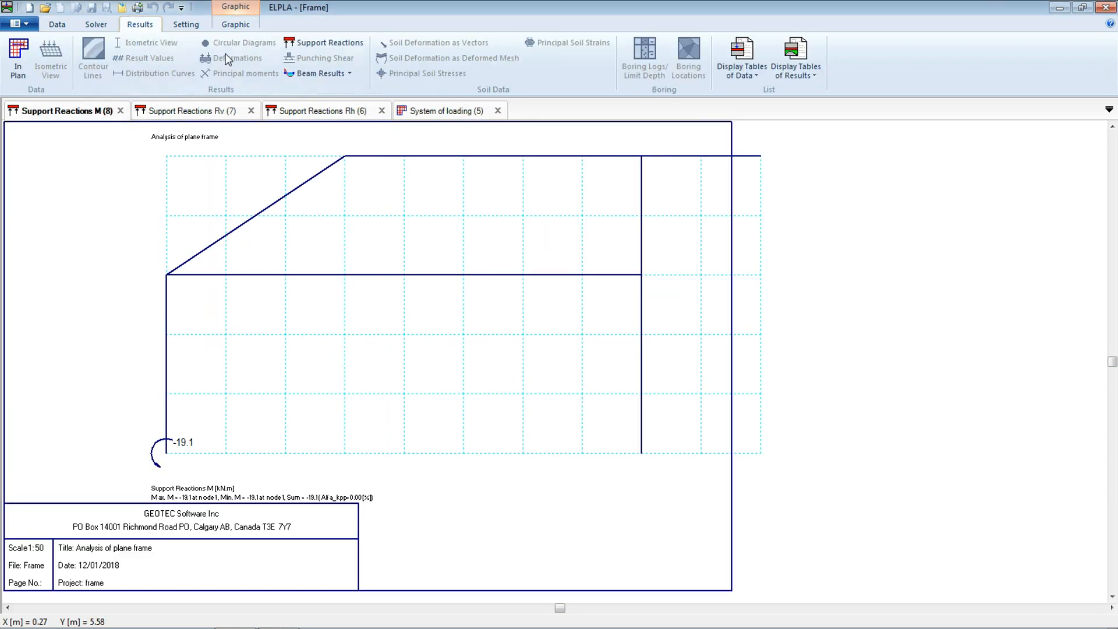
{"action": "left_click", "coordinate": [350, 73]}
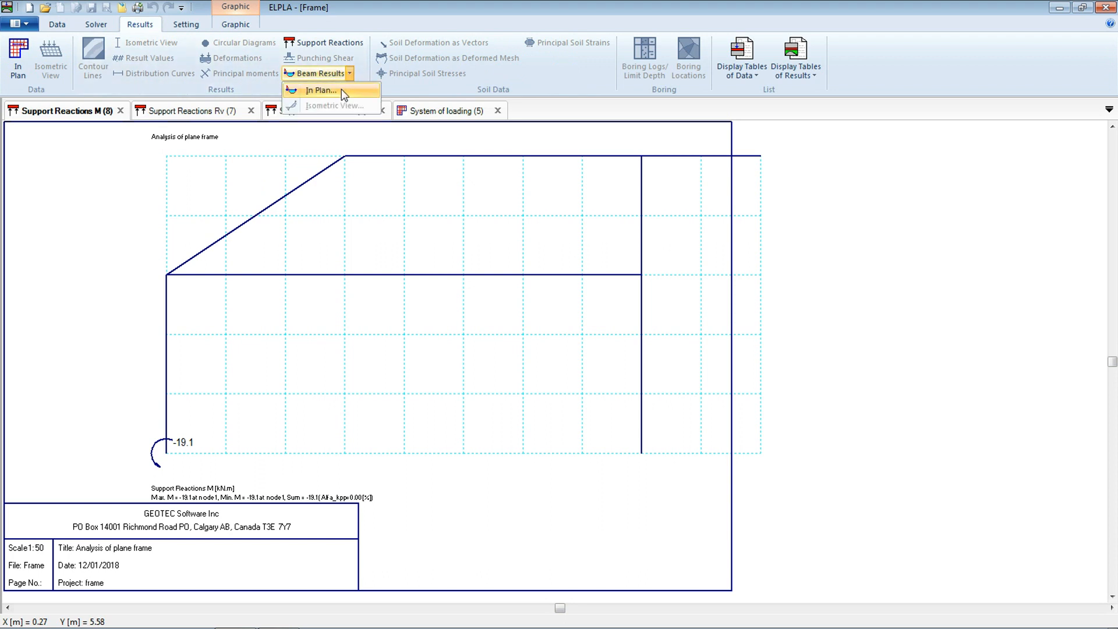
{"action": "left_click", "coordinate": [321, 91]}
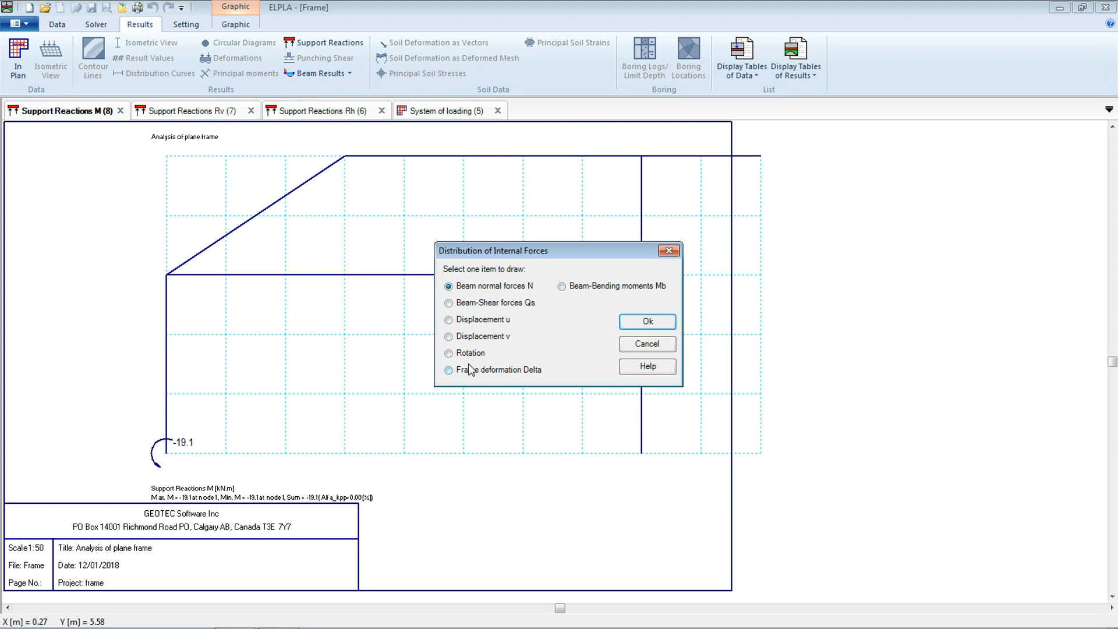
{"action": "left_click", "coordinate": [663, 323]}
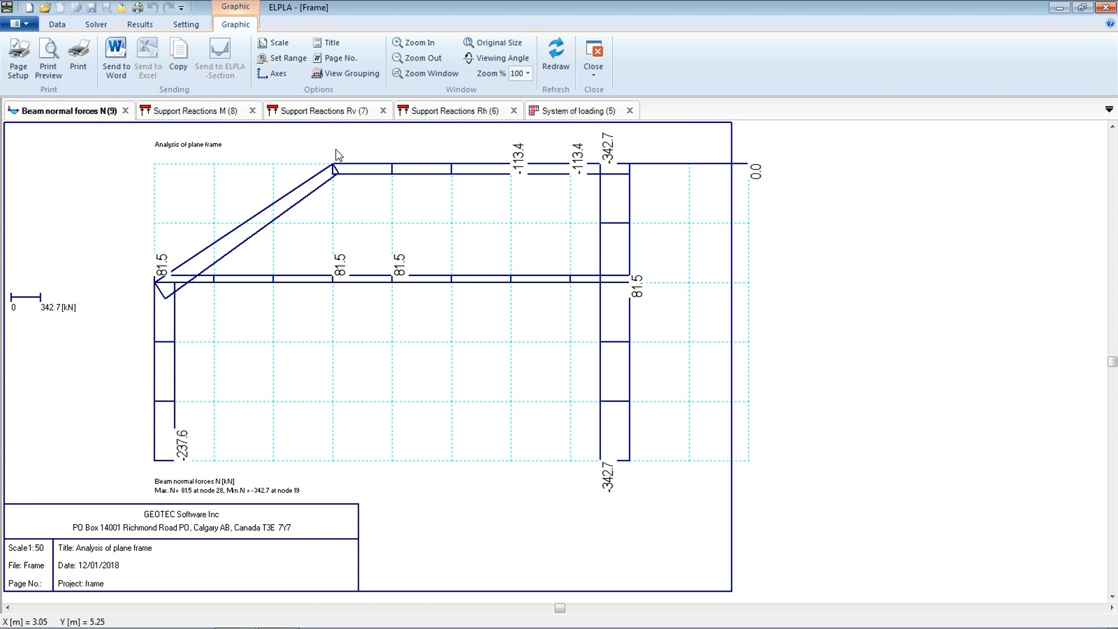
Step: Plot the beam shear forces Qs in plan from the beam results
{"action": "left_click", "coordinate": [153, 24]}
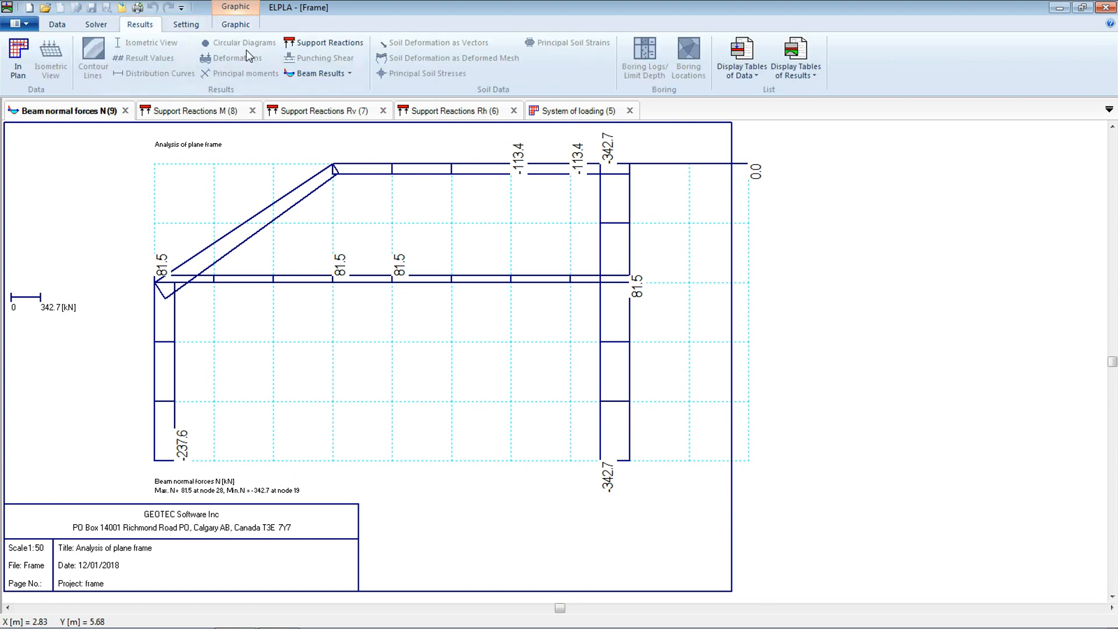
{"action": "left_click", "coordinate": [326, 74]}
{"action": "left_click", "coordinate": [352, 88]}
{"action": "left_click", "coordinate": [500, 303]}
{"action": "left_click", "coordinate": [646, 321]}
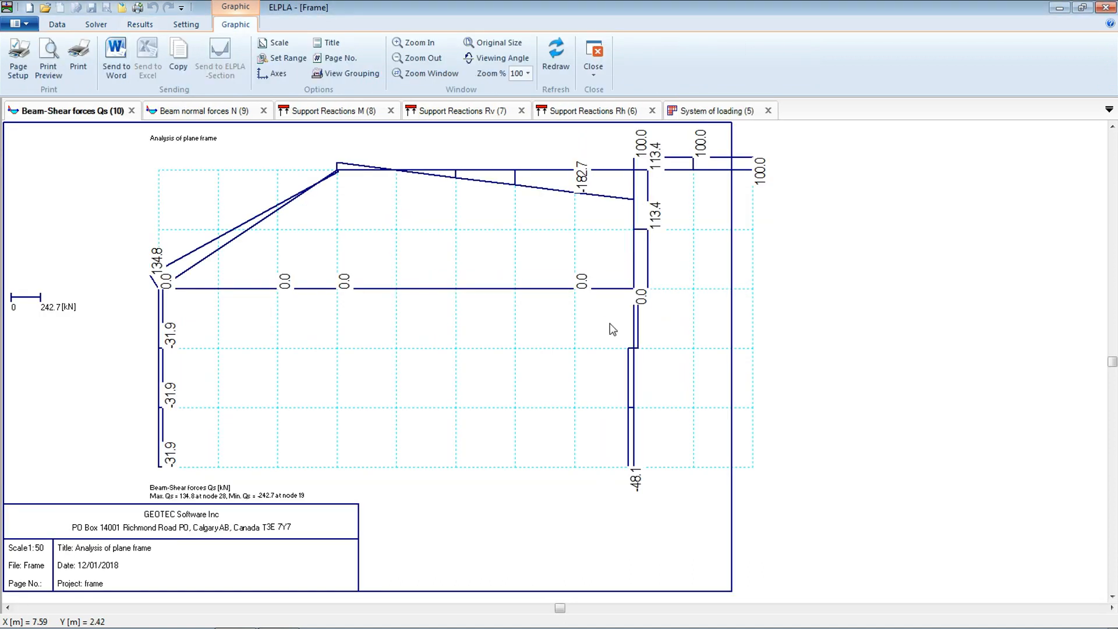
Step: Plot the beam bending moments Mb in plan from the beam results
{"action": "left_click", "coordinate": [140, 26]}
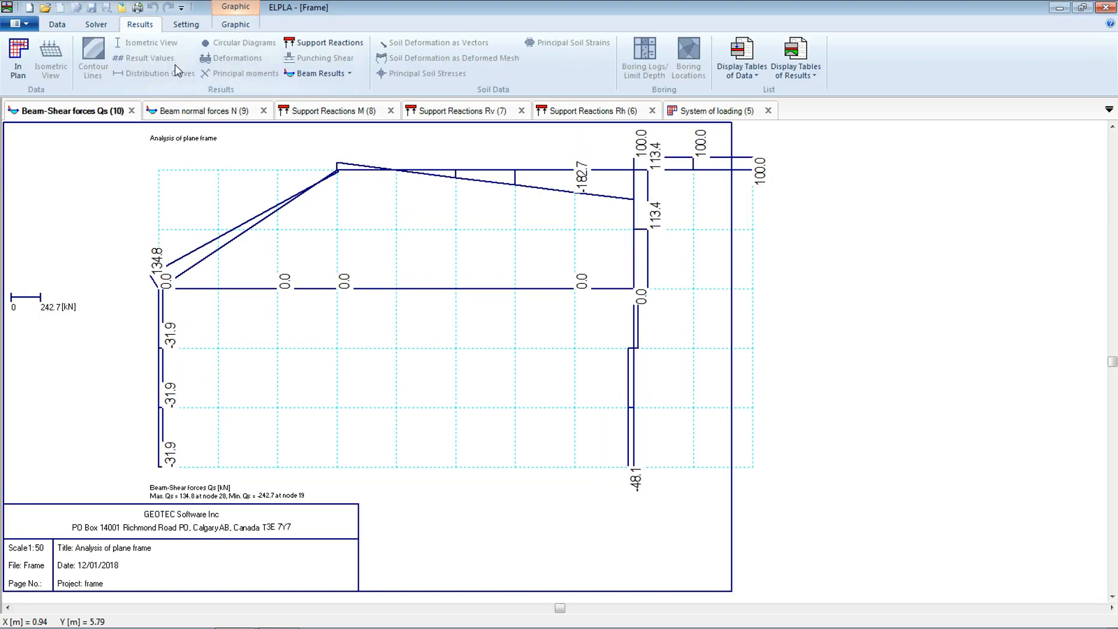
{"action": "left_click", "coordinate": [349, 73]}
{"action": "left_click", "coordinate": [305, 87]}
{"action": "left_click", "coordinate": [634, 287]}
{"action": "left_click", "coordinate": [635, 330]}
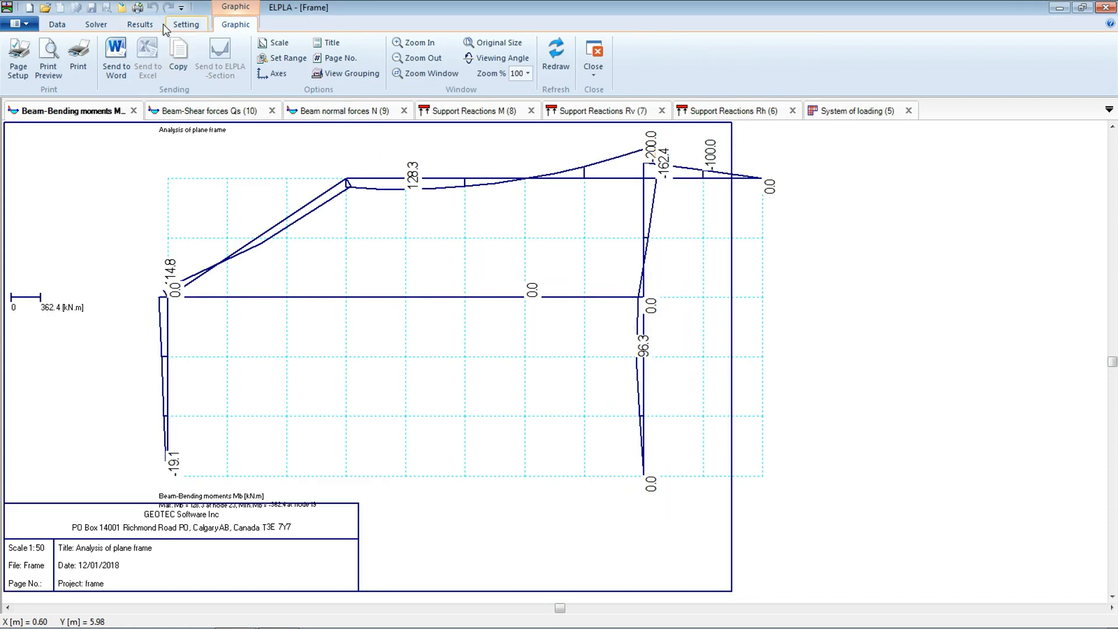
Step: Plot the frame deformation Delta in plan from the beam results
{"action": "left_click", "coordinate": [140, 24]}
{"action": "left_click", "coordinate": [326, 74]}
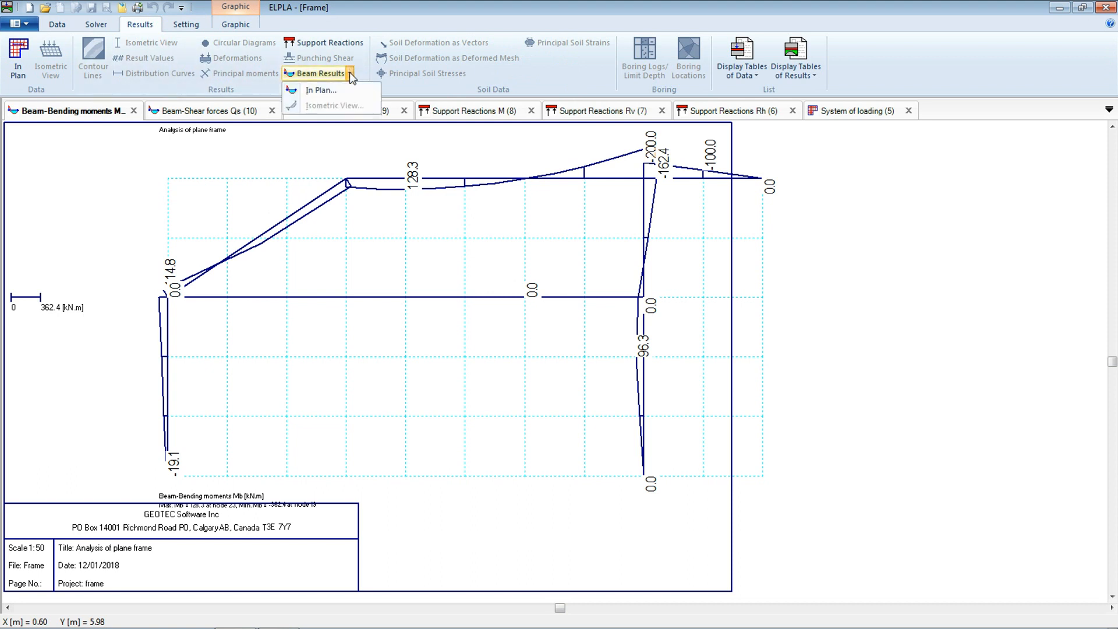
{"action": "left_click", "coordinate": [348, 87]}
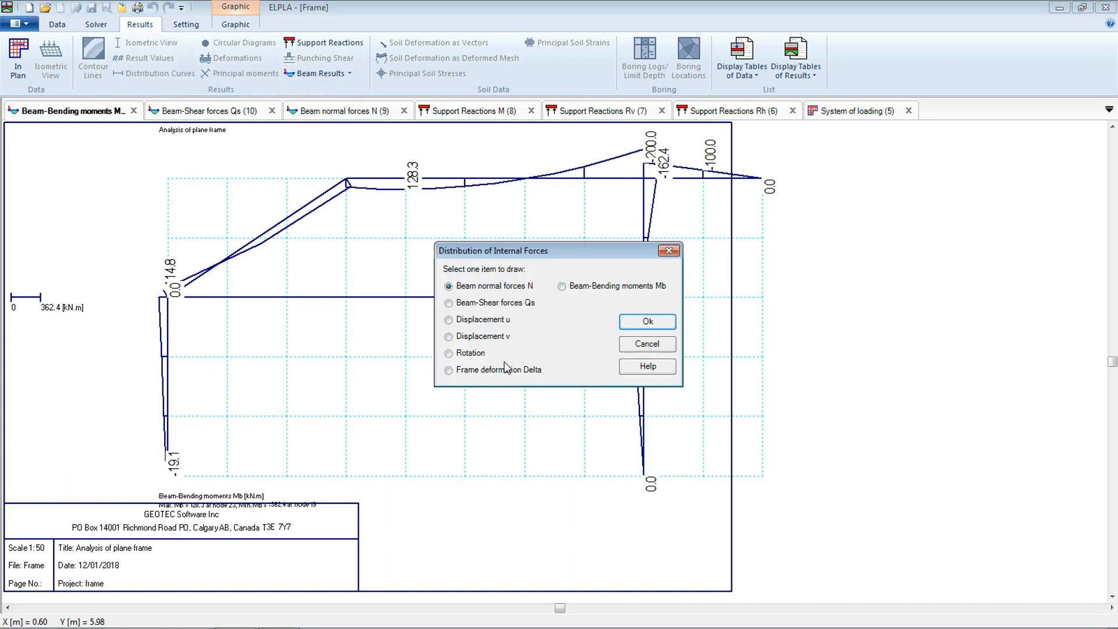
{"action": "left_click", "coordinate": [488, 371]}
{"action": "left_click", "coordinate": [647, 322]}
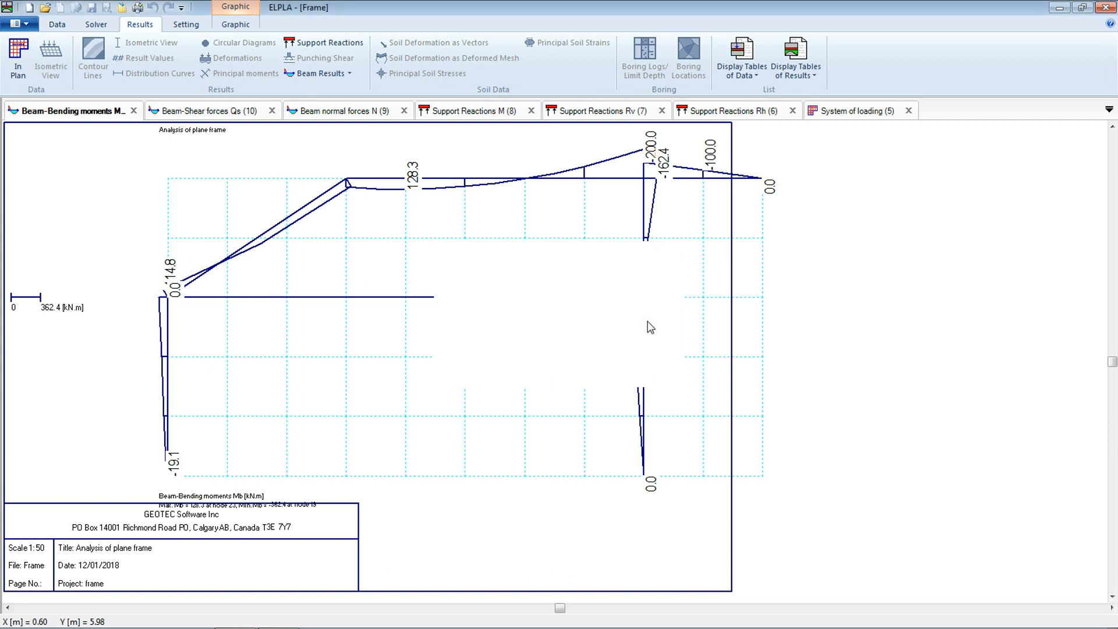